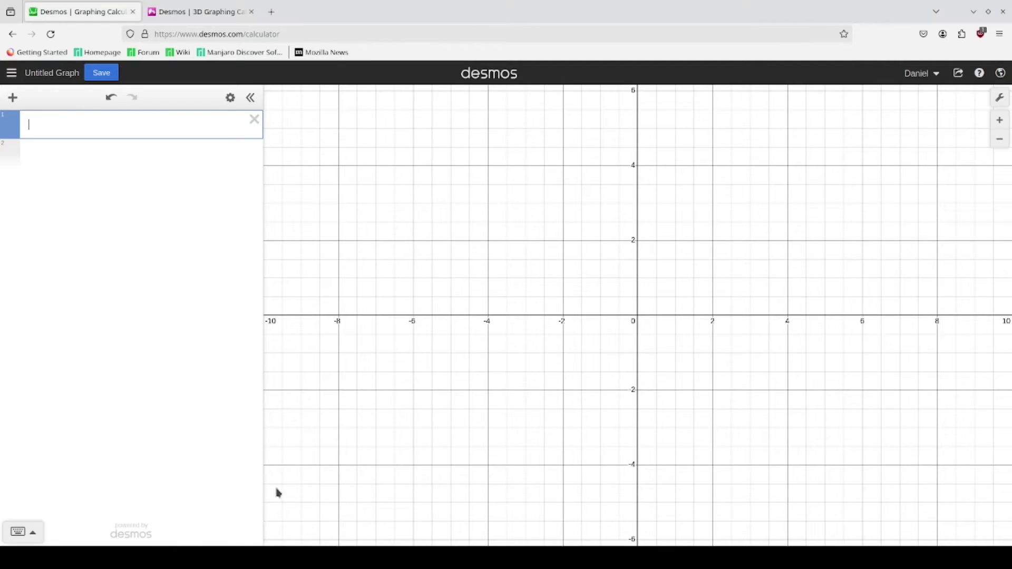
Draw a straight line from the origin toward the upper right with the drawing extension.
left_click(962, 34)
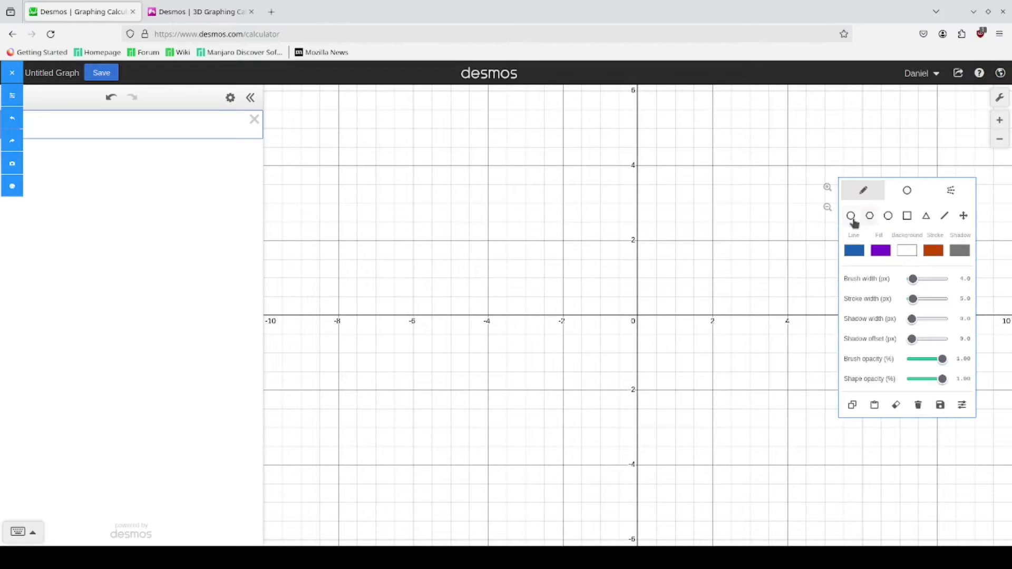
left_click(945, 217)
mouse_move(638, 314)
left_mouse_down()
mouse_move(762, 217)
mouse_move(809, 163)
left_mouse_up()
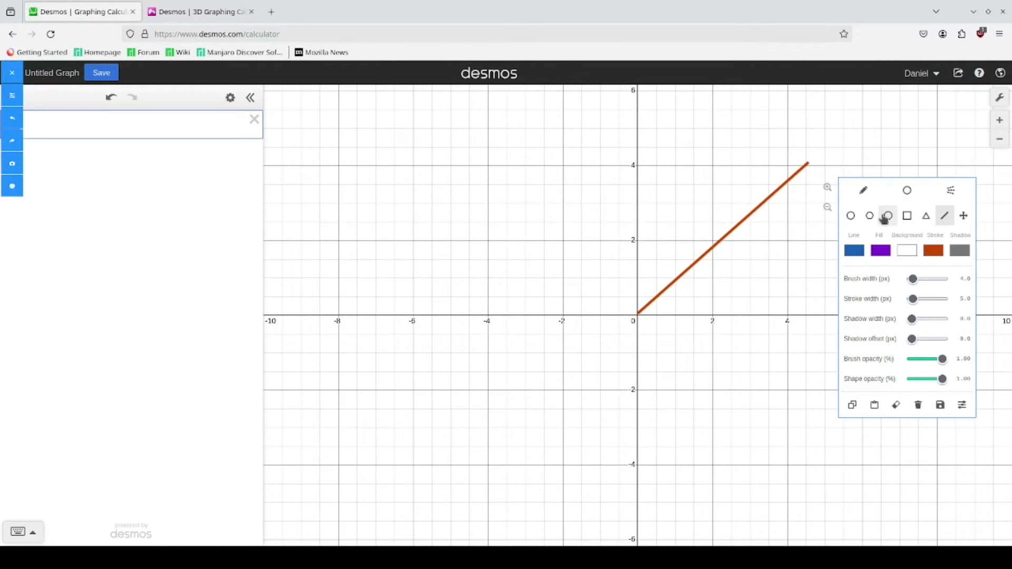
Hand-write the label r beside the line and mark angle α with an arc.
left_click(863, 191)
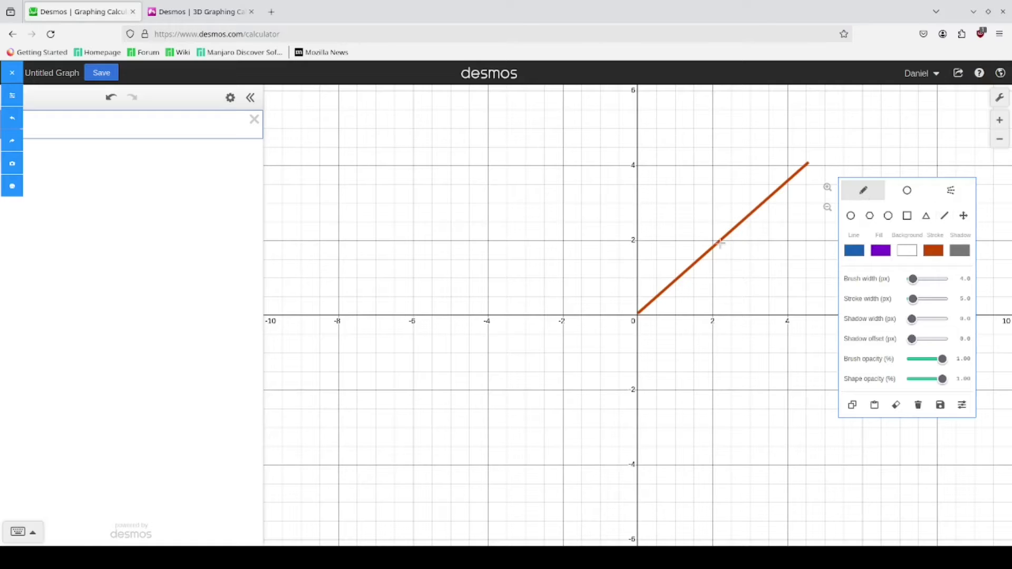
left_click_drag(704, 238, 710, 223)
left_click_drag(671, 289, 680, 313)
mouse_move(710, 288)
left_mouse_down()
mouse_move(699, 307)
mouse_move(694, 294)
mouse_move(720, 304)
left_mouse_up()
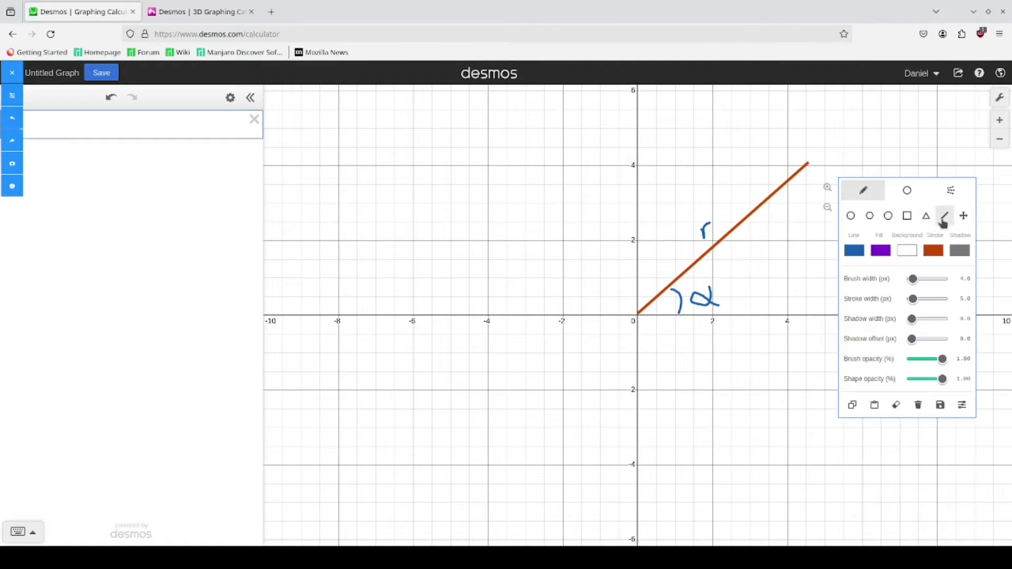
left_click(943, 221)
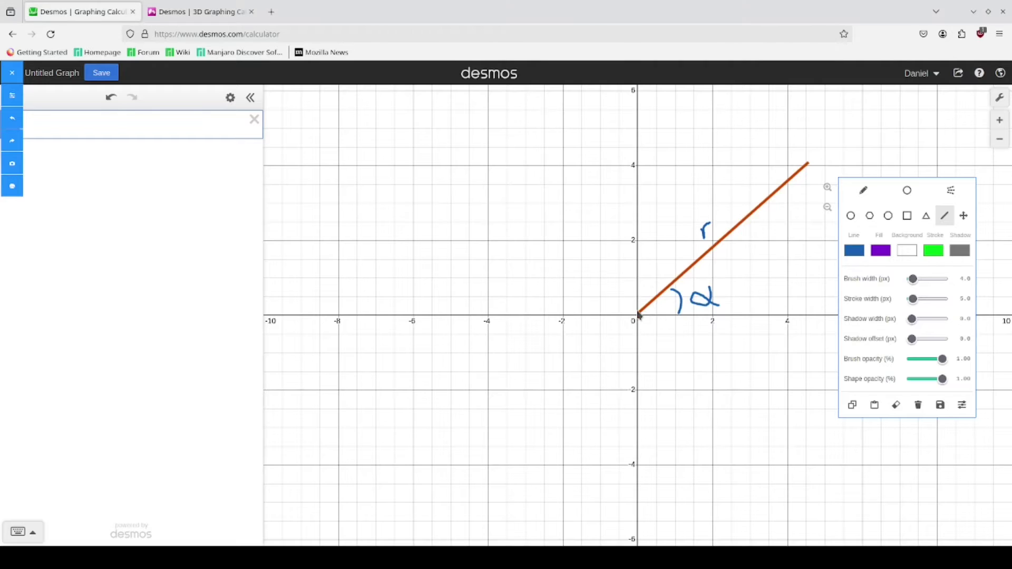
Draw a steeper green line from the origin and mark angle β between the lines.
left_click_drag(638, 314, 709, 138)
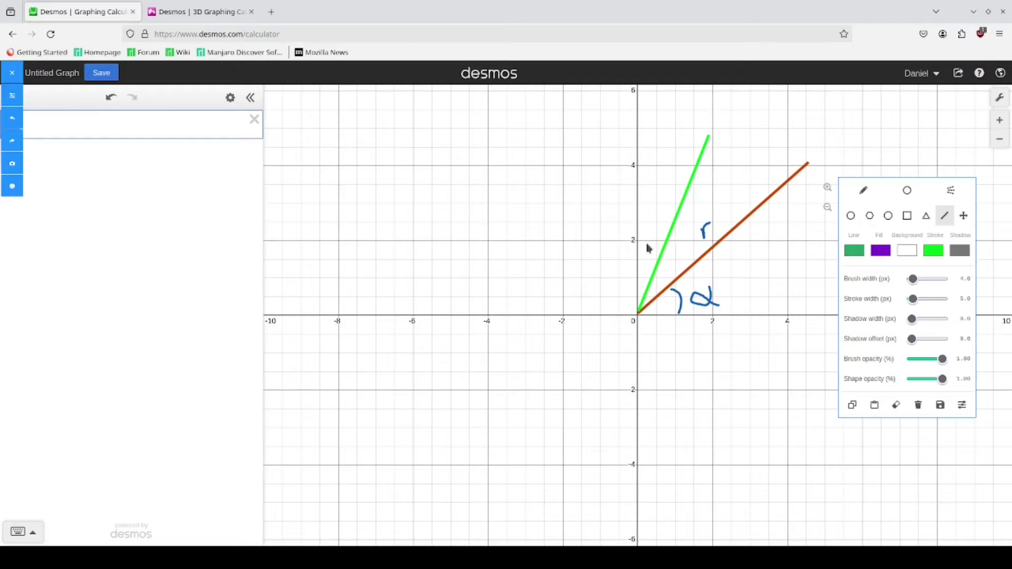
left_click_drag(658, 267, 671, 283)
left_click(864, 191)
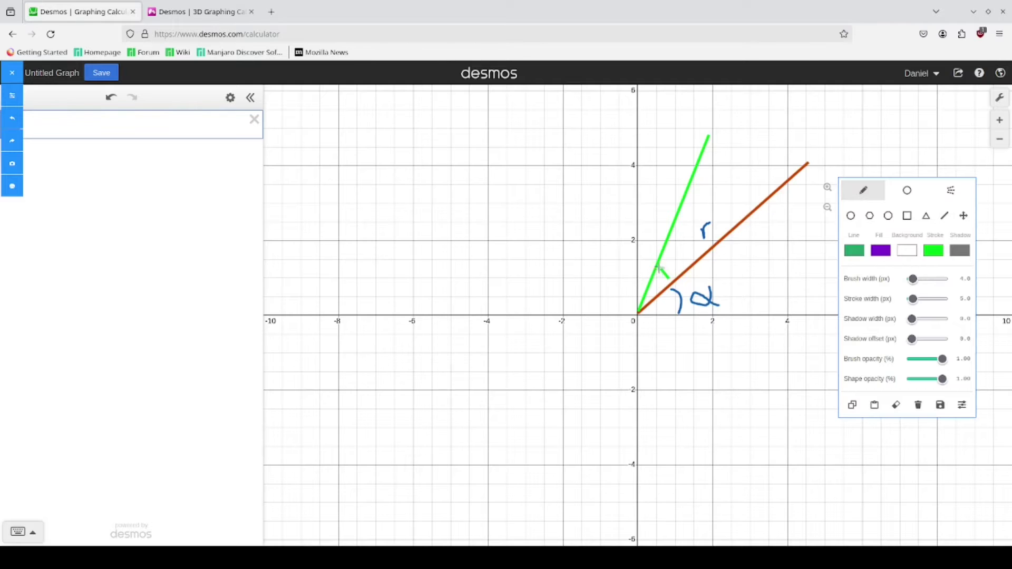
left_click_drag(656, 267, 671, 282)
mouse_move(676, 251)
left_mouse_down()
mouse_move(673, 269)
mouse_move(665, 257)
mouse_move(669, 279)
left_mouse_up()
Label the green line r, extend the α tail, and close the drawing overlay.
mouse_move(662, 208)
left_mouse_down()
mouse_move(662, 217)
mouse_move(668, 207)
left_mouse_up()
left_click_drag(715, 299, 722, 306)
left_click(11, 73)
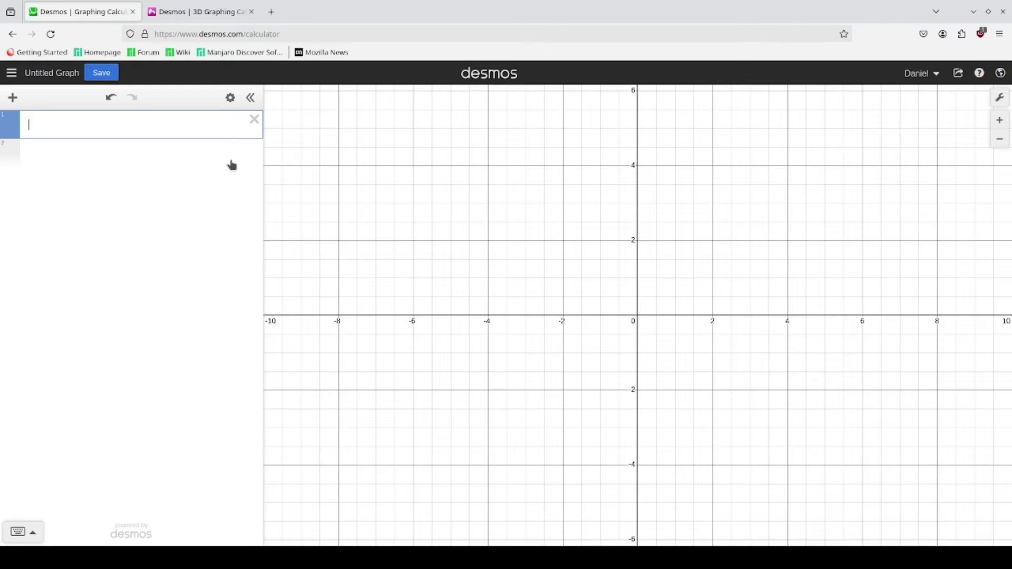
Enter the expression x = r cos(α+β) in row 1.
type("x")
key("BackSpace")
type("x=y")
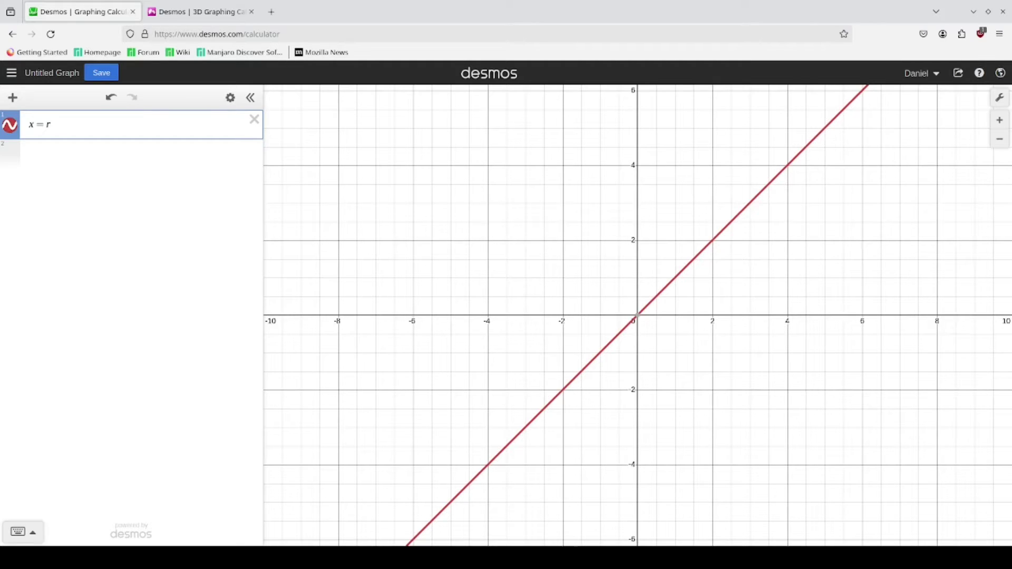
type("cos(al")
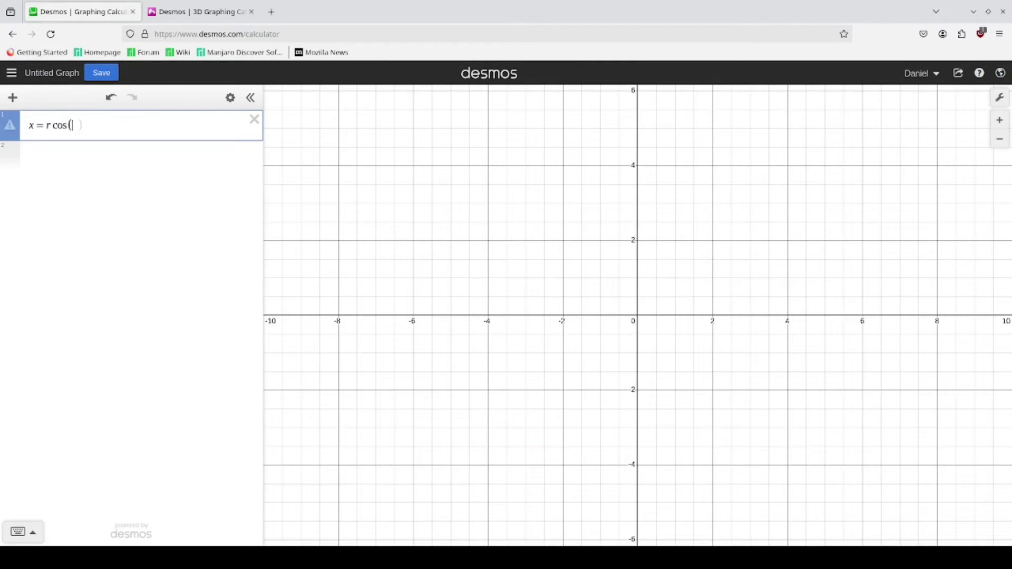
type("pha")
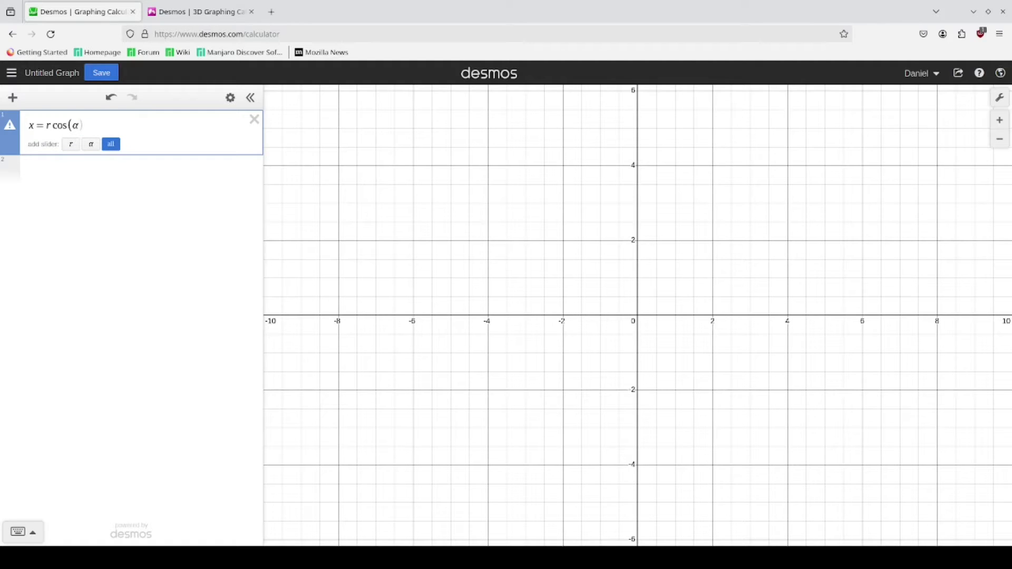
type("+ ")
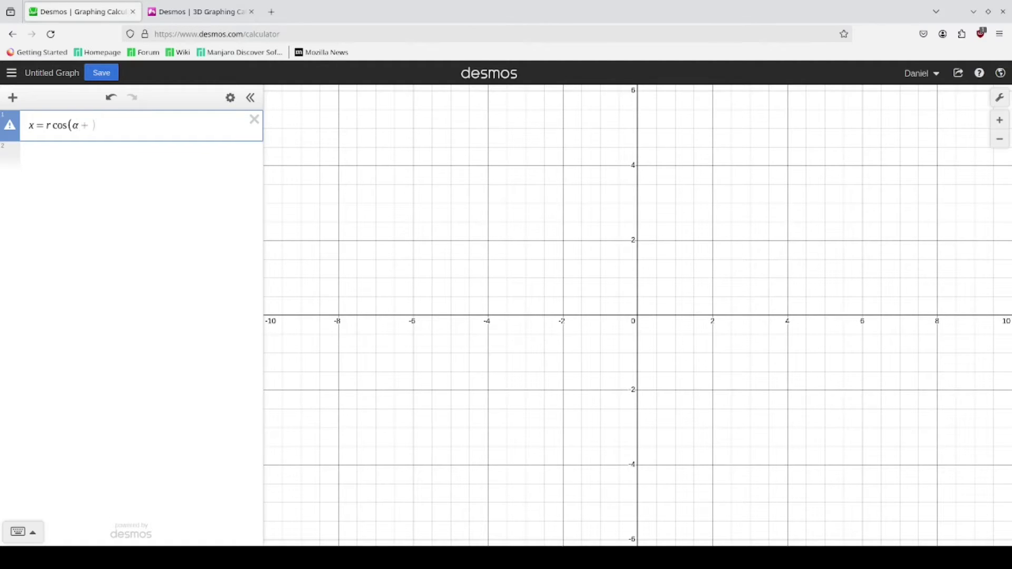
type("beta")
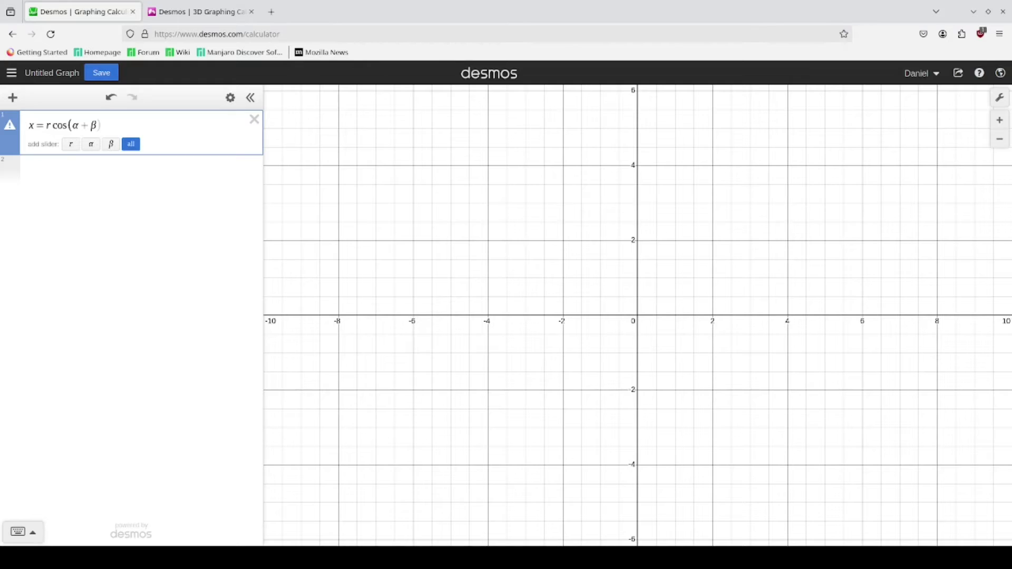
type(")")
left_click_drag(103, 125, 39, 127)
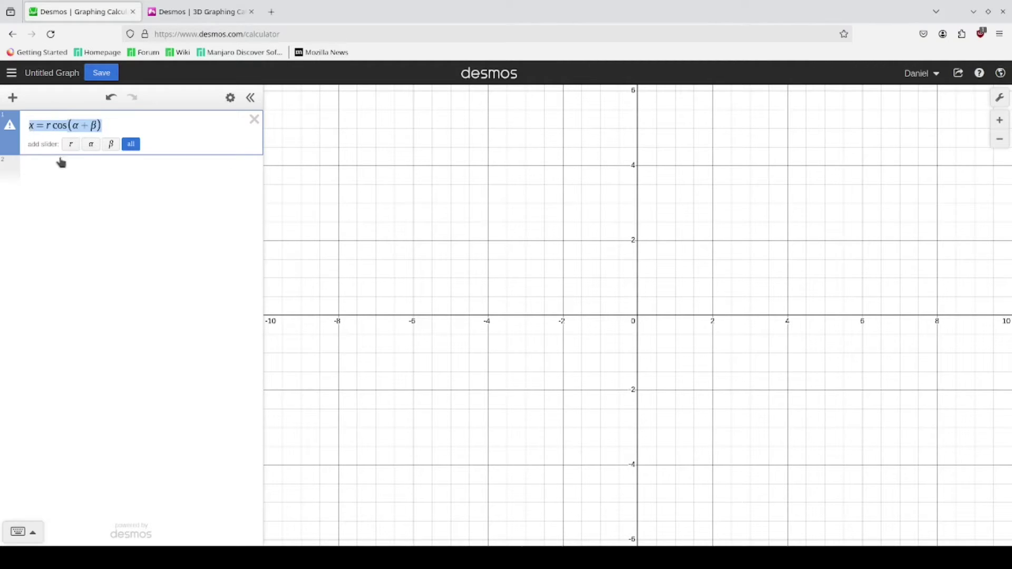
left_click(131, 120)
Create sliders, duplicate the expression into a second row, and delete the r and α sliders.
left_click(131, 144)
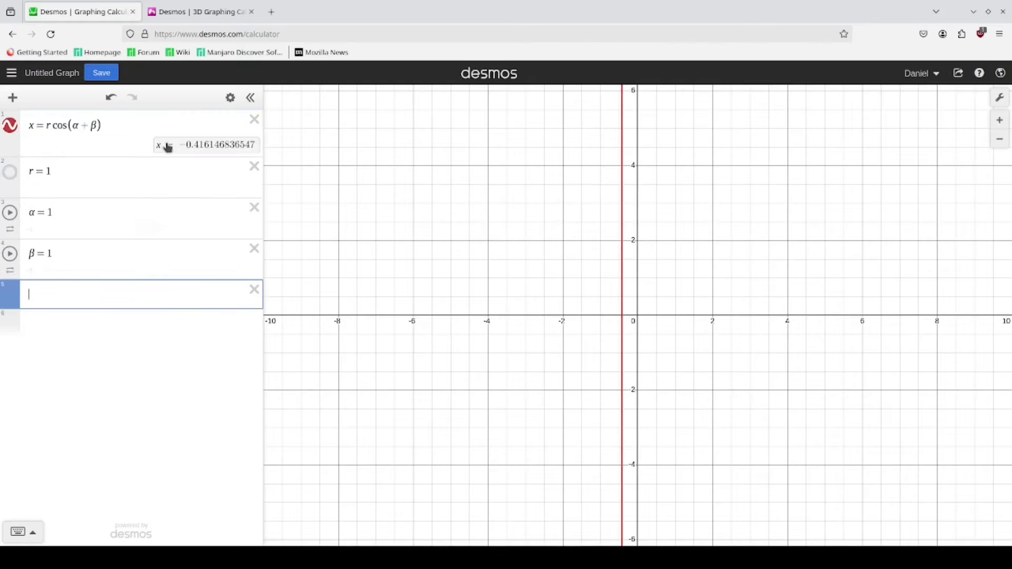
type("x=r cos(α+β)")
left_click(254, 166)
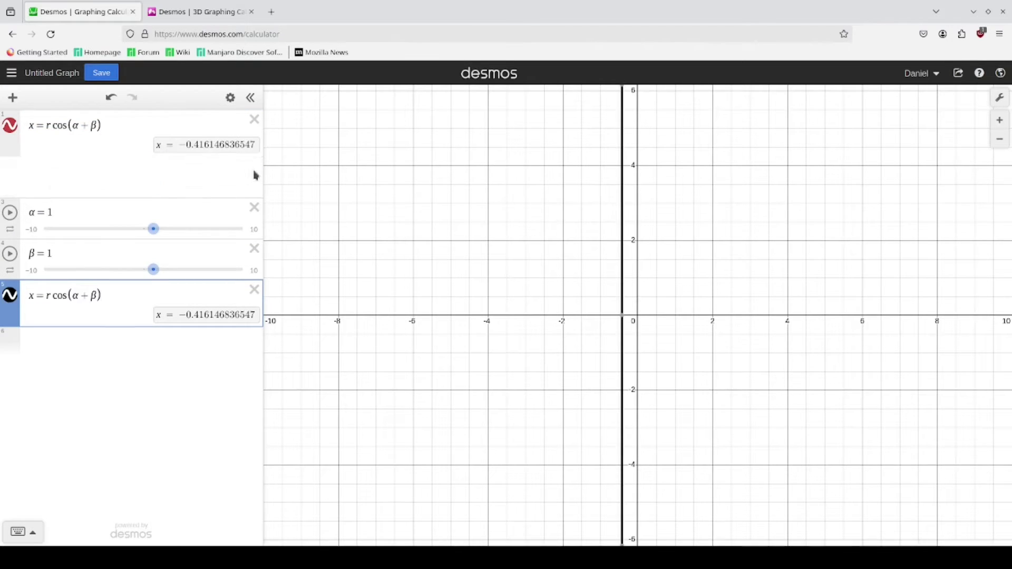
left_click(255, 166)
Delete the β slider and change the second row to y = r sin(α+β).
left_click(254, 166)
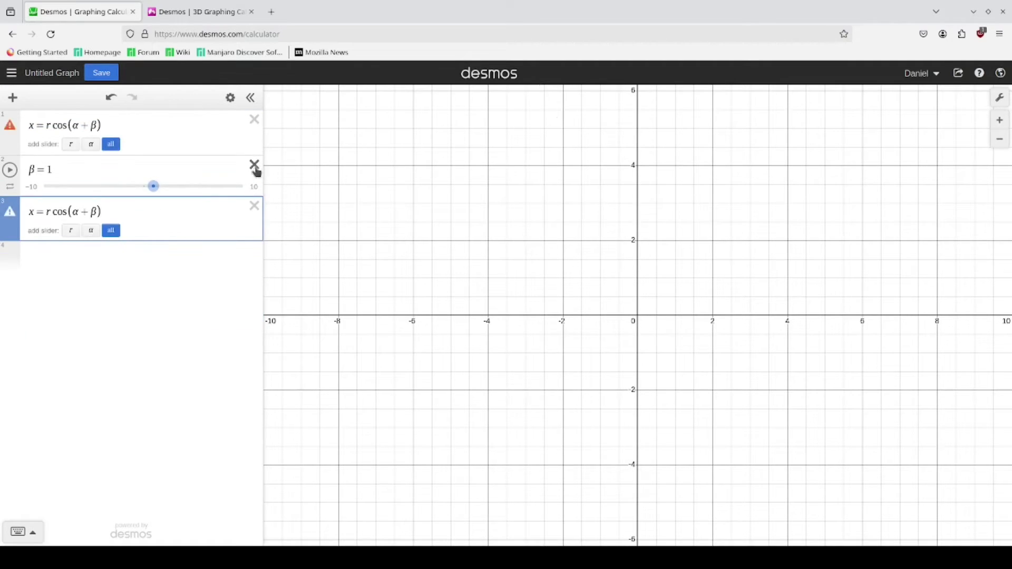
left_click_drag(35, 171, 66, 174)
type("y")
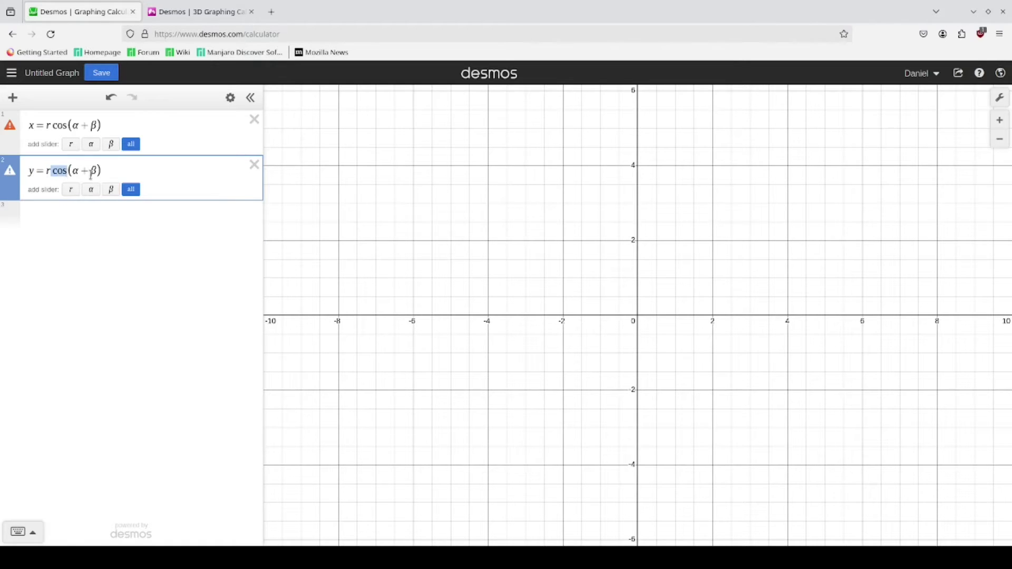
key("BackSpace")
type("sin")
Highlight cos(α+β) and sin(α+β), ending with cos(α+β) selected in row 1.
left_click_drag(106, 128, 55, 131)
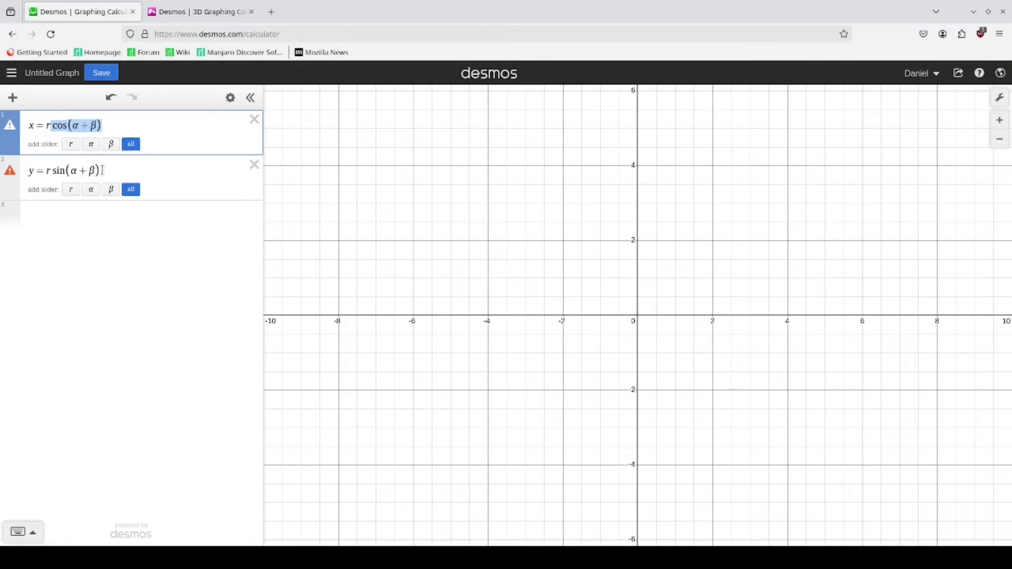
left_click_drag(100, 170, 53, 174)
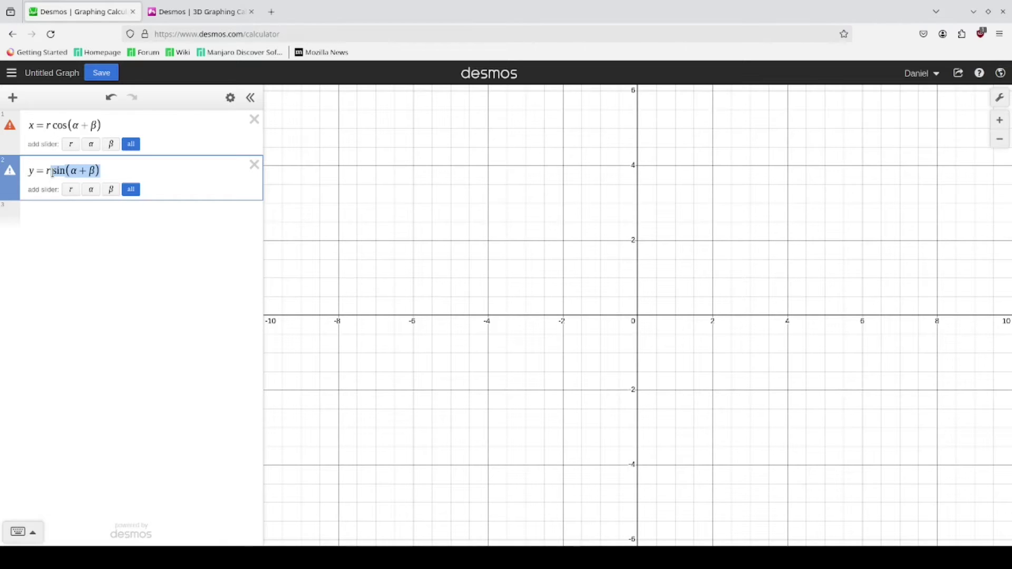
left_click_drag(118, 126, 51, 125)
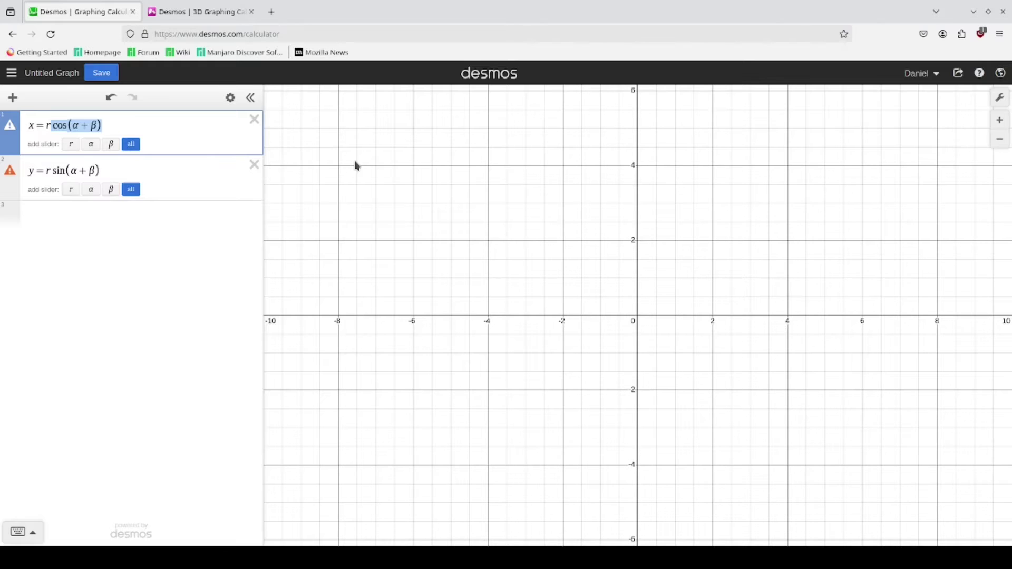
Replace cos(α+β) in row 1 with cos(α)cos(β) − r sin(α)sin(β).
key("BackSpace")
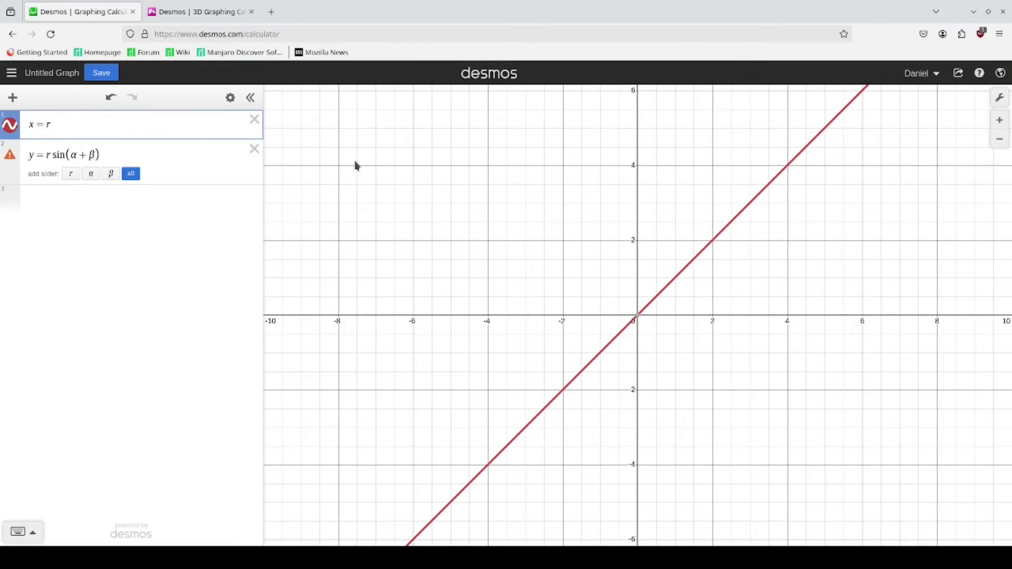
type("cos")
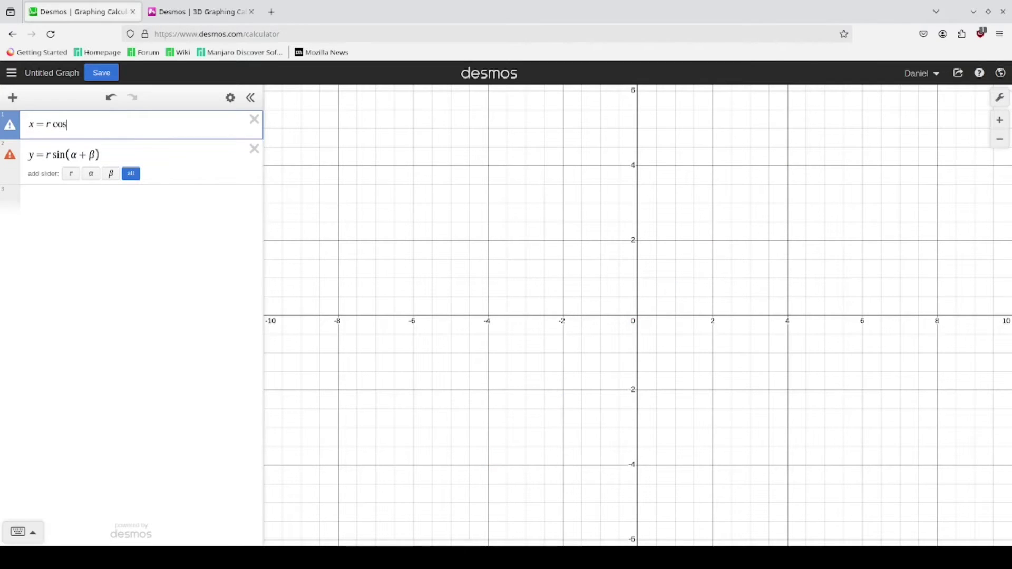
type("(alph")
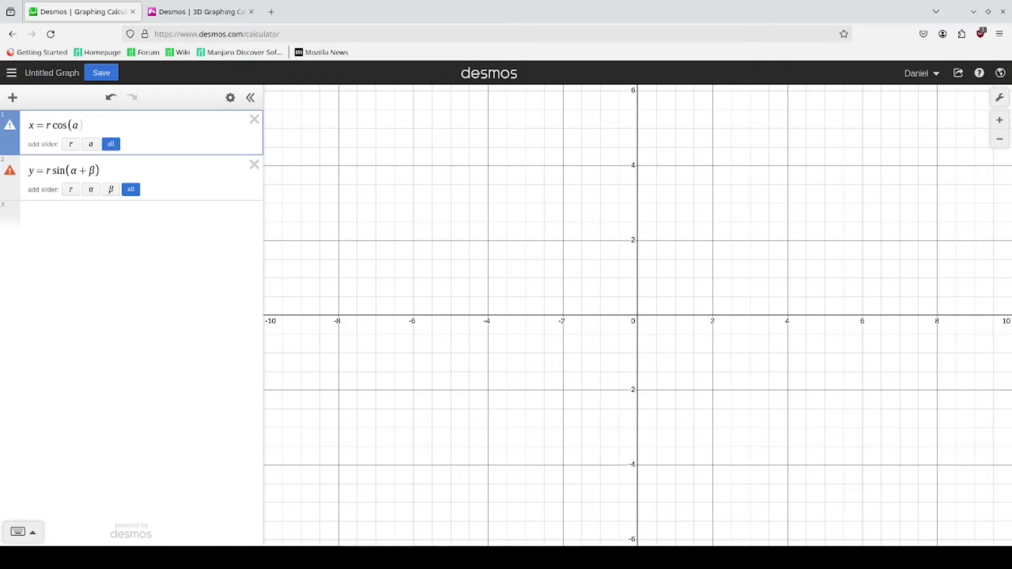
type("a")
type(")cos(beta")
type(") cos(β")
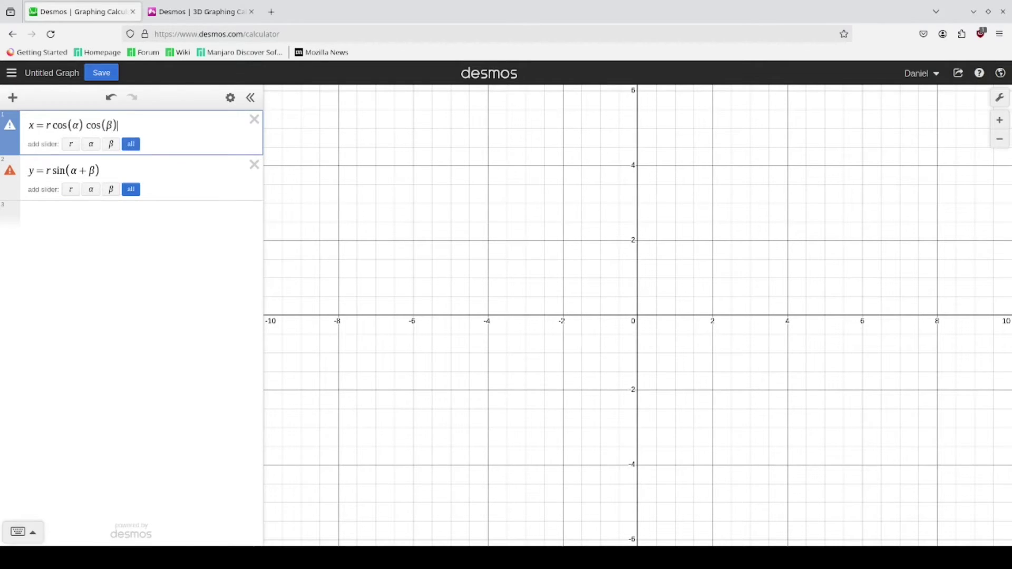
type("-")
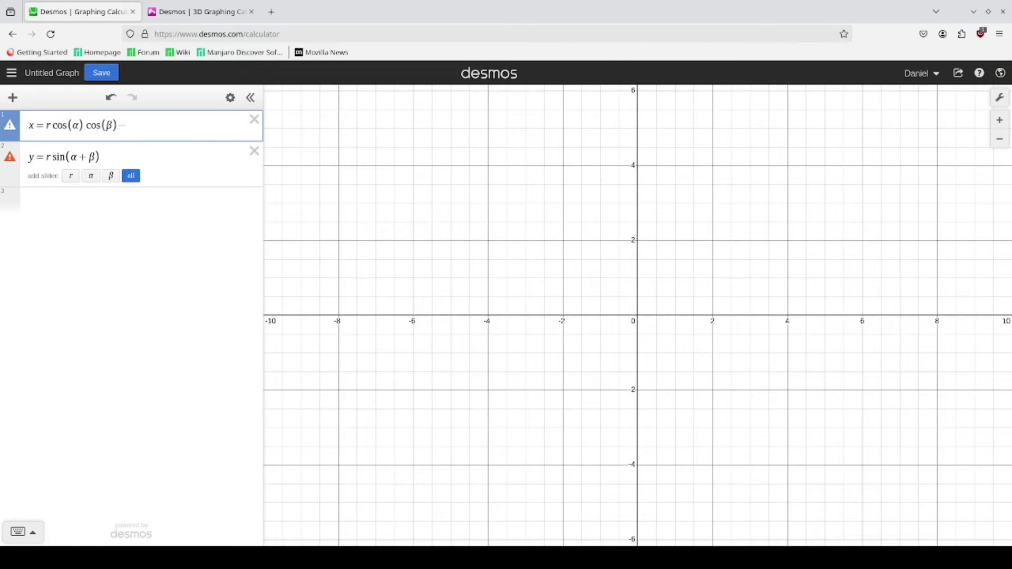
type("r")
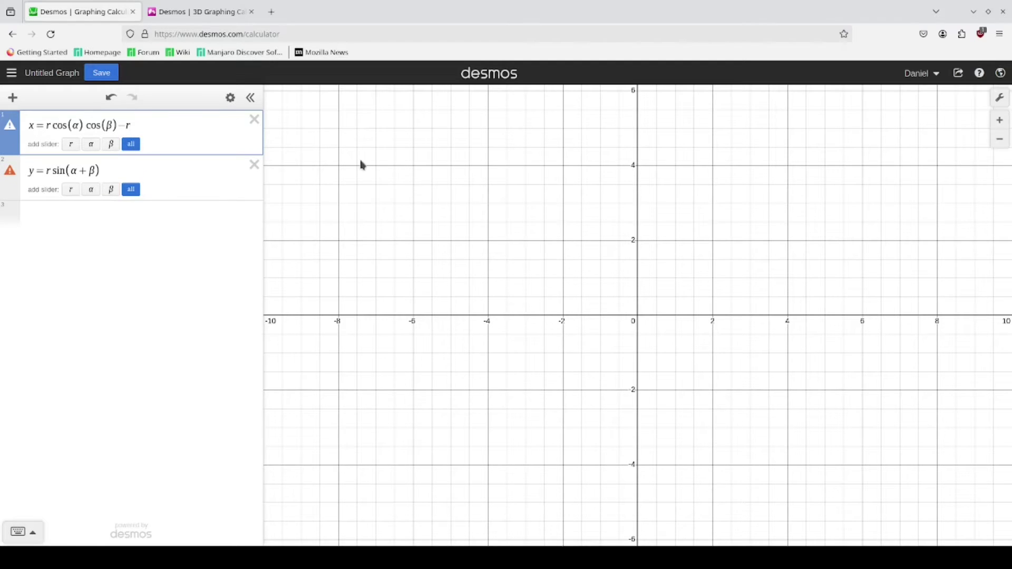
type("sin(alpha)sin(beta")
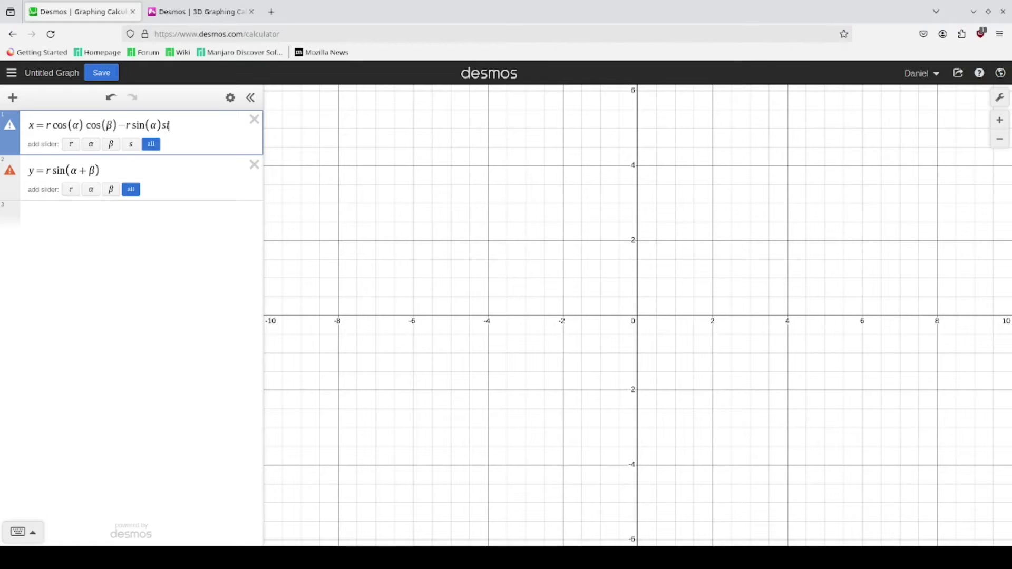
type(")")
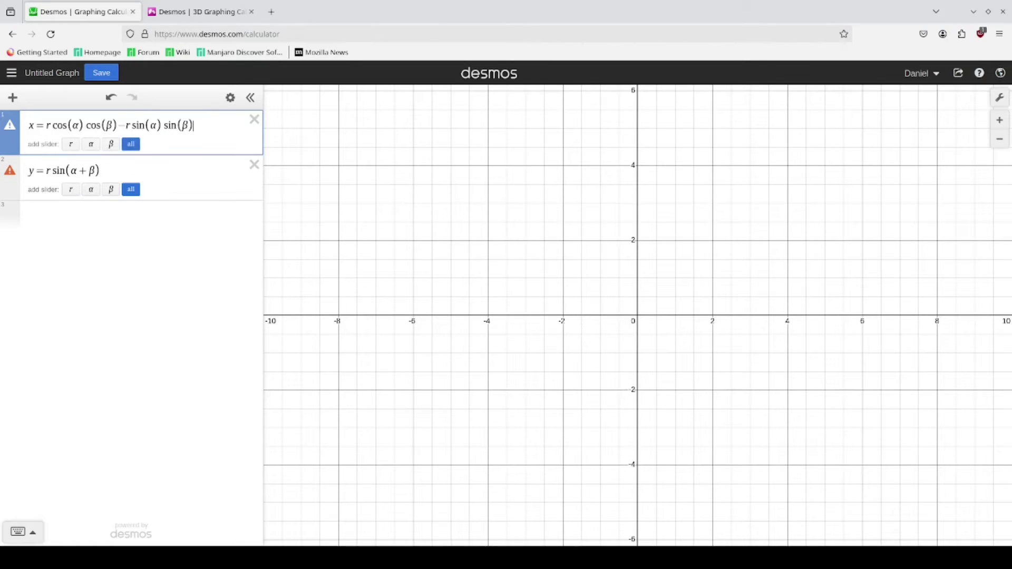
Replace sin(α+β) in row 2 with cos(α)sin(β) + r sin(α)cos(β), fixing typos.
left_click_drag(122, 173, 52, 176)
key("BackSpace")
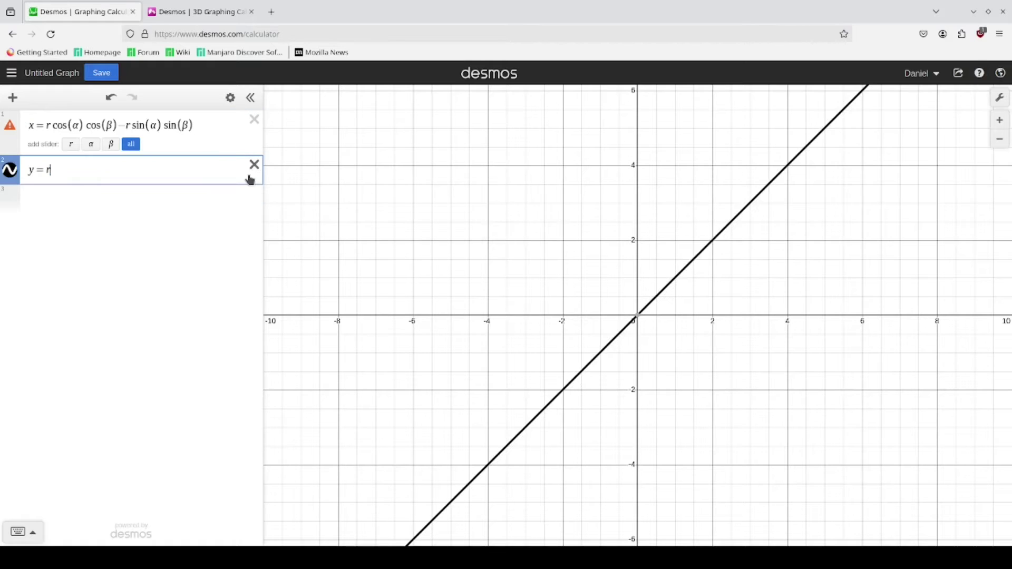
type("c")
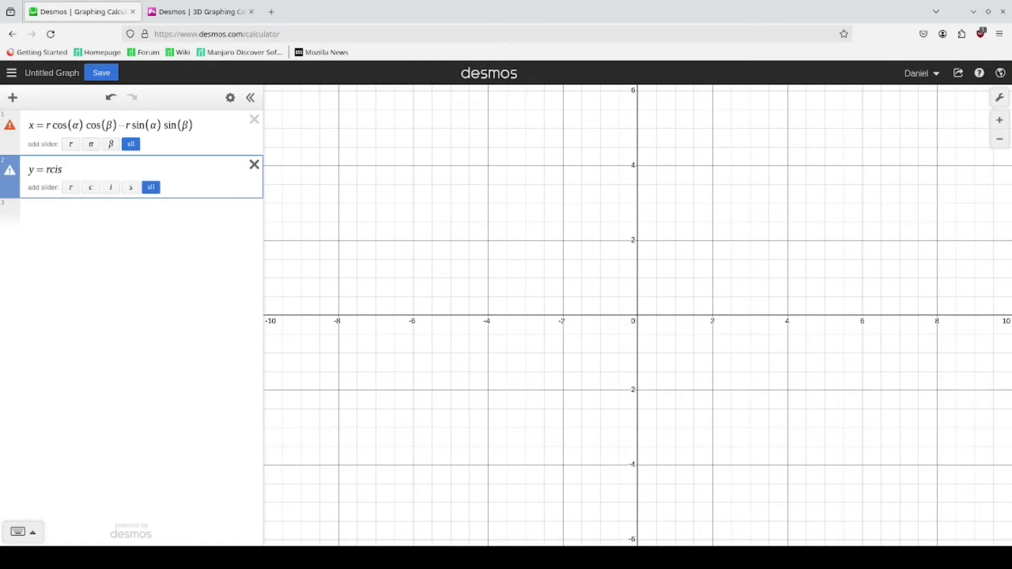
type("os(ak")
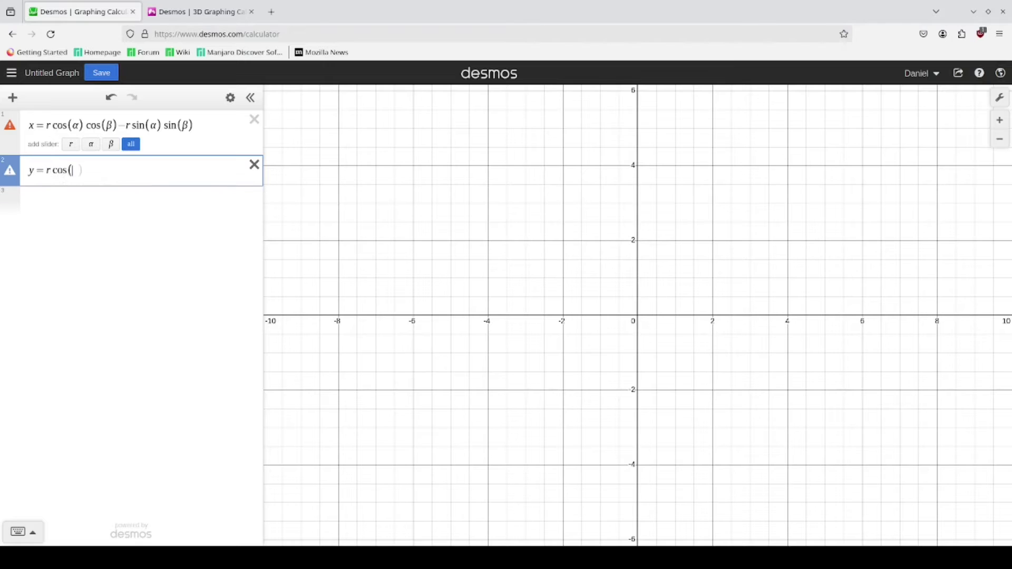
type("alp")
key("BackSpace")
key("BackSpace")
key("BackSpace")
key("BackSpace")
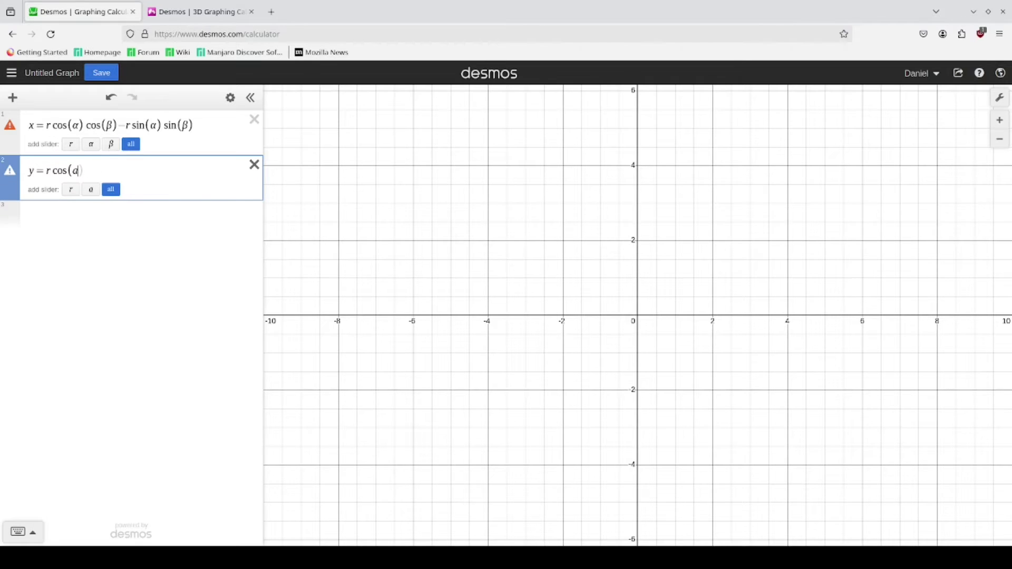
type("lpha)")
type("sin")
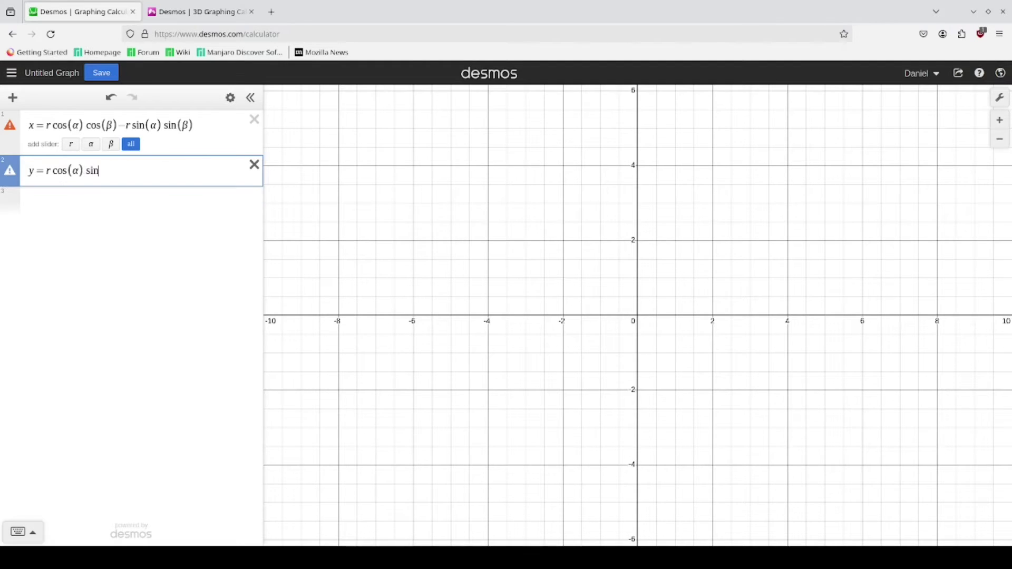
type("(beta)")
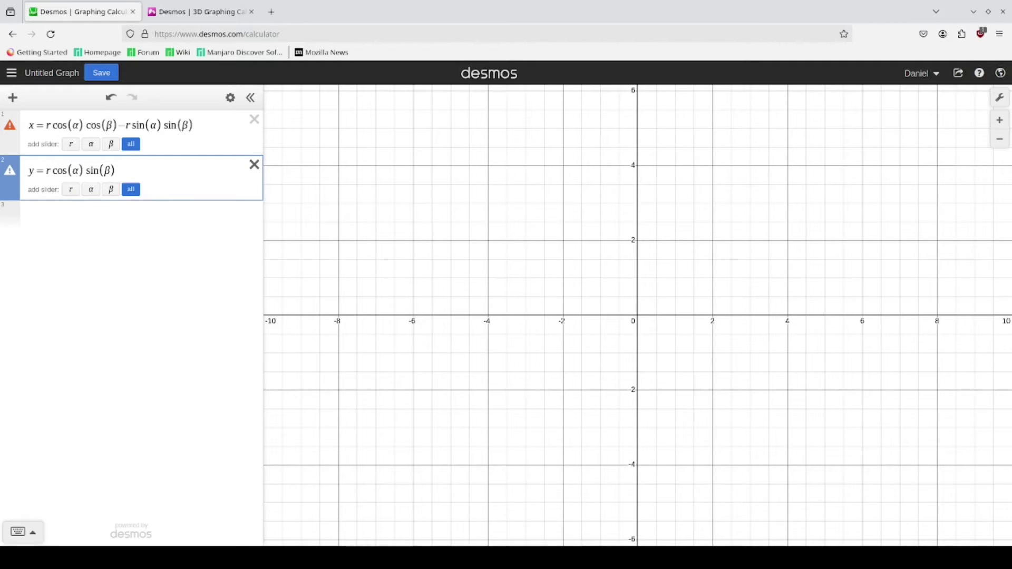
type("+rsina")
key("BackSpace")
type("(alp")
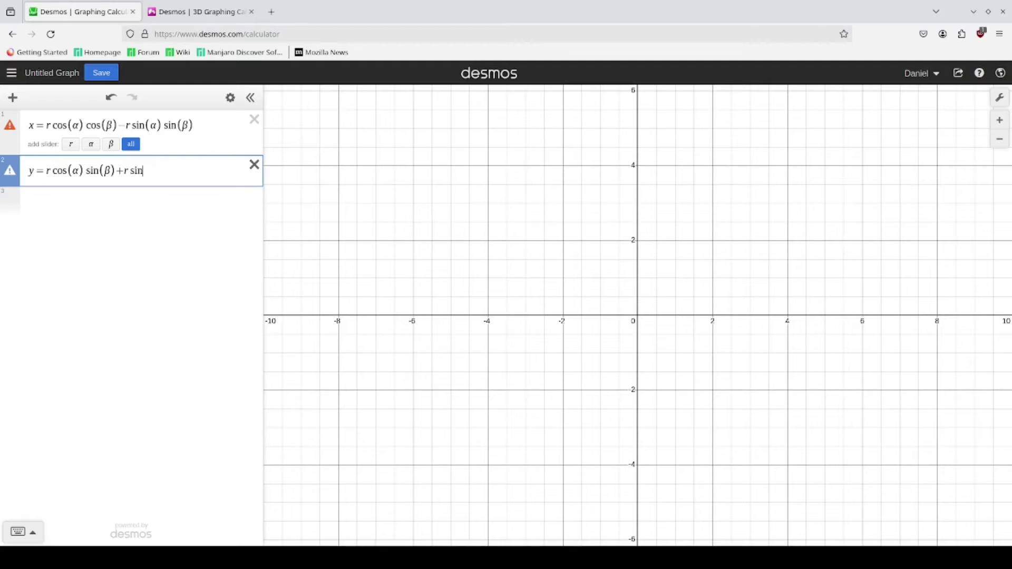
type("ha")
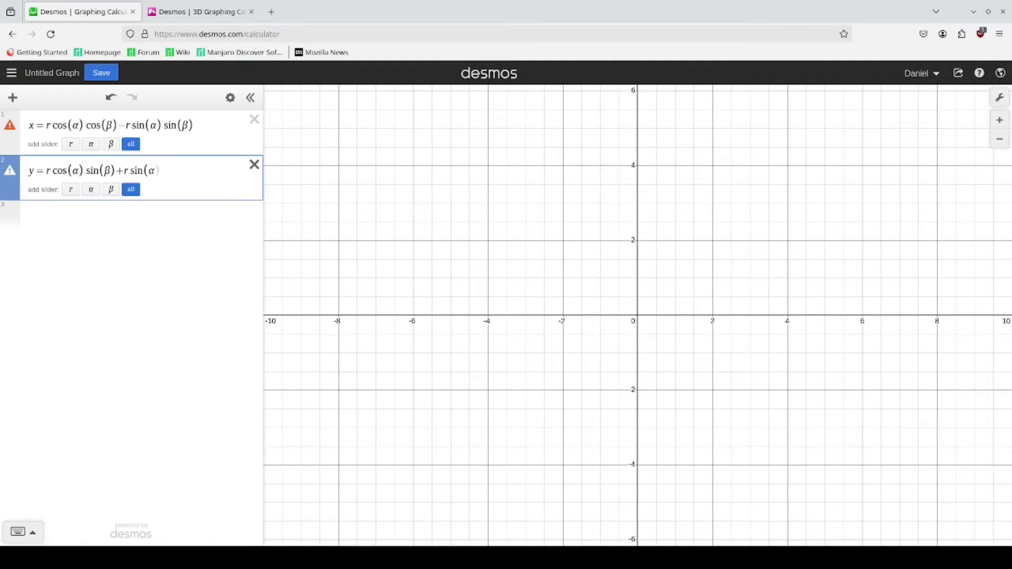
type(")co")
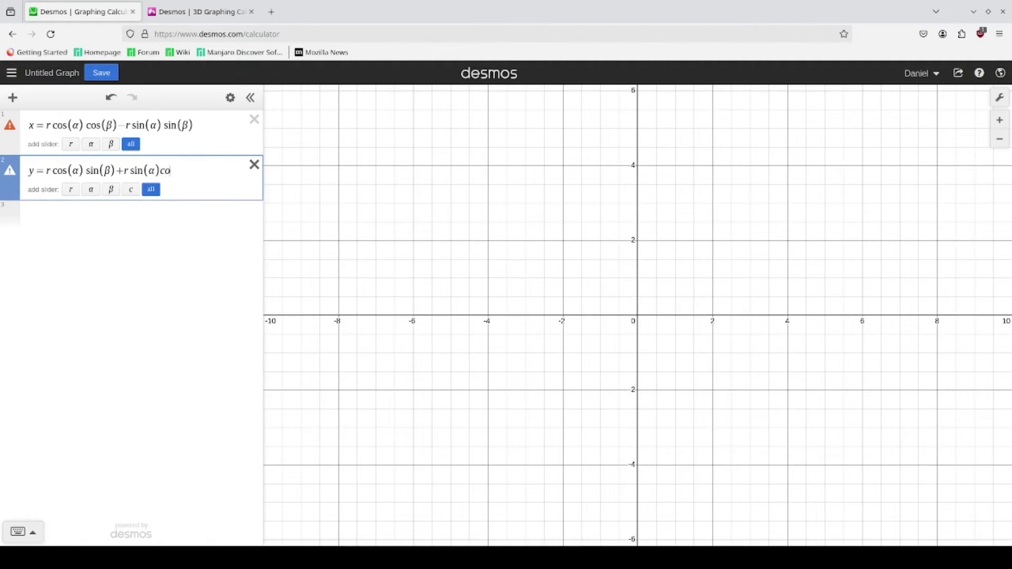
type("s(beta")
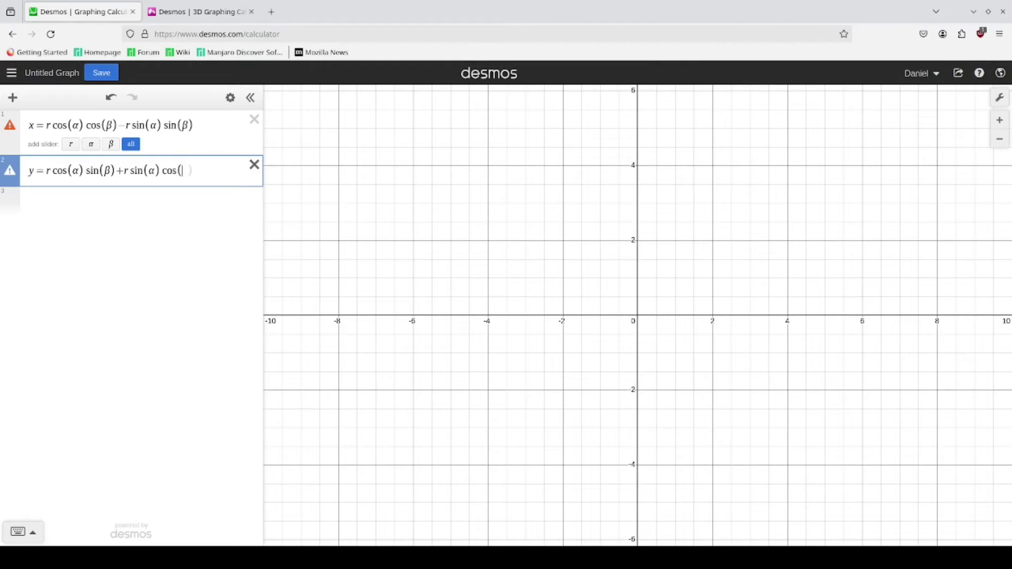
type(")")
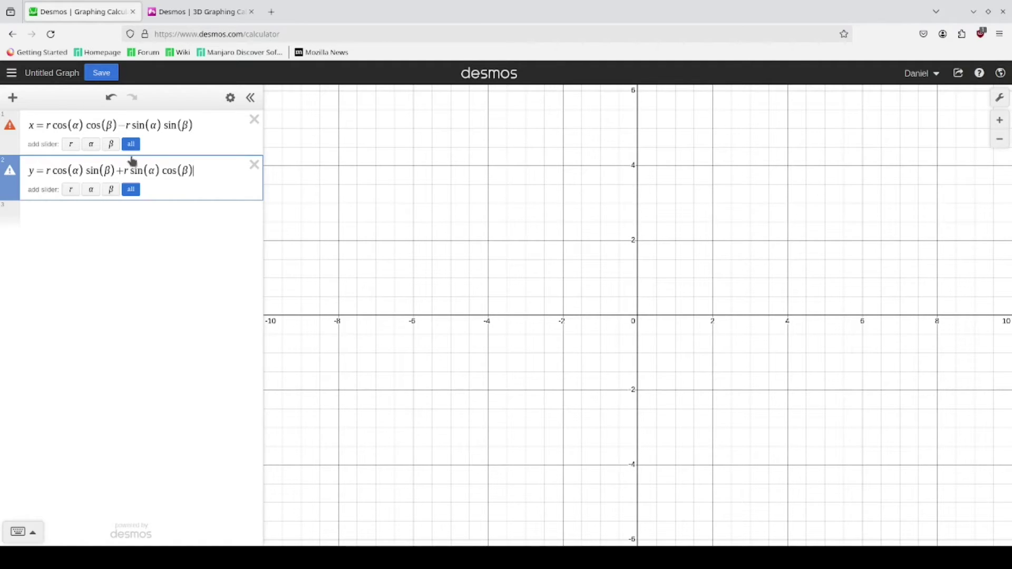
left_click(35, 127)
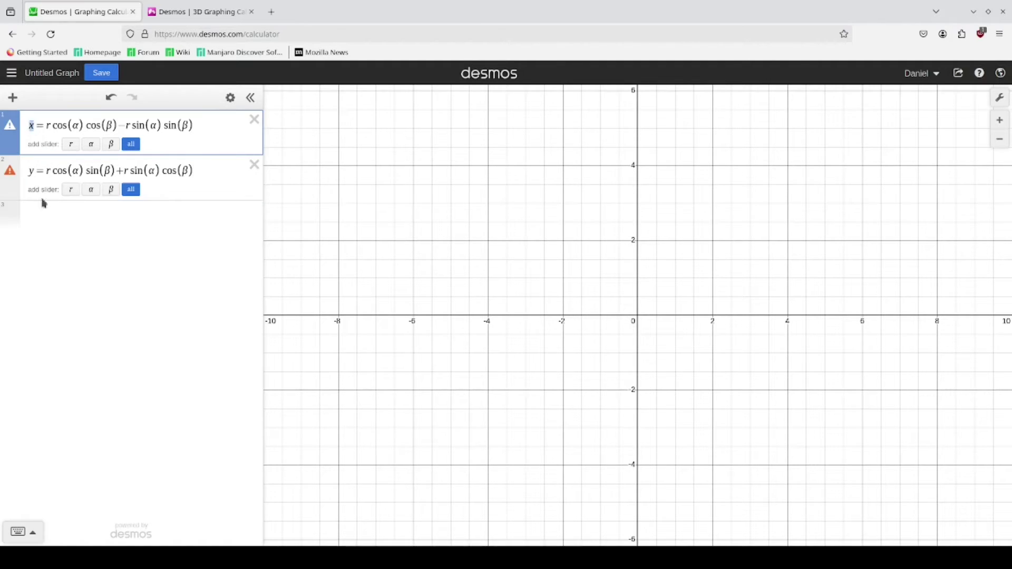
left_click_drag(35, 171, 24, 177)
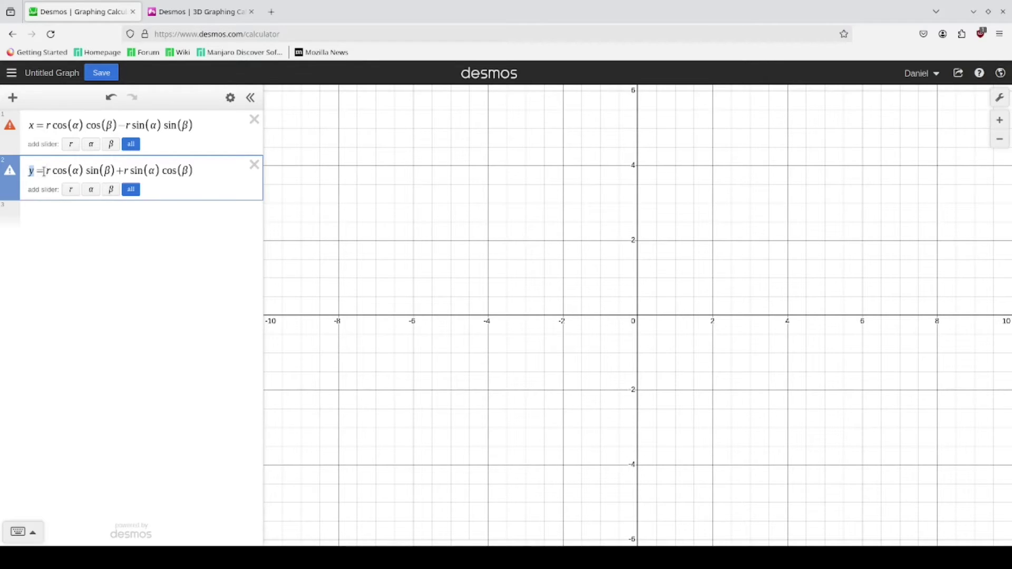
left_click_drag(46, 171, 87, 173)
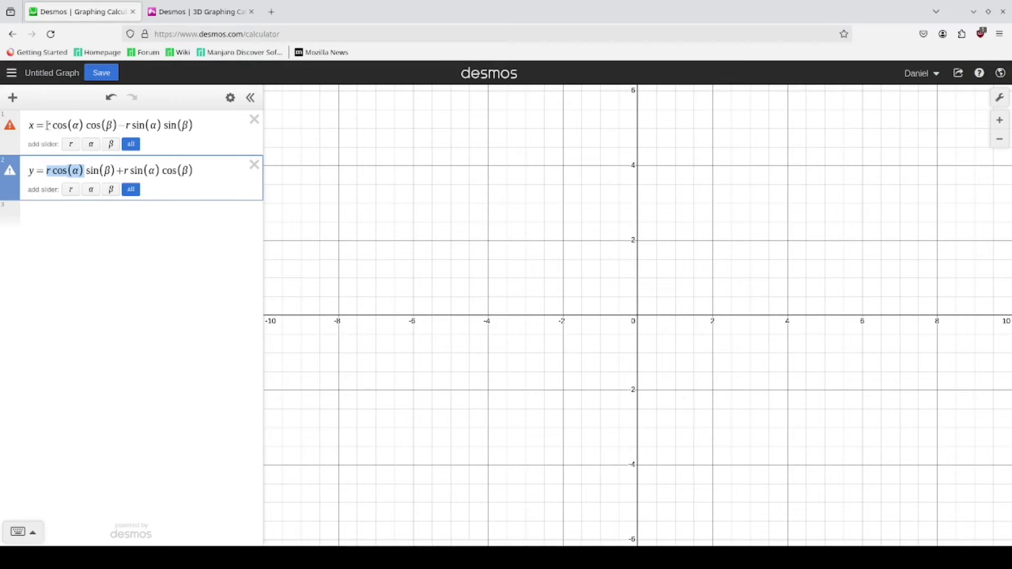
left_click_drag(47, 126, 84, 127)
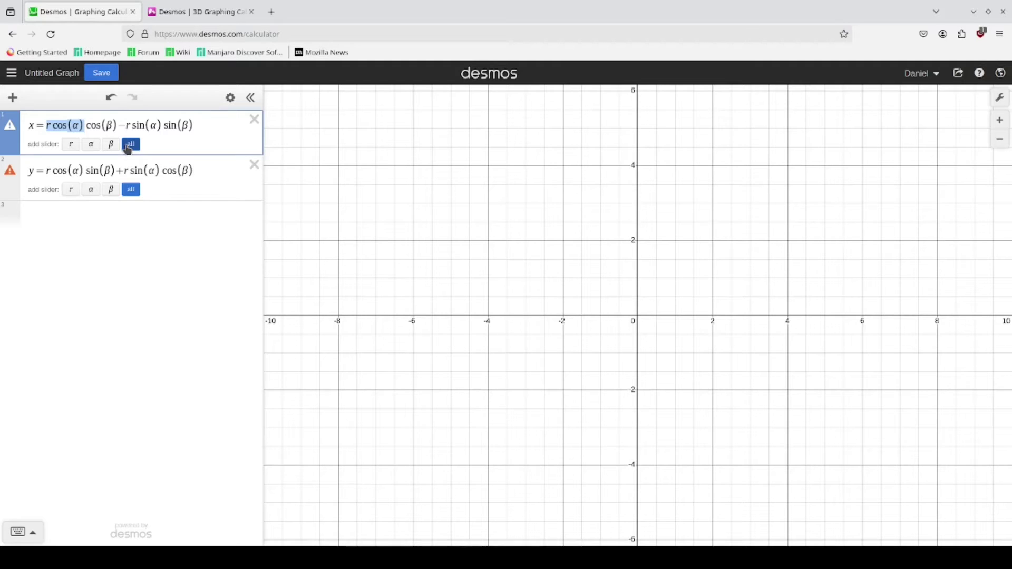
left_click(33, 126)
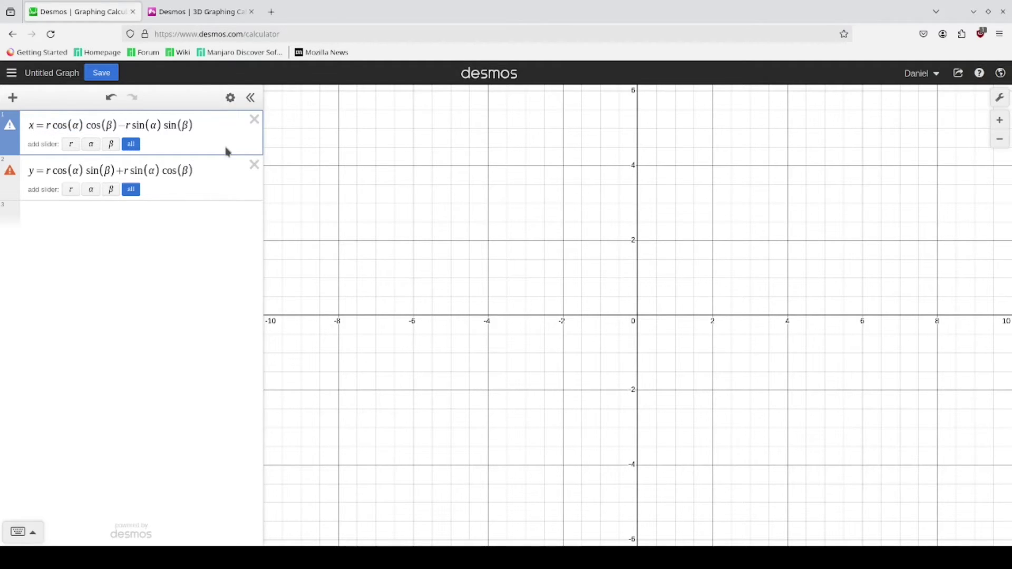
Add primes to x and y, and replace r cos(α) with x in both equations.
type("'")
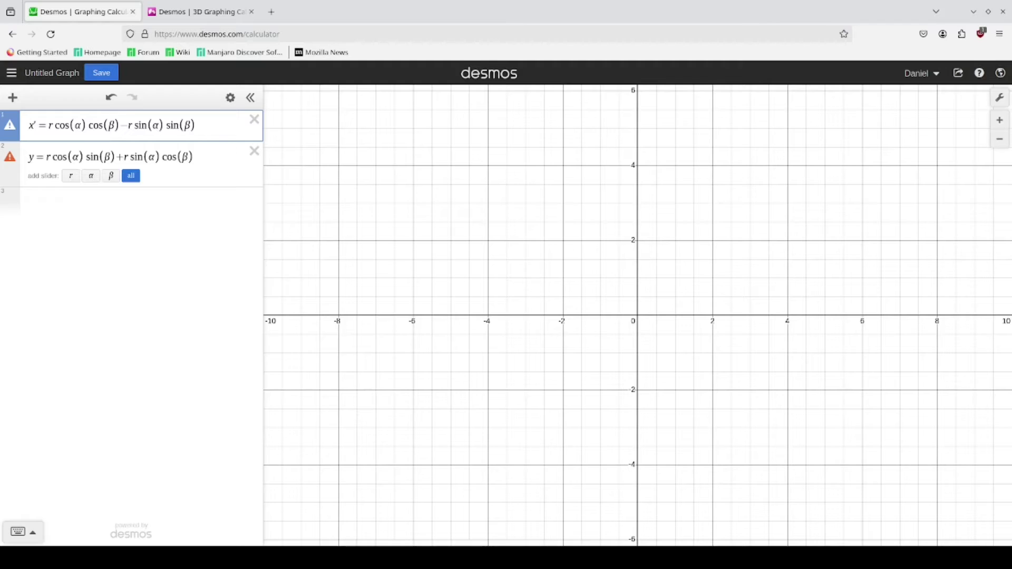
left_click(33, 158)
type("'")
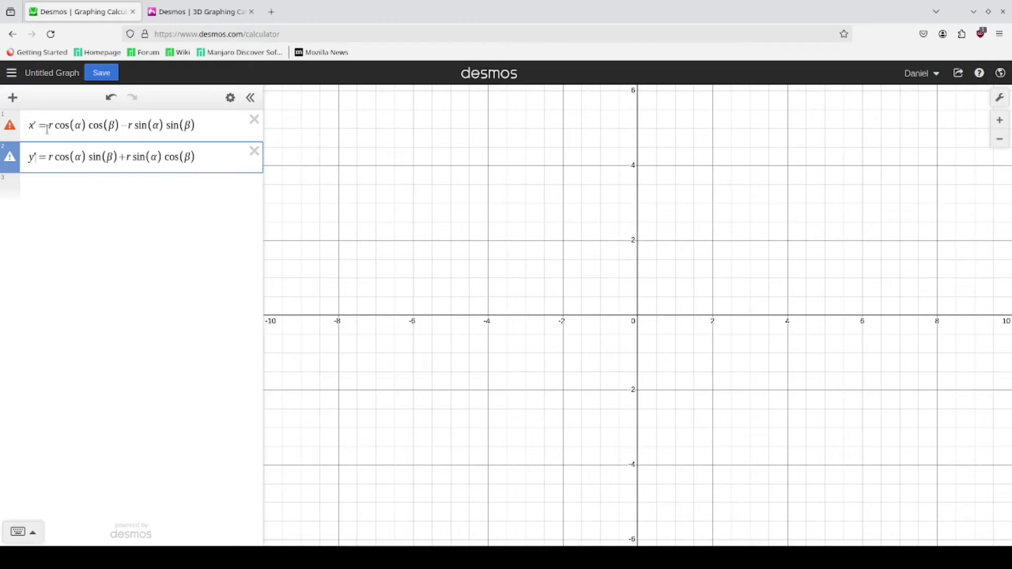
left_click_drag(49, 127, 85, 127)
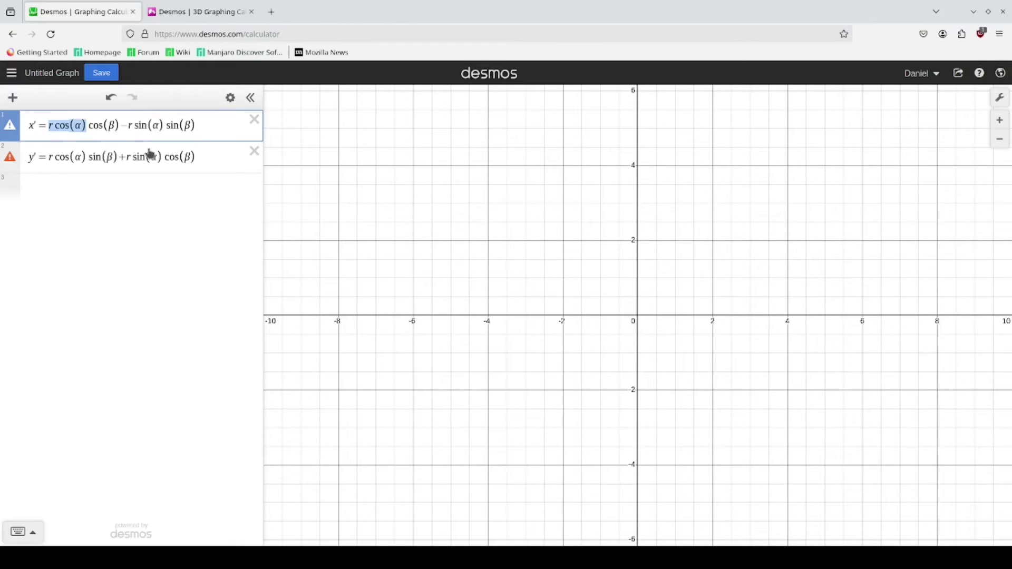
type("x")
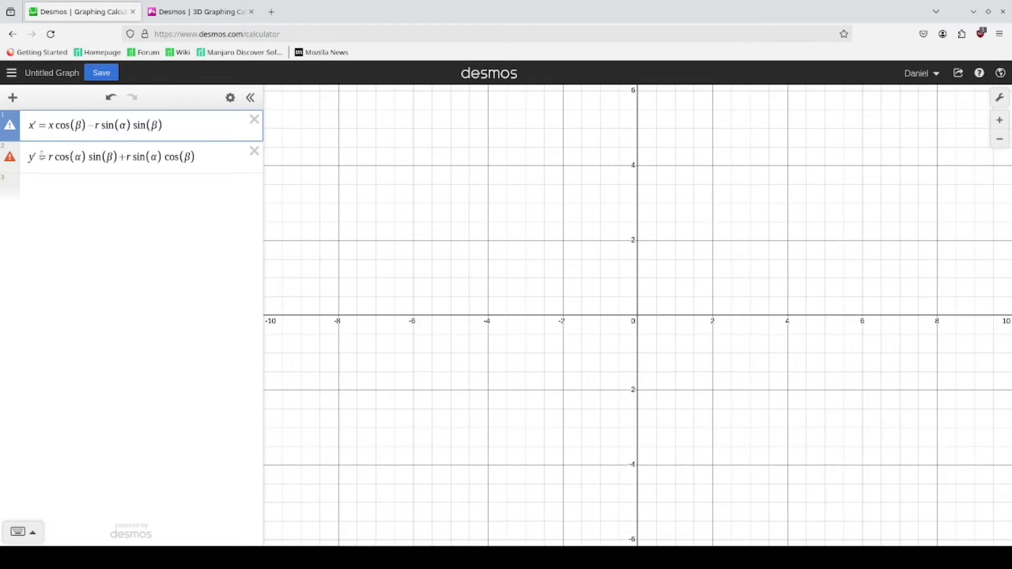
left_click_drag(49, 158, 77, 158)
type("x")
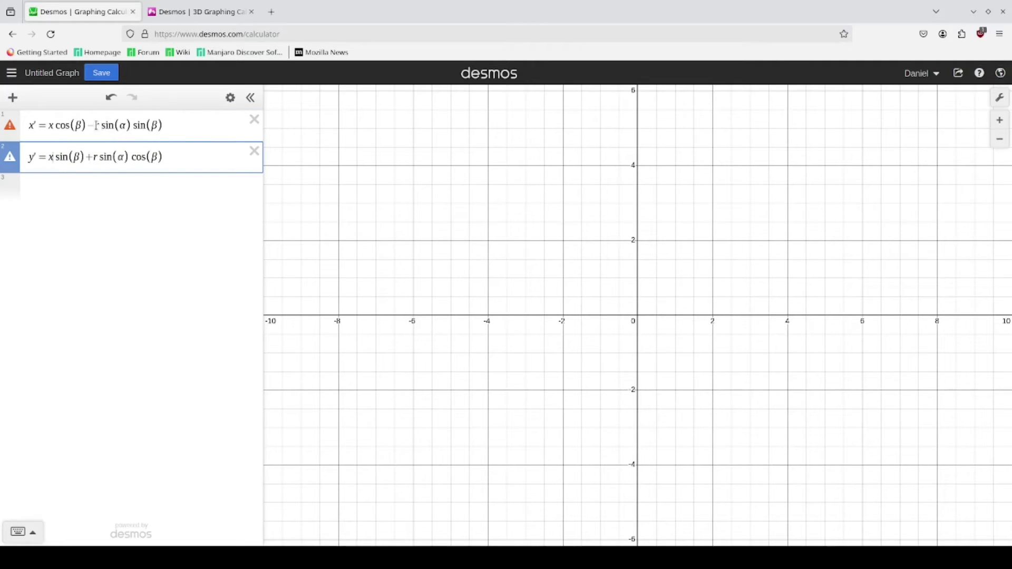
Replace r sin(α) with y in both equations to finish the rotation formulas.
left_click_drag(95, 125, 128, 127)
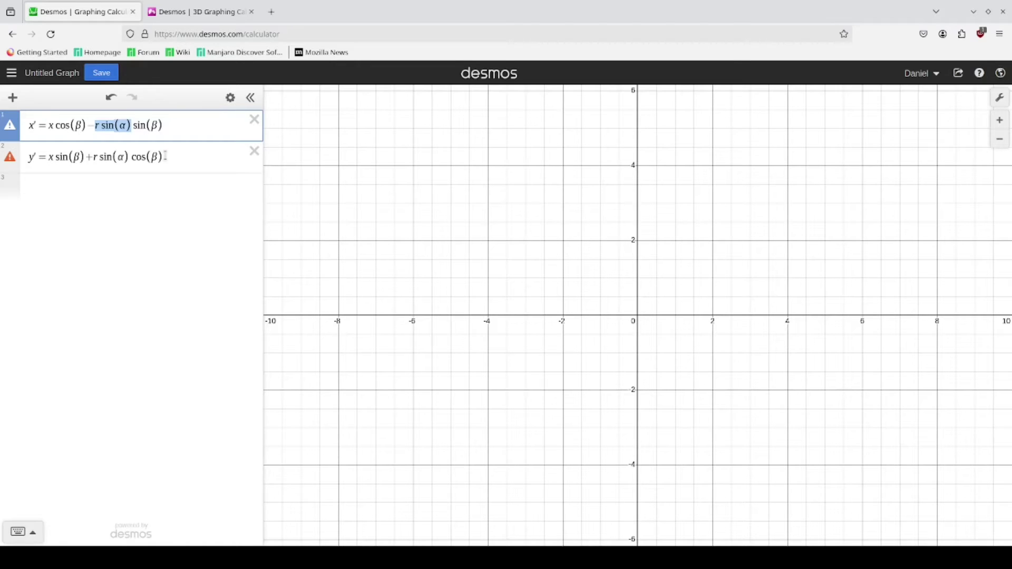
left_click(152, 125)
left_click_drag(95, 124, 132, 128)
type("y")
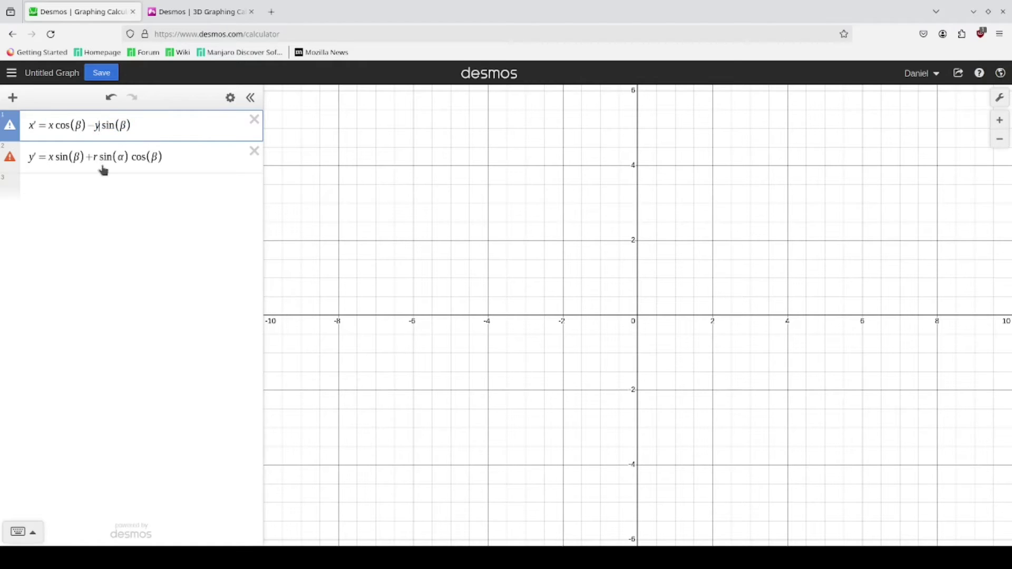
left_click_drag(94, 158, 130, 164)
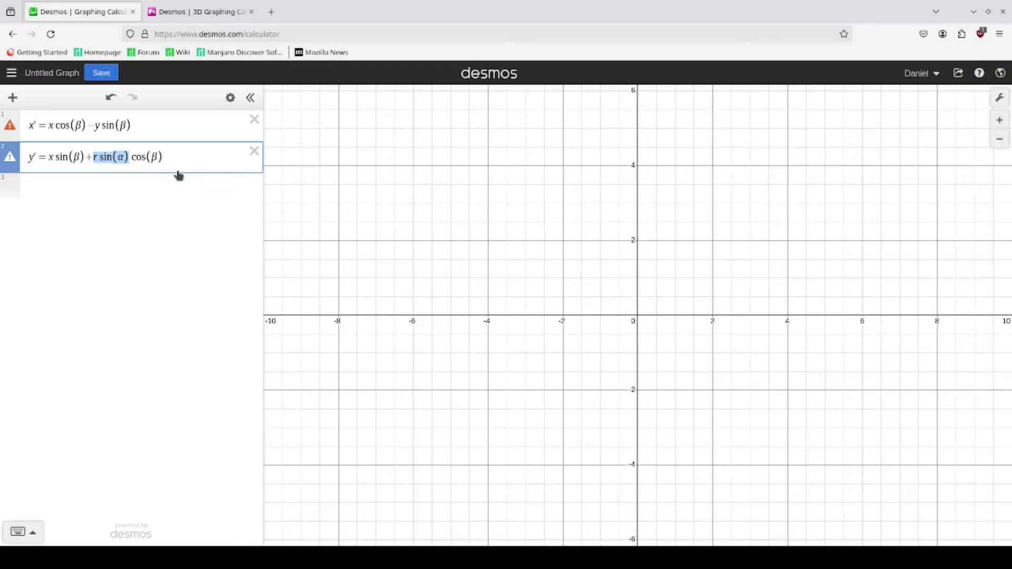
type("y")
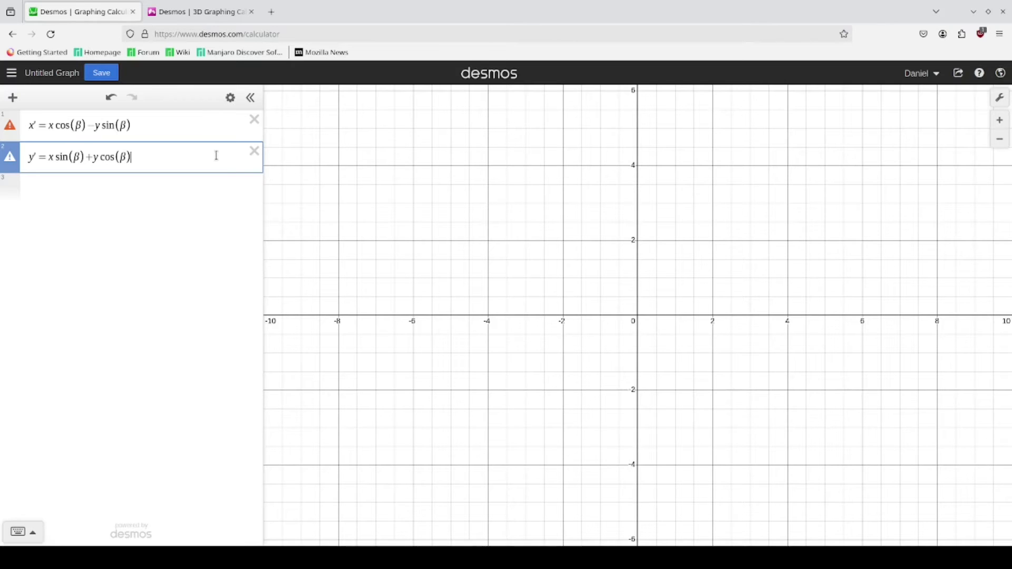
key("Return")
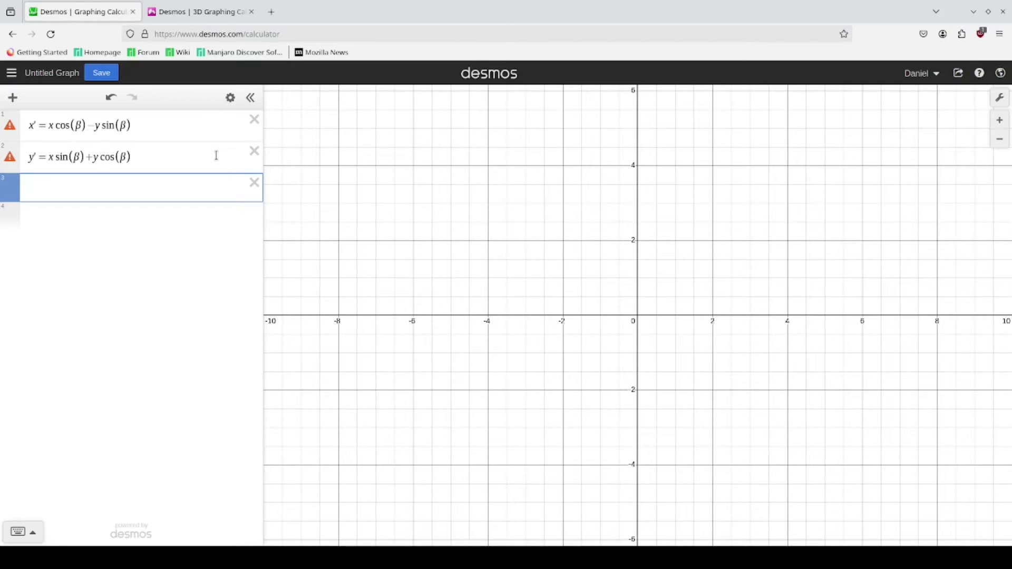
Define f(x) = x² and paste x sin(β)+y cos(β) into a new row below.
type("f(")
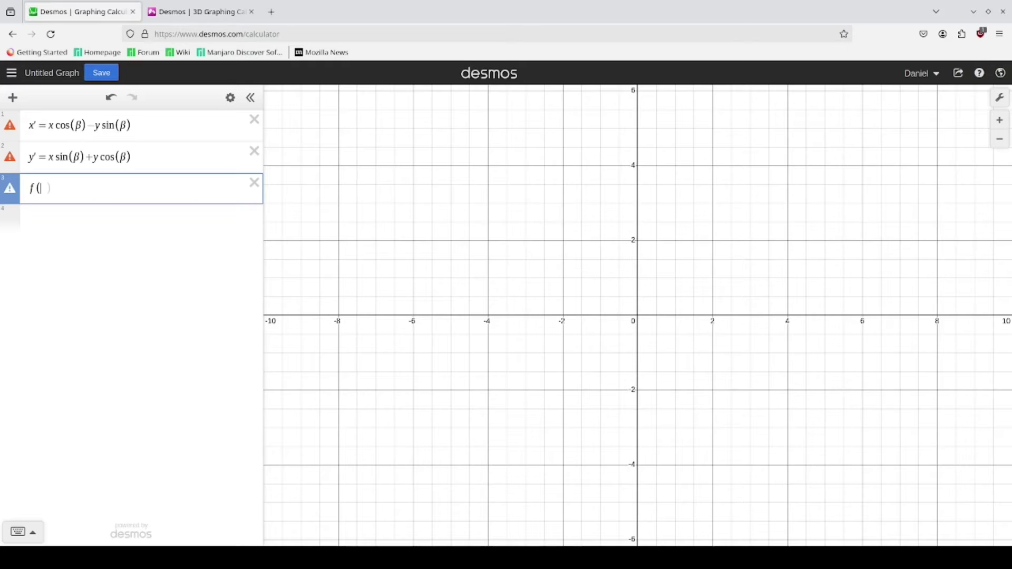
type("x)")
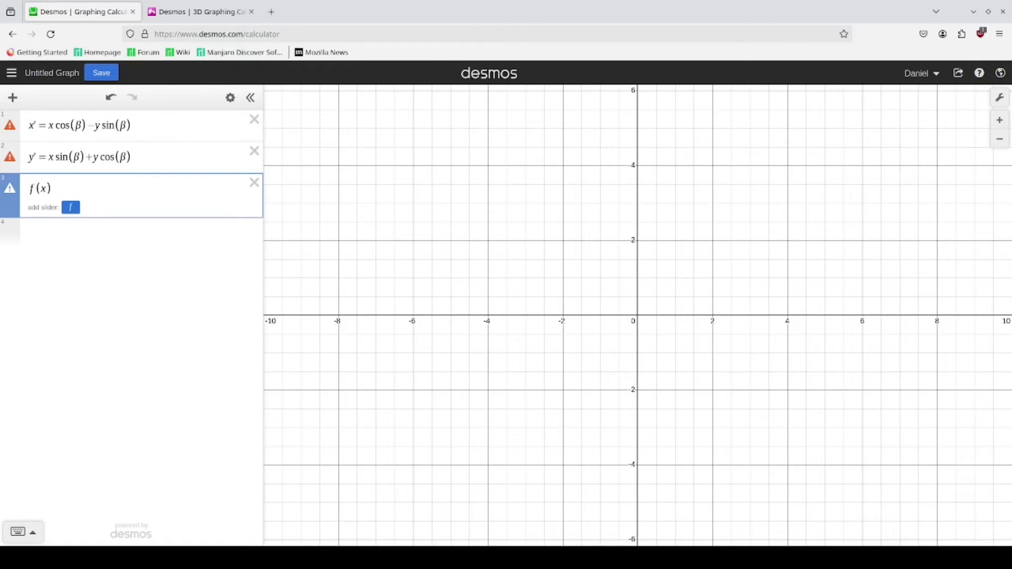
type("=x")
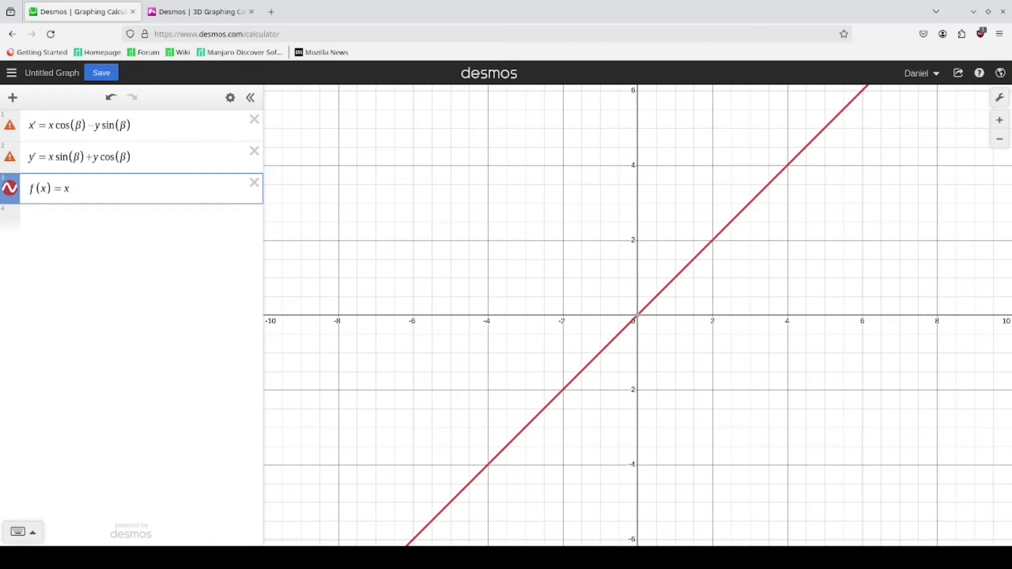
type("^2")
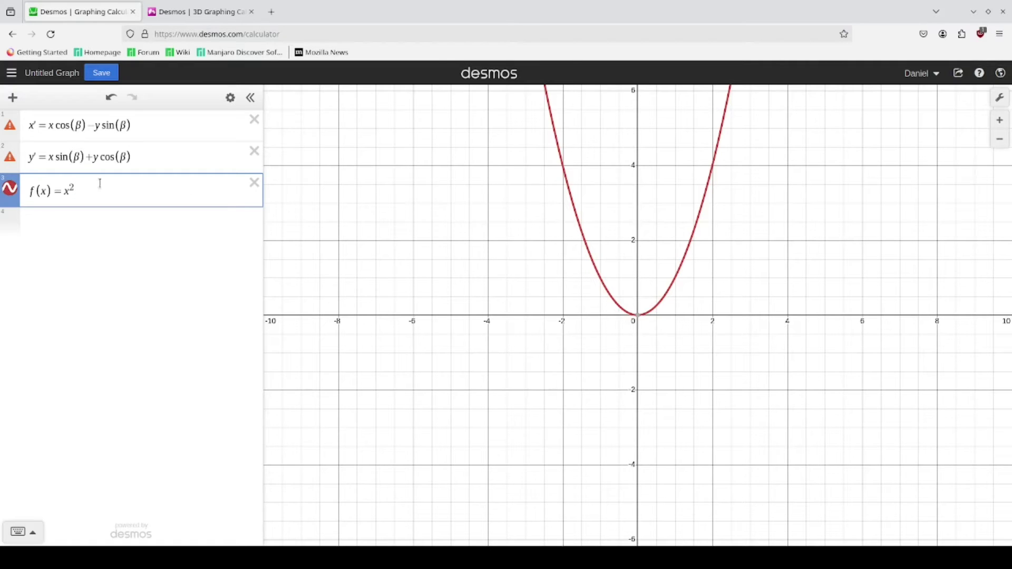
left_click_drag(148, 157, 53, 156)
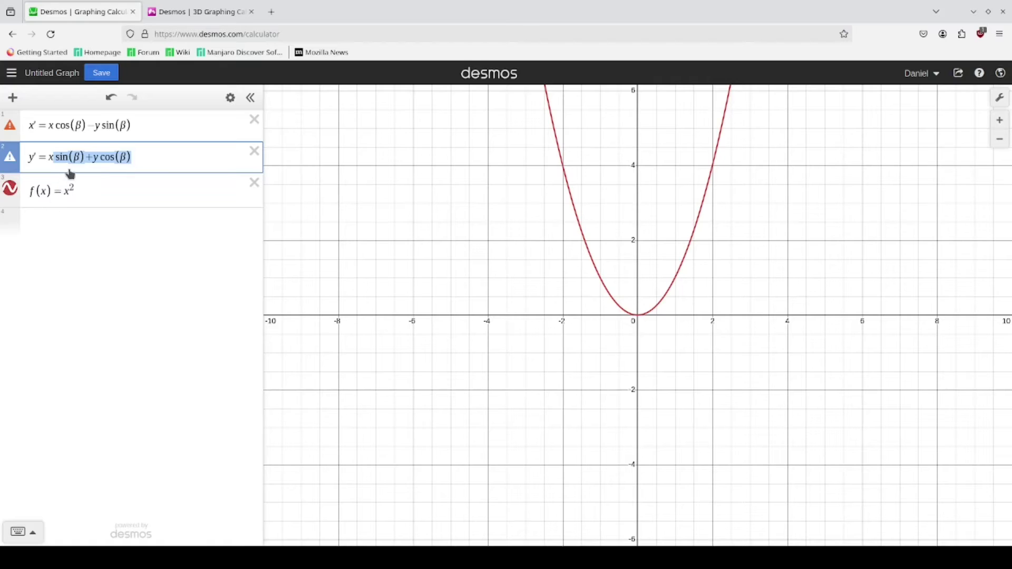
left_click_drag(144, 160, 50, 169)
key("ctrl+c")
left_click(113, 193)
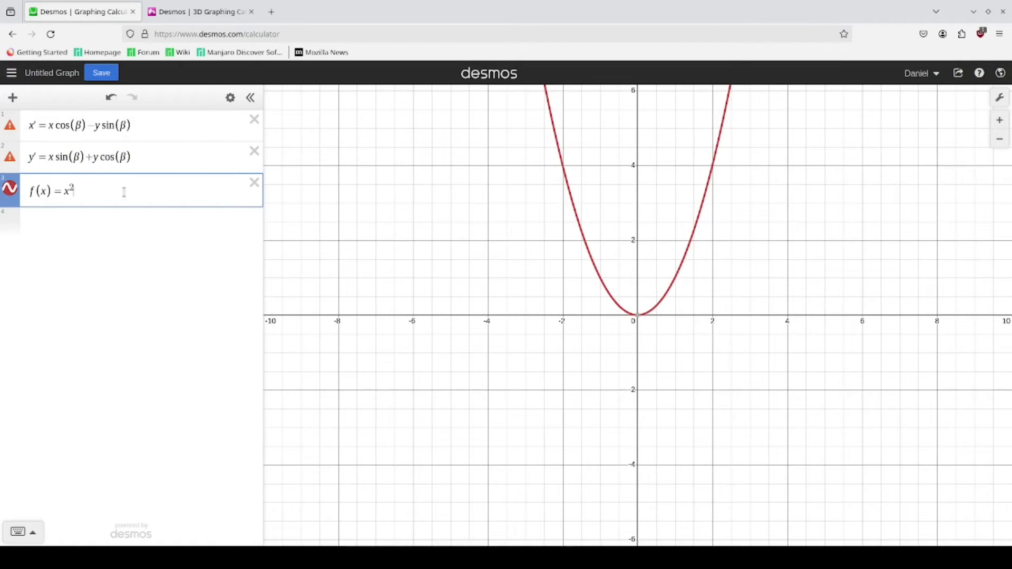
key("Return")
key("ctrl+v")
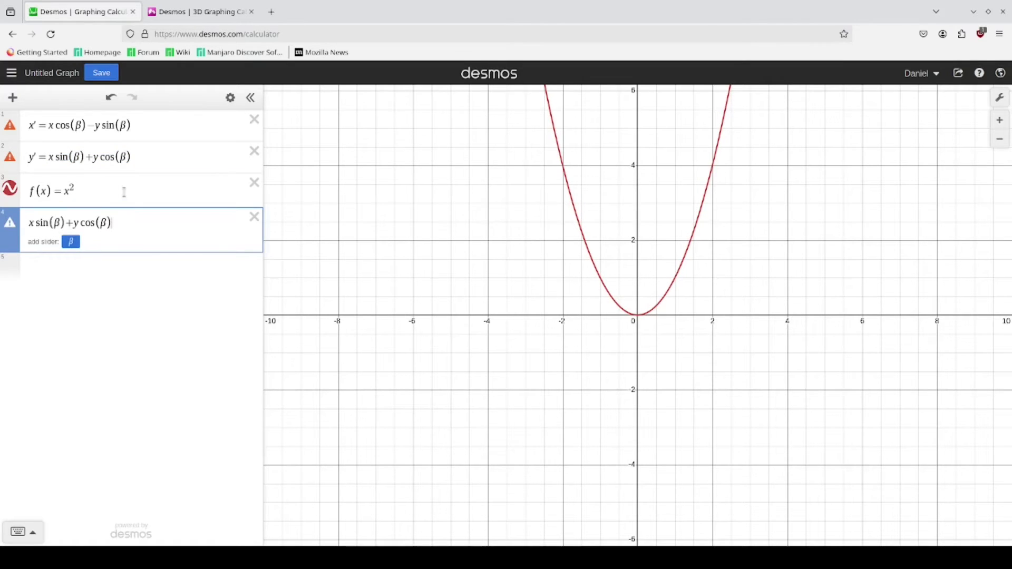
Complete row 4 as x sin(β)+y cos(β) = f(x cos(β)−y sin(β)) and add a β slider.
type("= ")
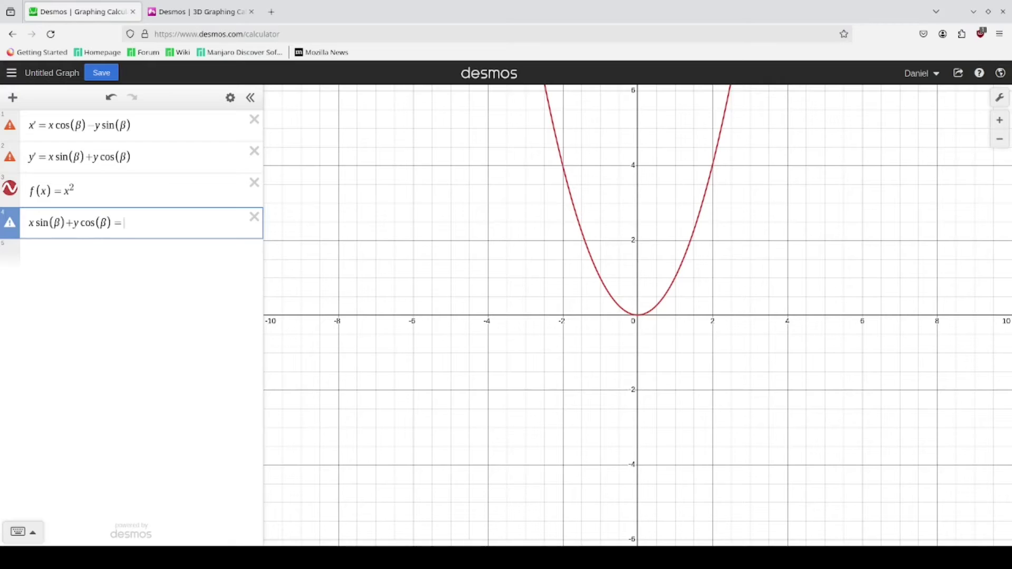
type("f(")
left_click_drag(130, 125, 48, 125)
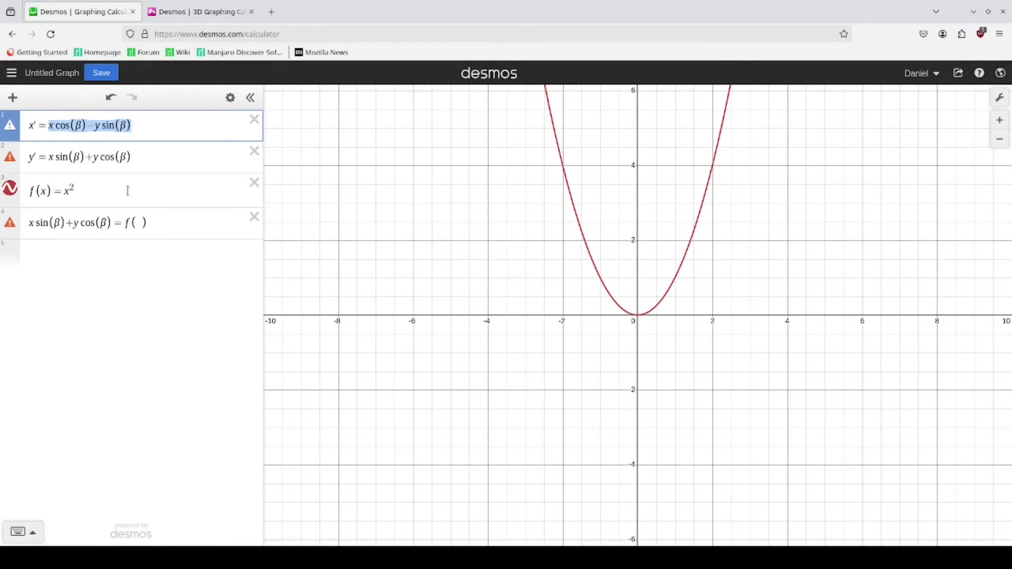
key("ctrl+c")
left_click(140, 222)
key("ctrl+v")
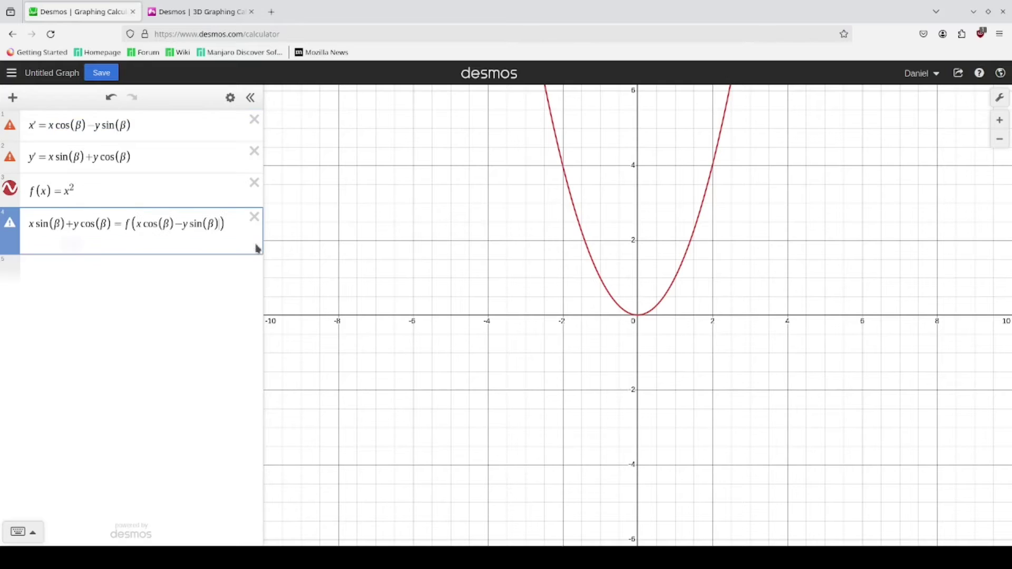
left_click(232, 219)
left_click(71, 244)
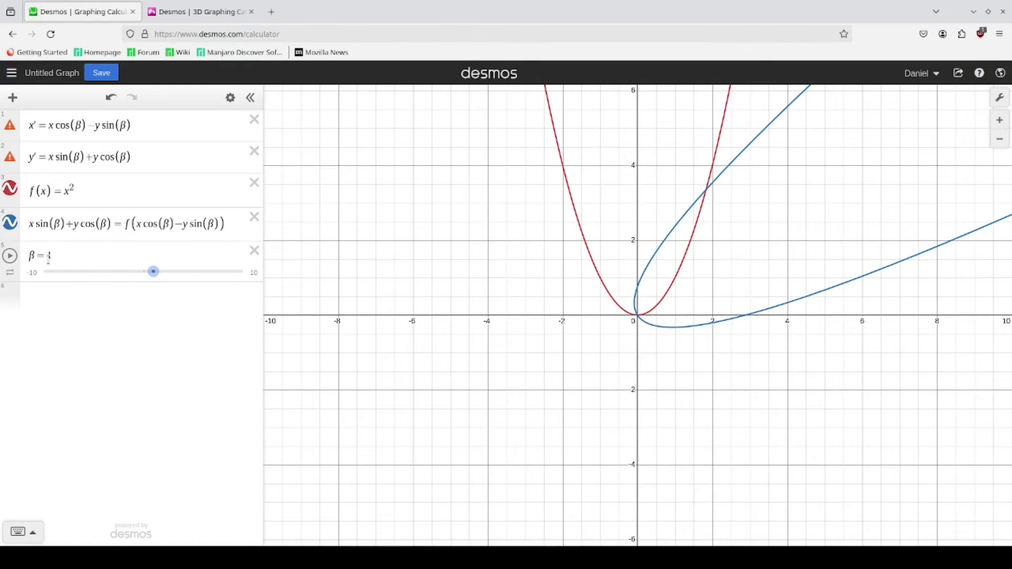
Sweep β from 0 up to 1.1 to rotate the parabola, then switch to the 3D calculator.
left_click_drag(153, 273, 143, 273)
left_click_drag(70, 256, 48, 257)
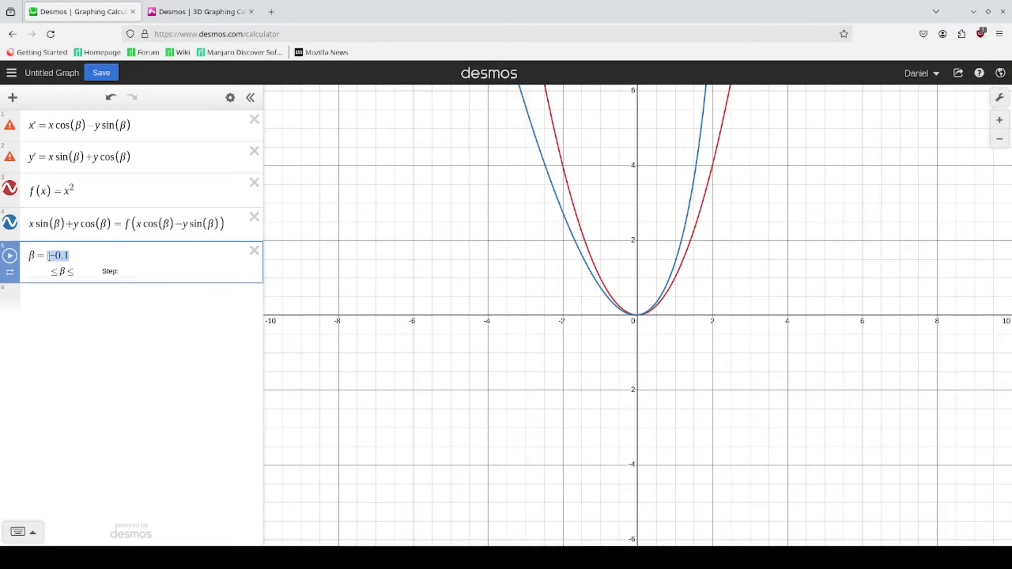
type("0")
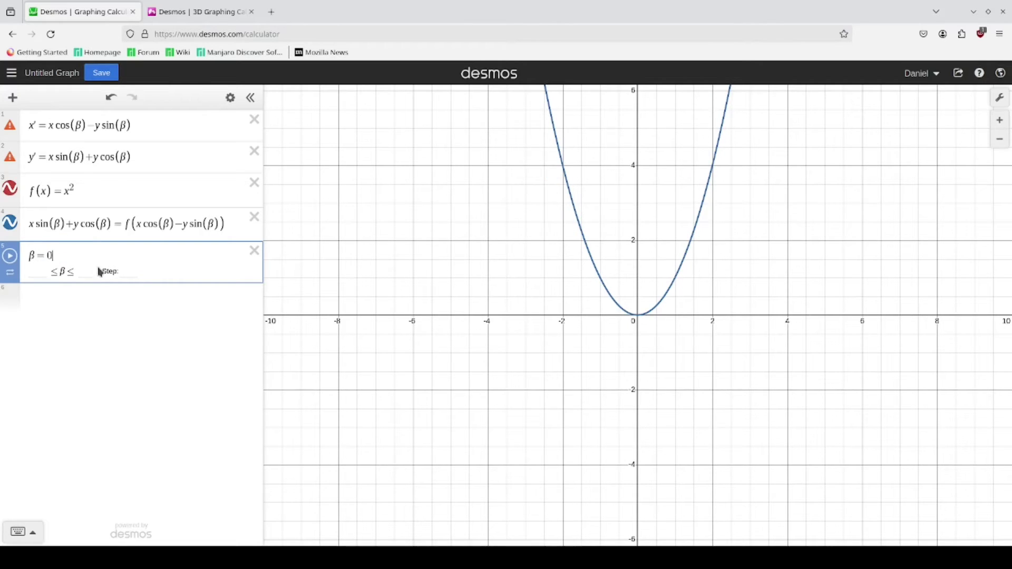
left_click(104, 311)
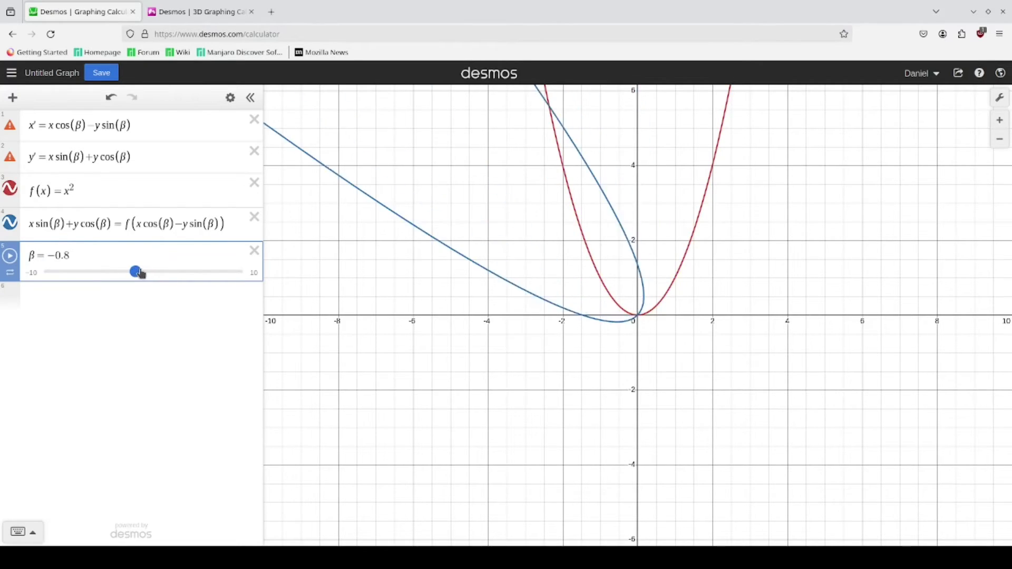
left_click_drag(141, 274, 161, 275)
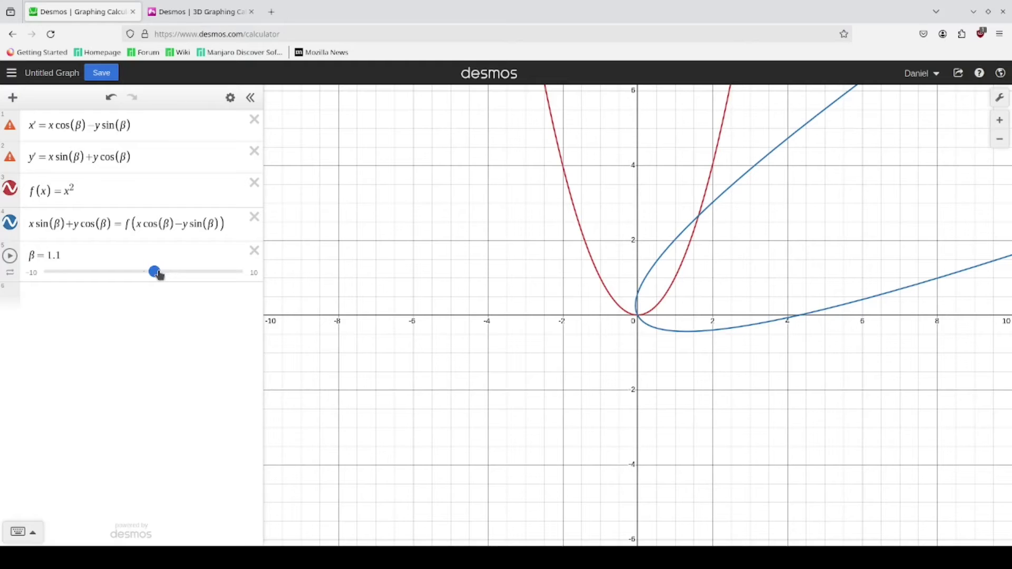
key("ctrl+Tab")
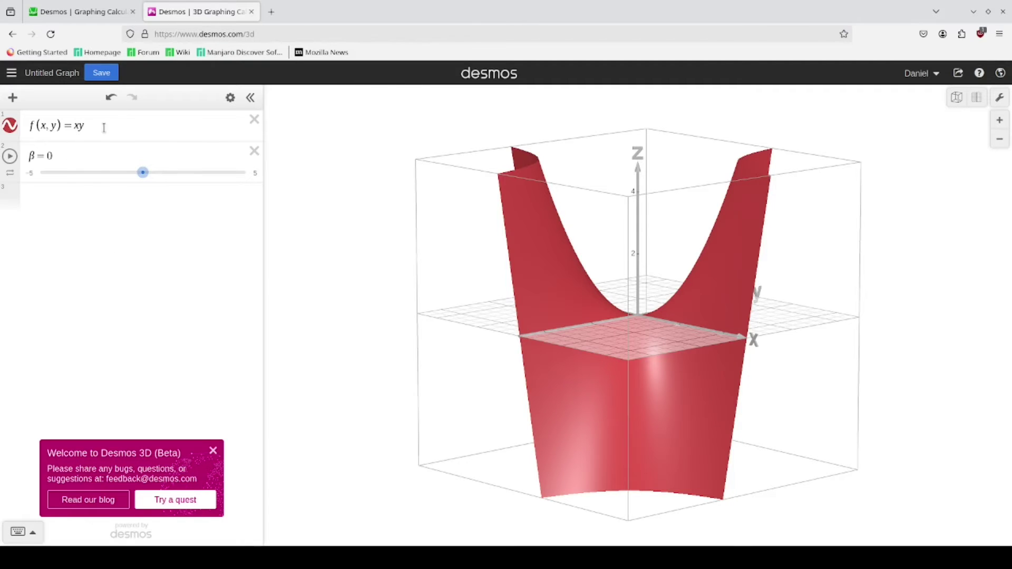
Orbit the xy saddle surface, check it from the top view, then hide f(x,y)=xy.
double_click(79, 125)
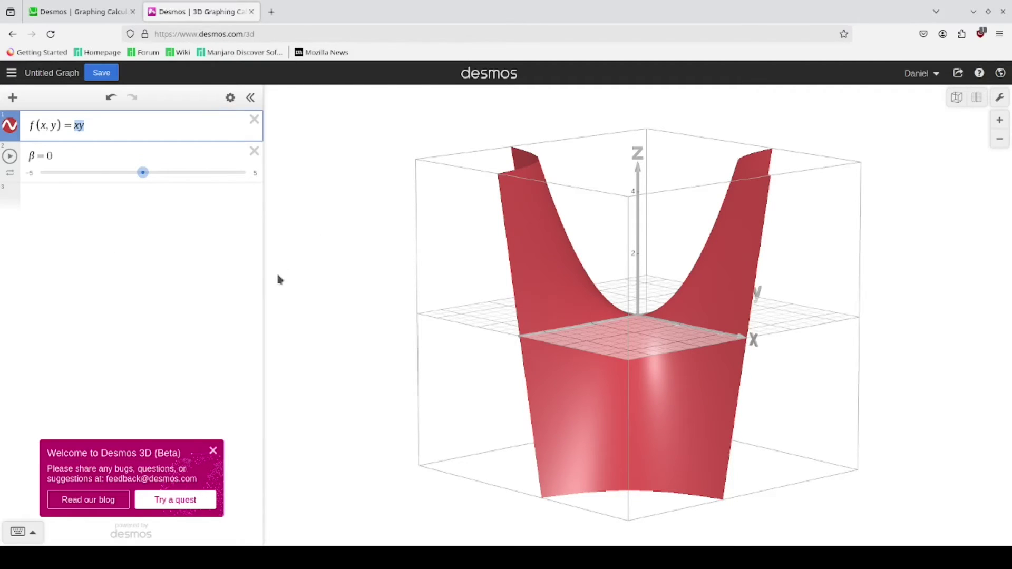
left_click_drag(461, 392, 720, 368)
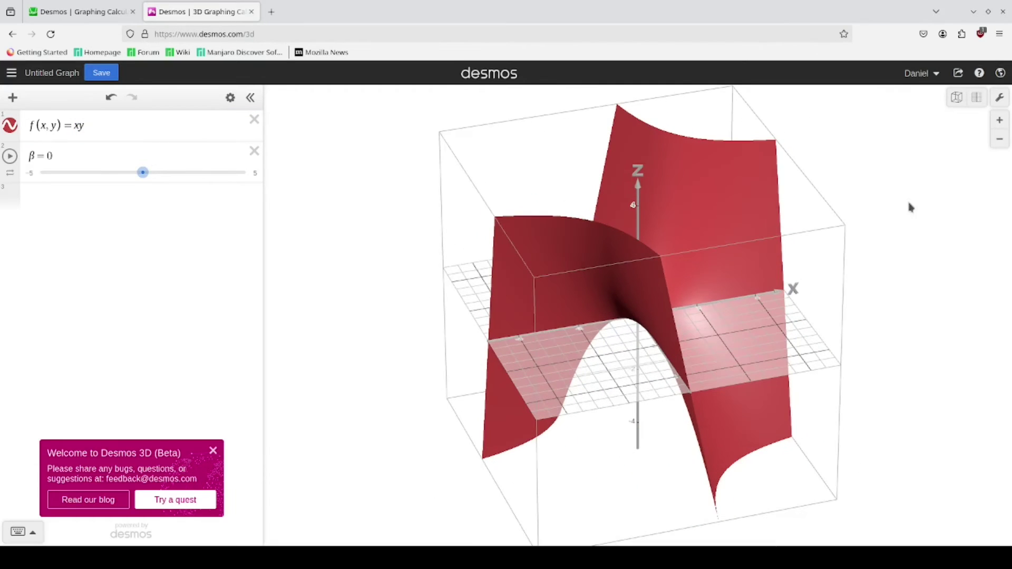
left_click(977, 97)
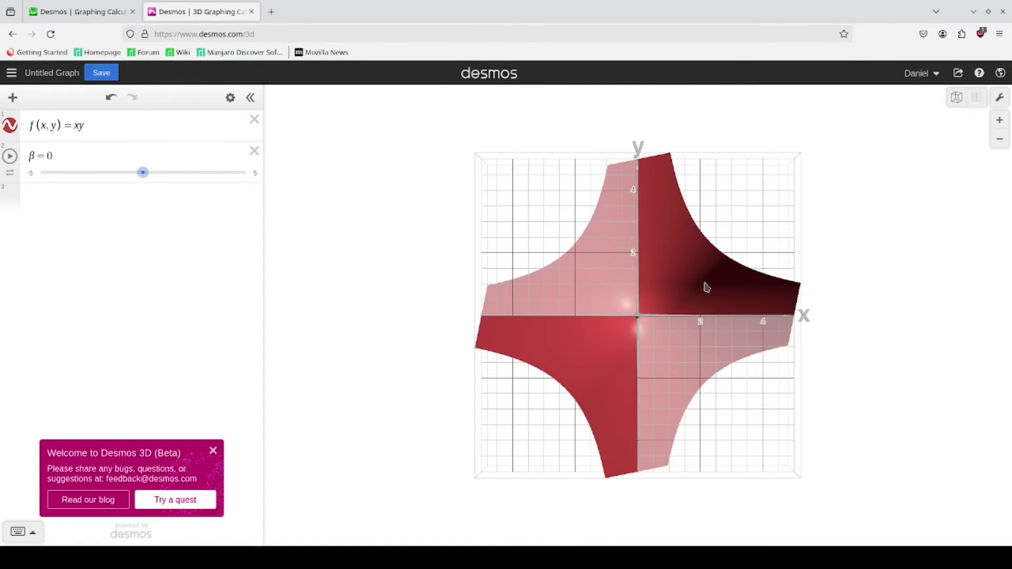
left_click_drag(663, 343, 599, 188)
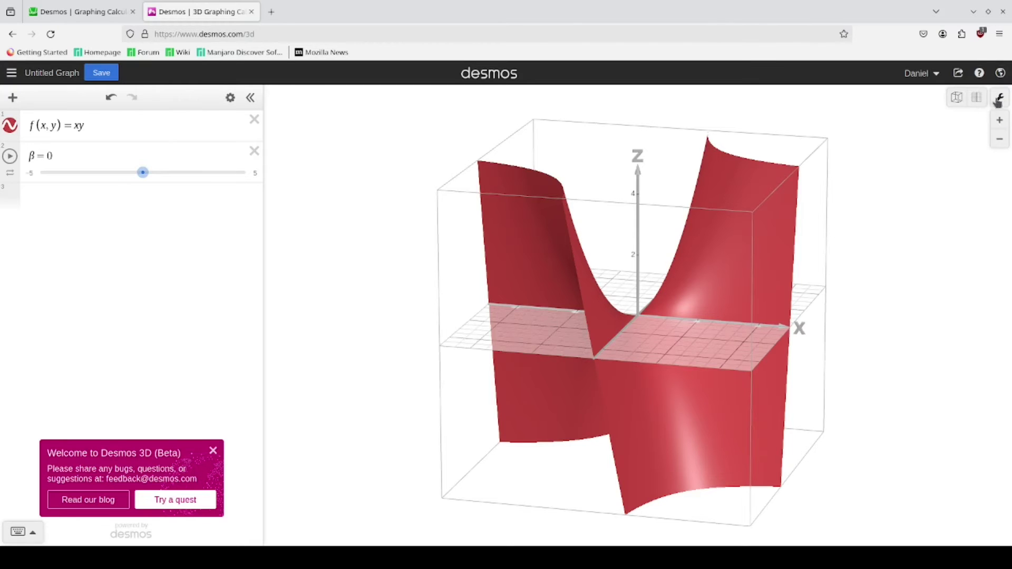
left_click(978, 99)
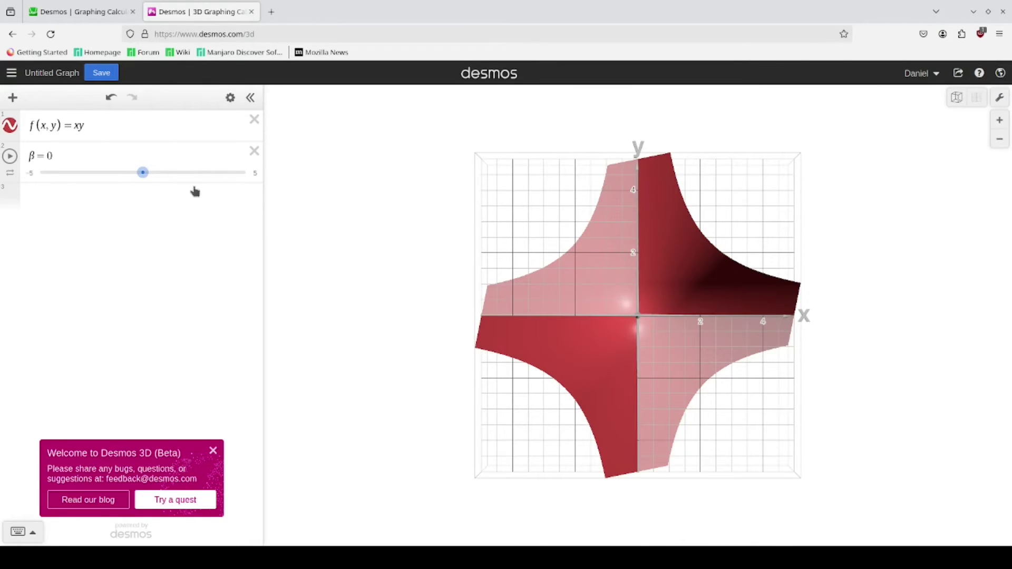
left_click(10, 125)
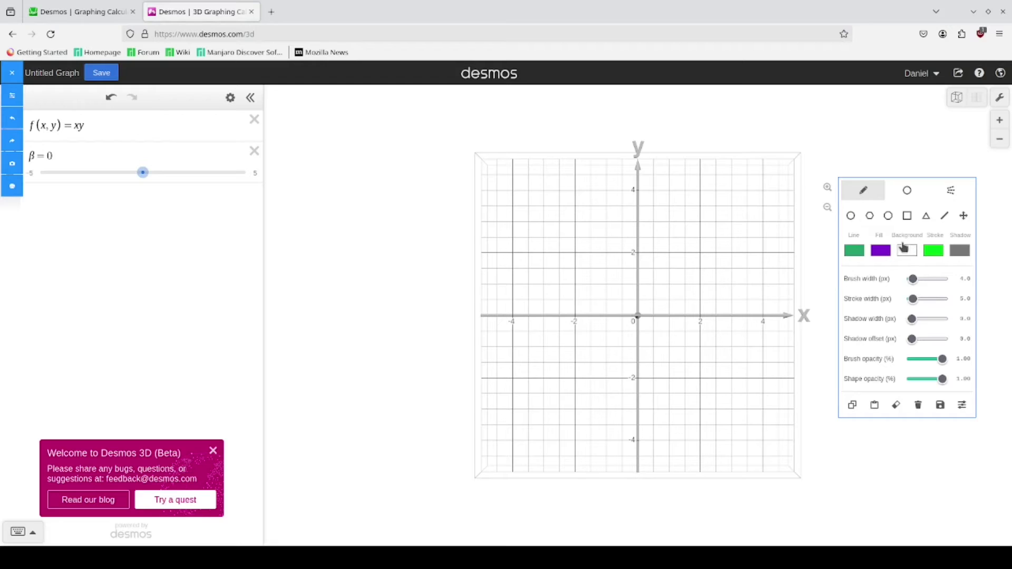
Sketch a green line from the origin and a freehand rotation arrow, then close and clear the overlay.
left_click(946, 218)
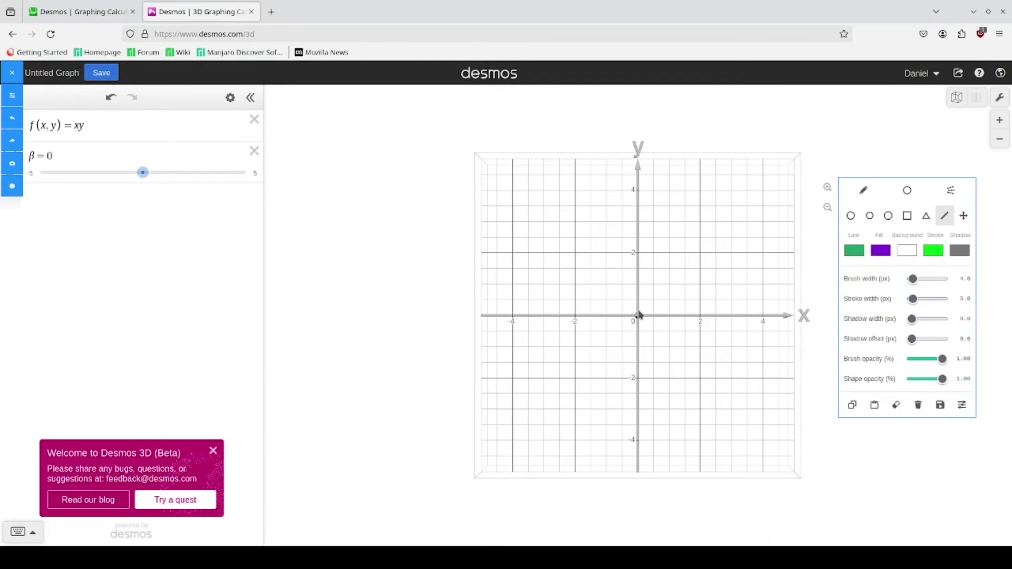
mouse_move(638, 315)
left_mouse_down()
mouse_move(752, 196)
mouse_move(764, 242)
left_mouse_up()
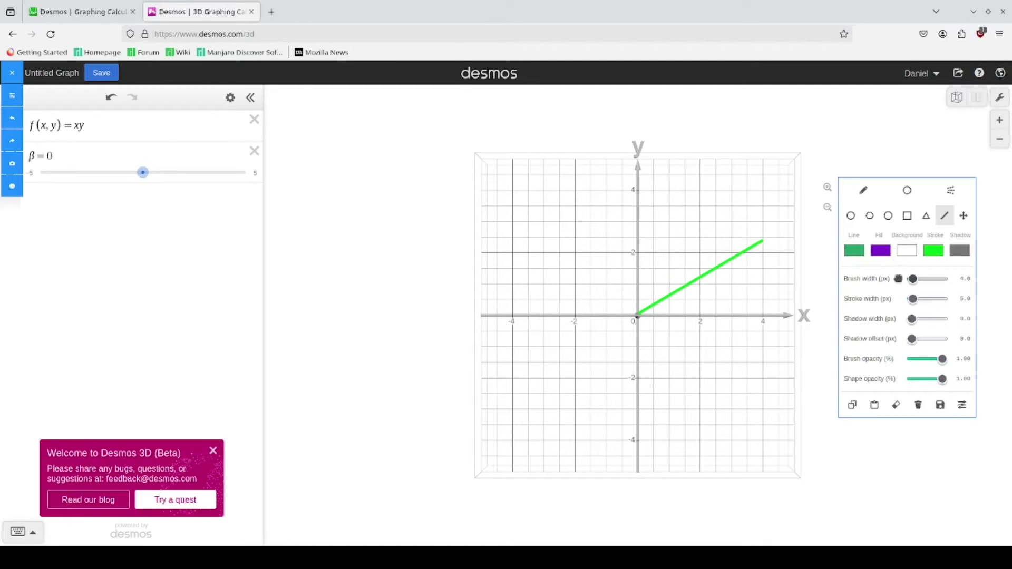
left_click(863, 190)
left_click_drag(693, 263, 704, 258)
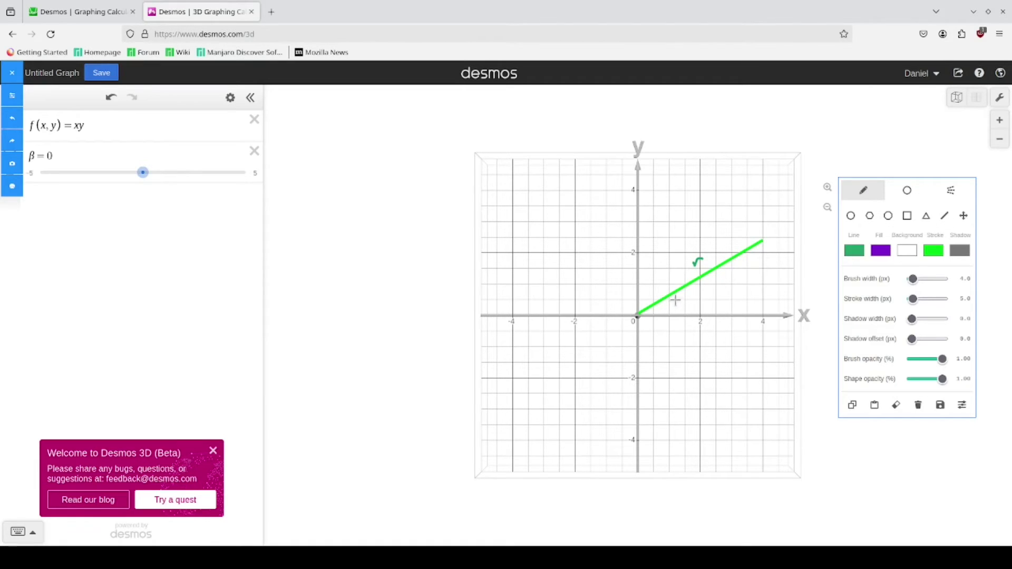
mouse_move(674, 297)
left_mouse_down()
mouse_move(682, 310)
mouse_move(701, 293)
mouse_move(692, 302)
mouse_move(707, 304)
left_mouse_up()
left_click(12, 73)
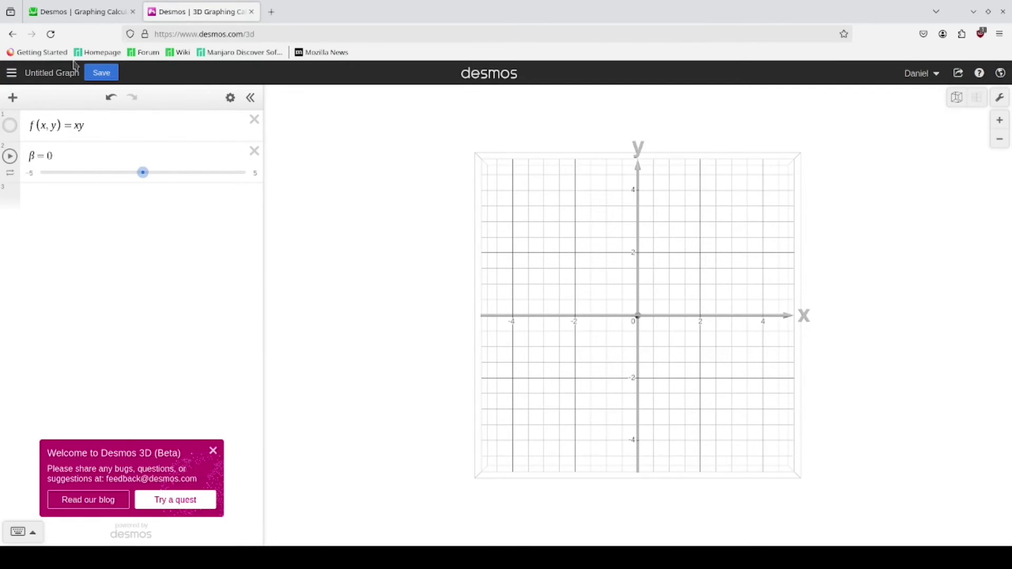
Copy x′ = x cos(β) − y sin(β) from the 2D graph into the top 3D row.
left_click(81, 19)
left_click(155, 124)
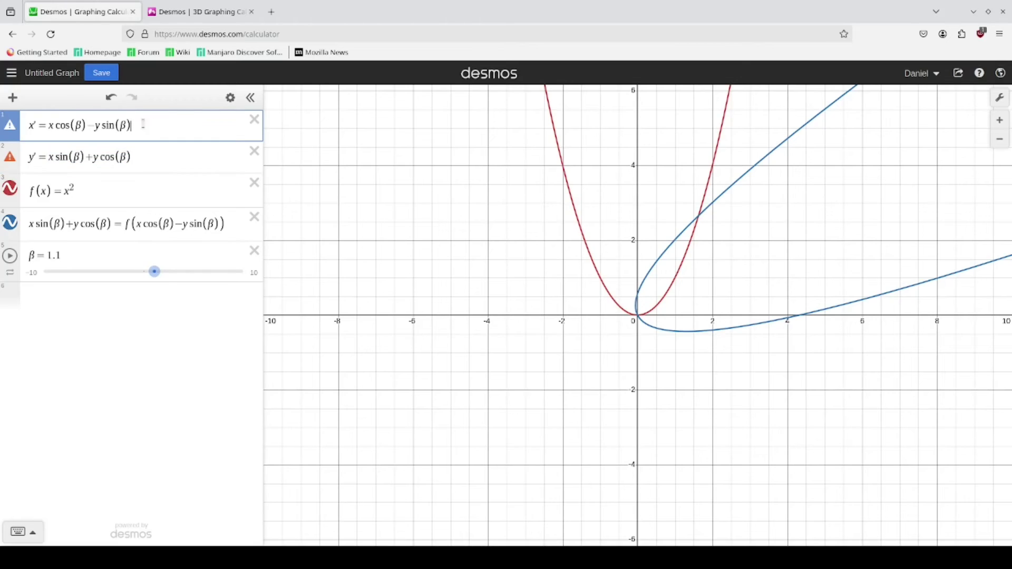
left_click_drag(155, 123, 11, 127)
key("ctrl+c")
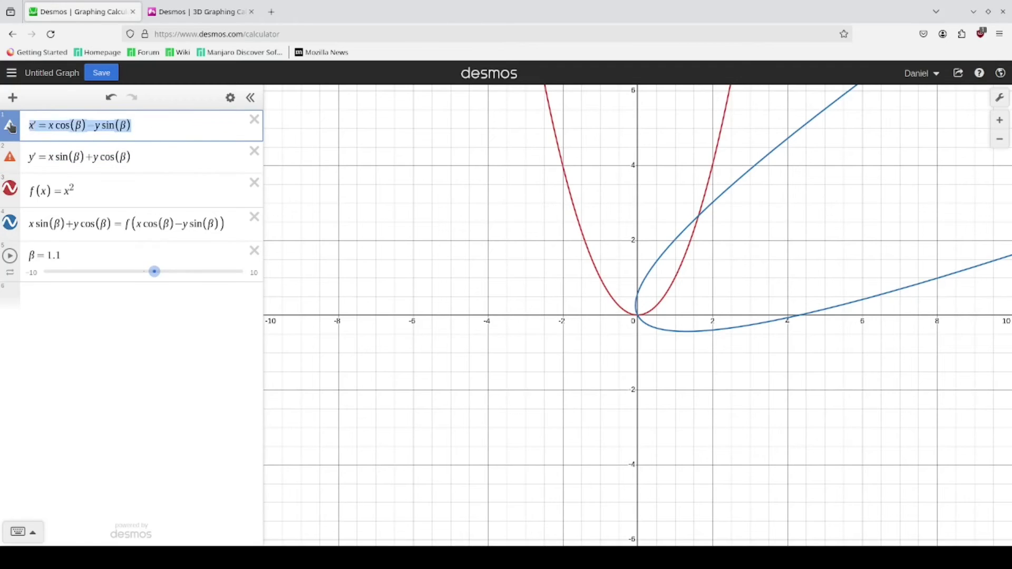
left_click(196, 12)
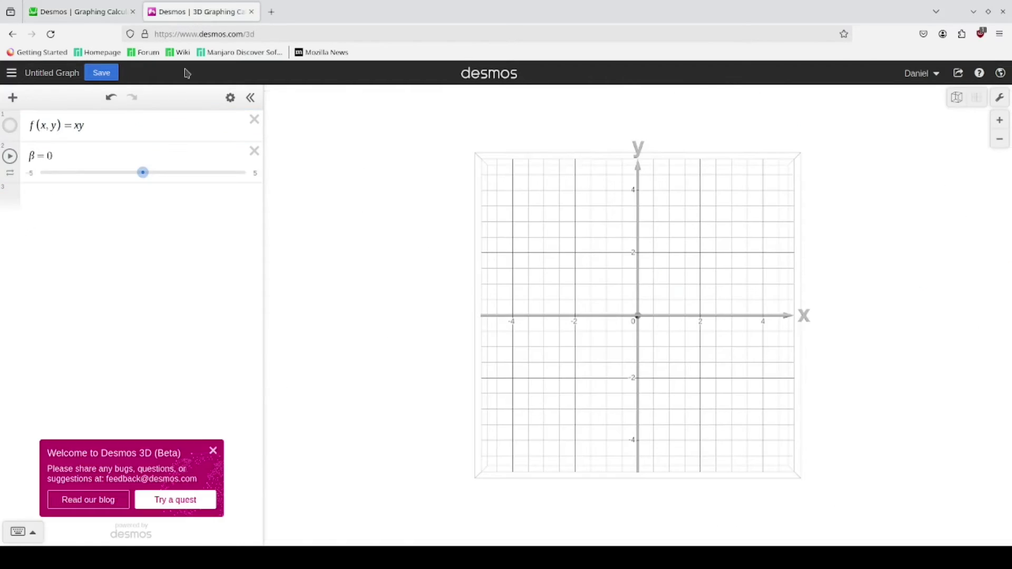
left_click(120, 195)
key("ctrl+v")
left_click_drag(12, 195, 74, 47)
Copy y′ = x sin(β) + y cos(β) from the 2D graph into the second row.
left_click(79, 11)
left_click_drag(132, 158, 45, 159)
key("ctrl+c")
left_click(195, 12)
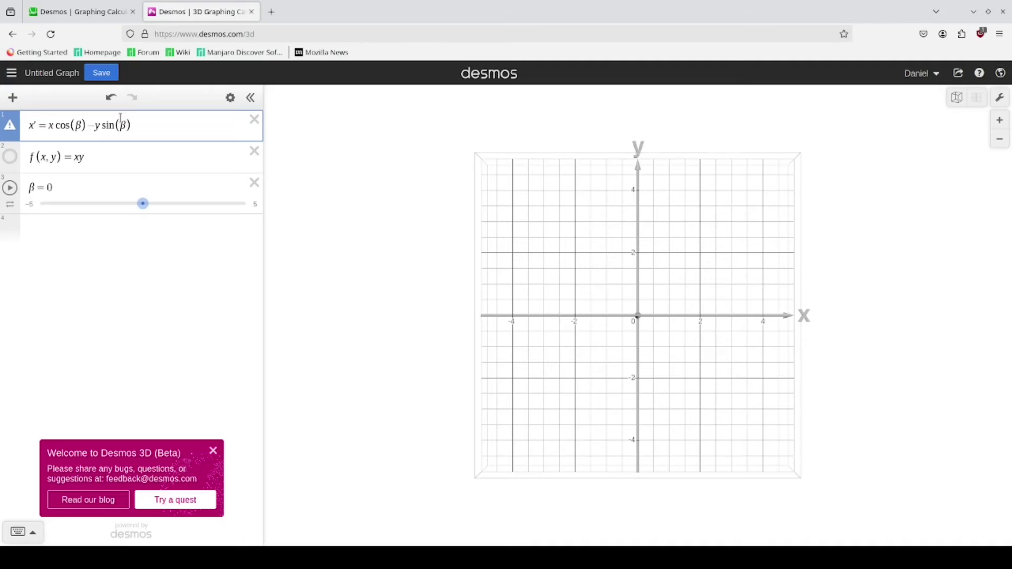
key("Return")
key("ctrl+v")
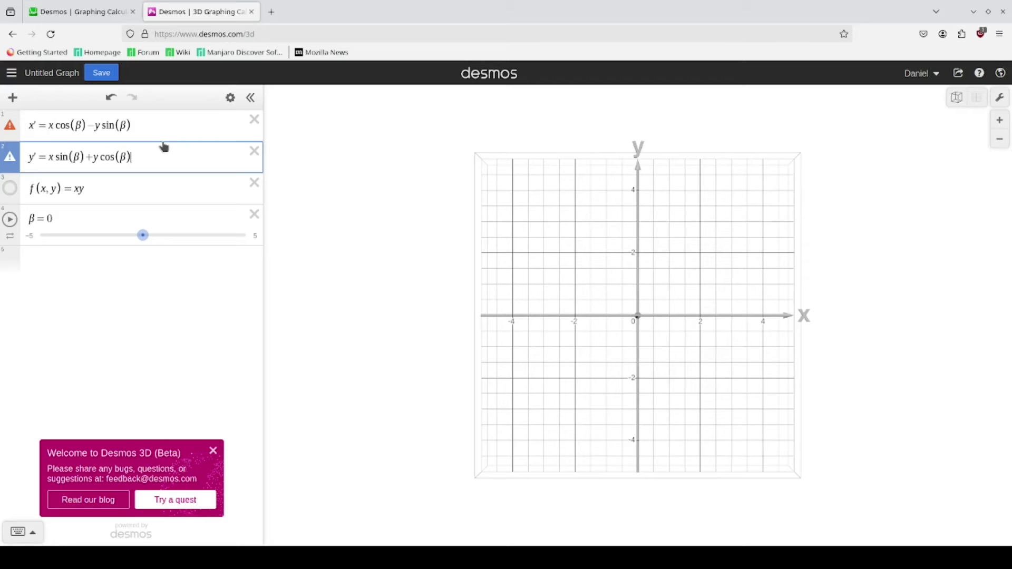
left_click_drag(857, 384, 726, 193)
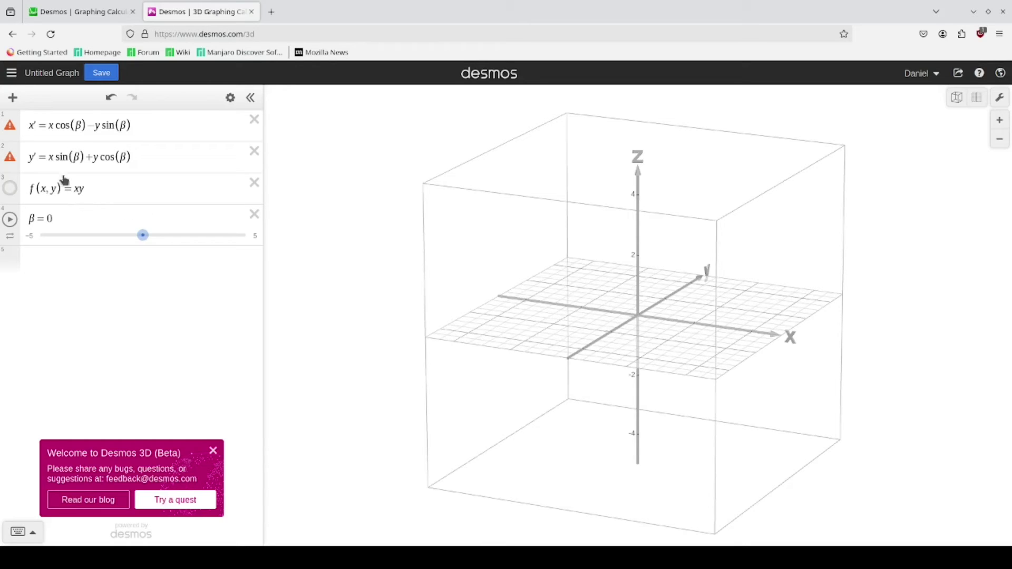
Enter f(x cos(β) − y sin(β), x sin(β) + y cos(β)) in a new row below β, pasting the rotation formulas.
left_click(45, 191)
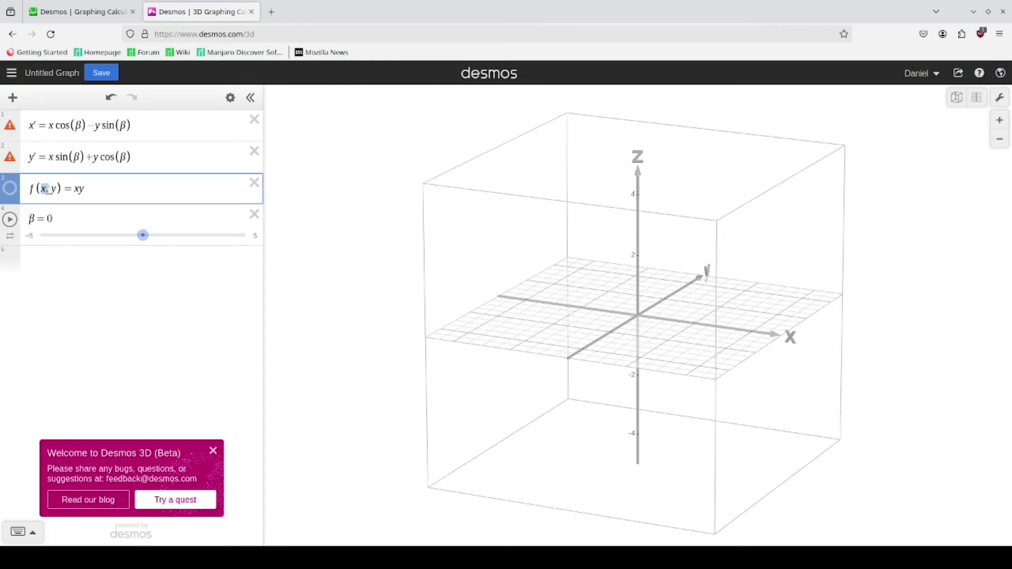
double_click(54, 189)
left_click(103, 219)
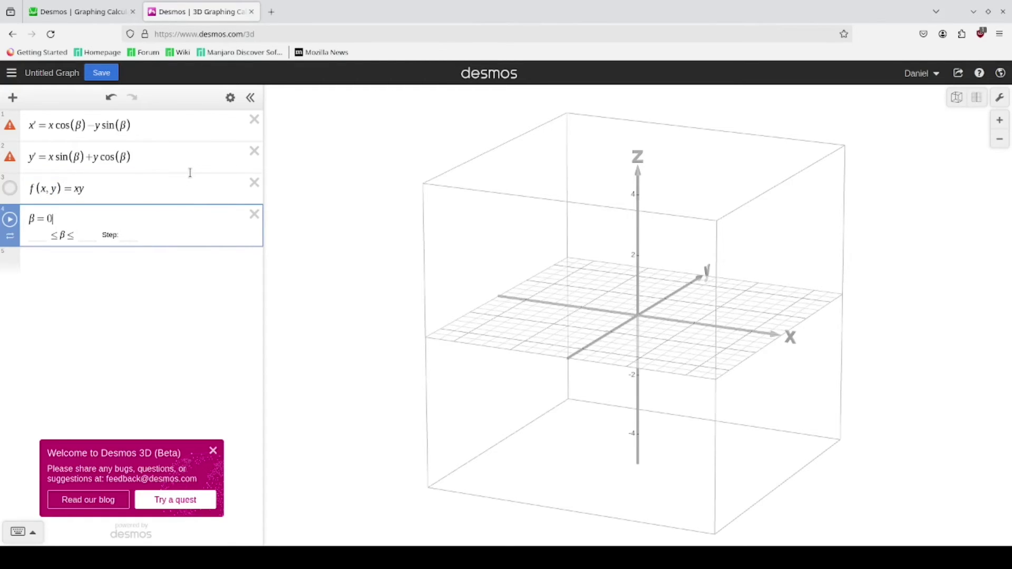
key("Return")
type("f(x,")
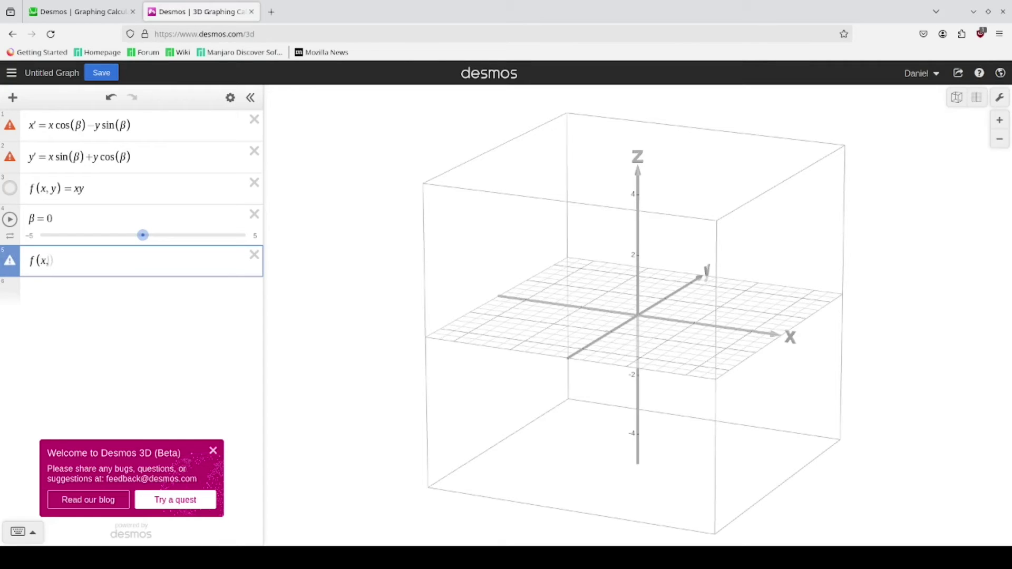
key("BackSpace")
left_click_drag(131, 125, 50, 131)
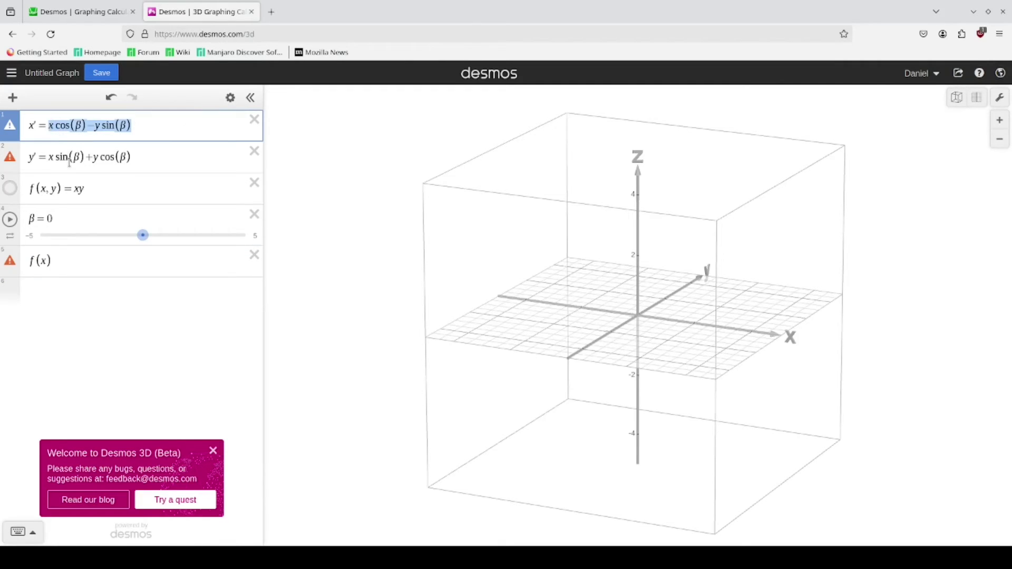
double_click(43, 261)
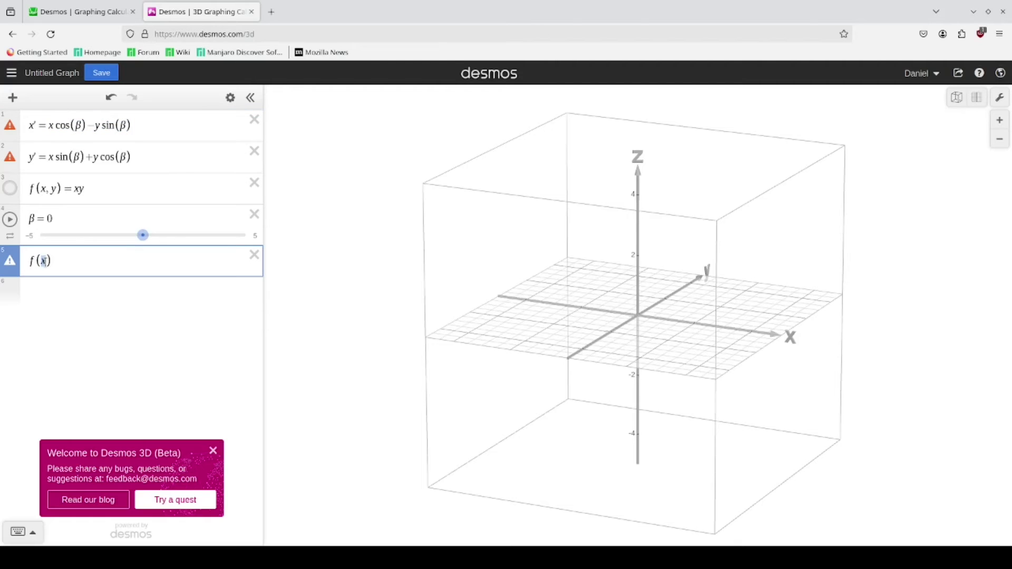
key("ctrl+v")
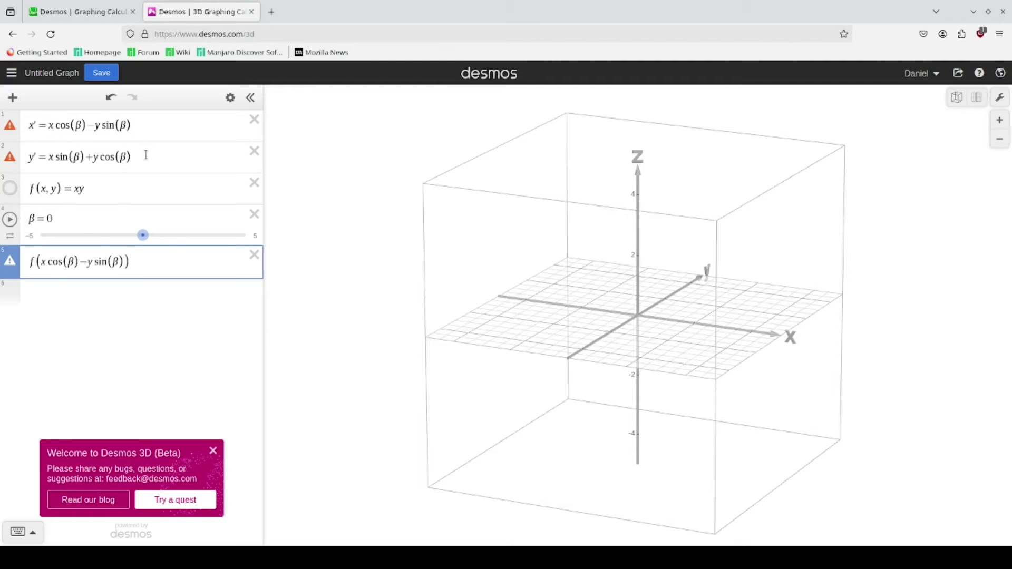
left_click_drag(136, 156, 48, 158)
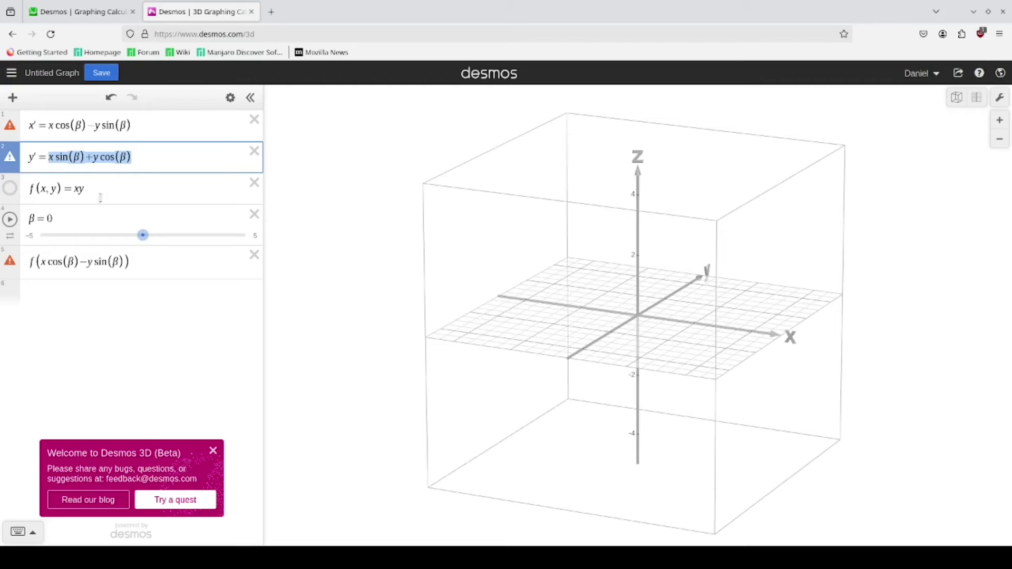
left_click(124, 262)
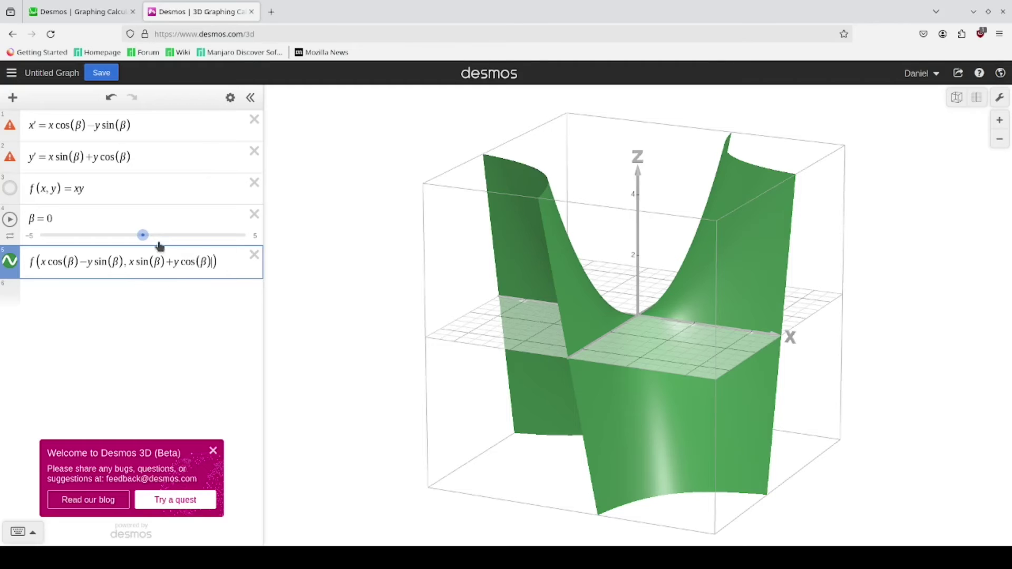
Lower β to −0.4 to turn the surface, and orbit to a front view.
mouse_move(142, 236)
left_mouse_down()
mouse_move(131, 236)
mouse_move(154, 238)
mouse_move(134, 236)
left_mouse_up()
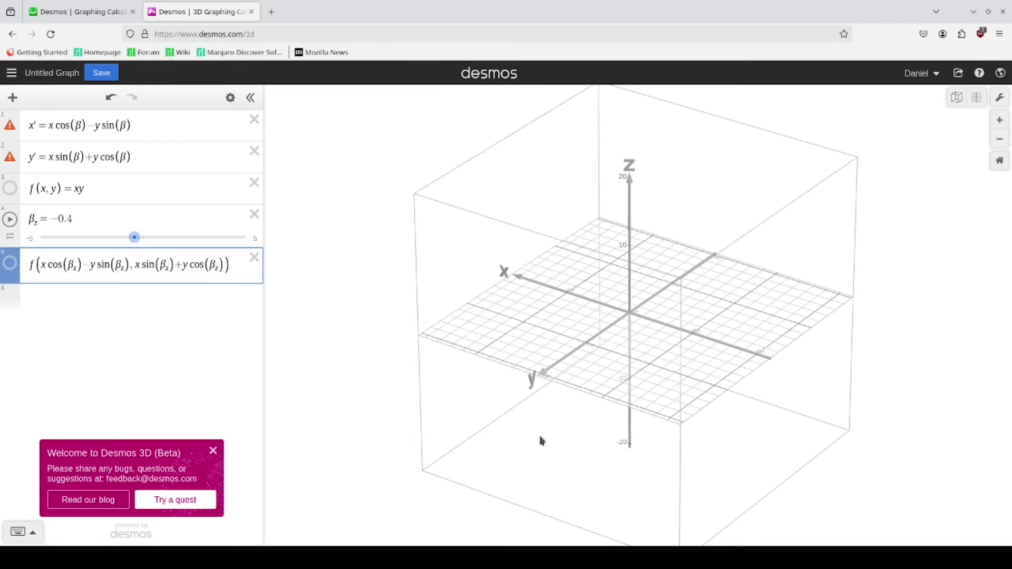
left_click_drag(541, 440, 688, 355)
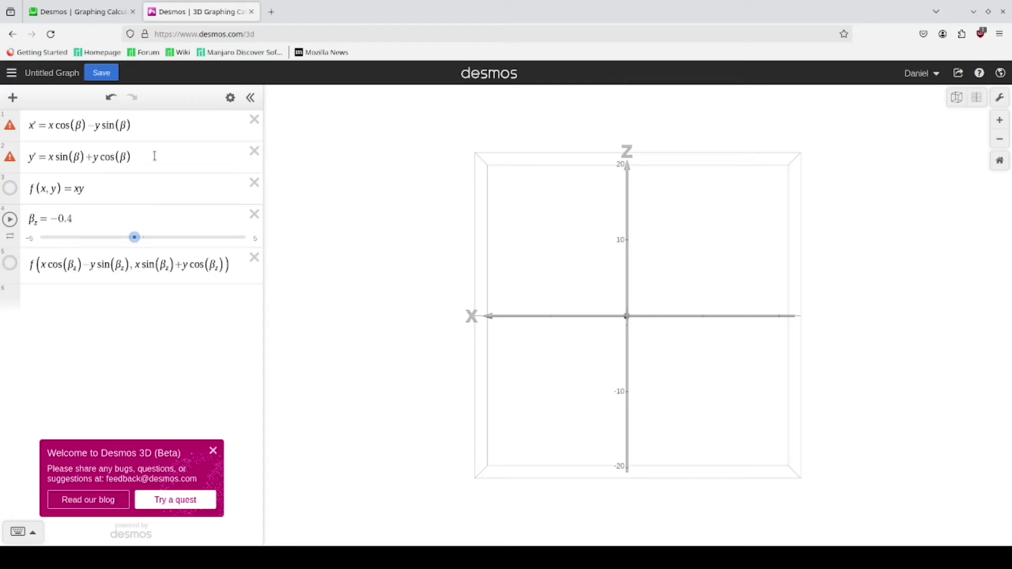
Start a new row x sin(β) + z cos(β) and add a β slider above the formulas.
left_click_drag(153, 161, 50, 160)
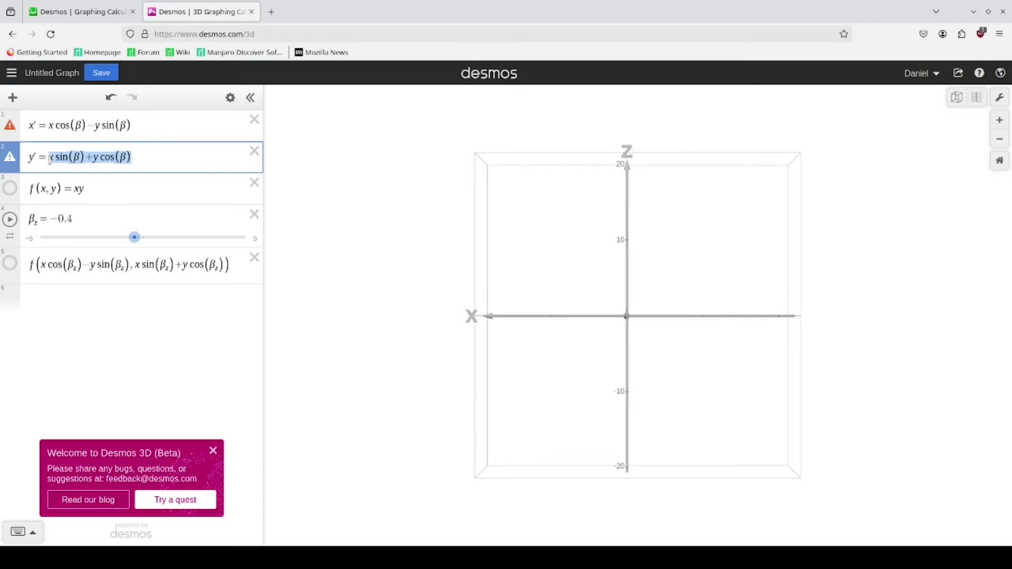
left_click(120, 265)
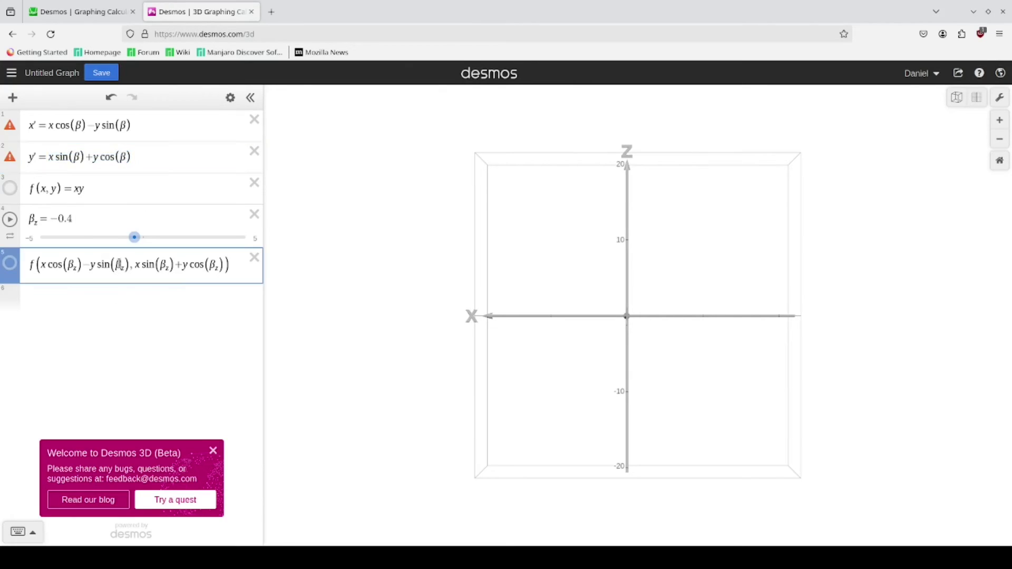
key("Return")
key("ctrl+v")
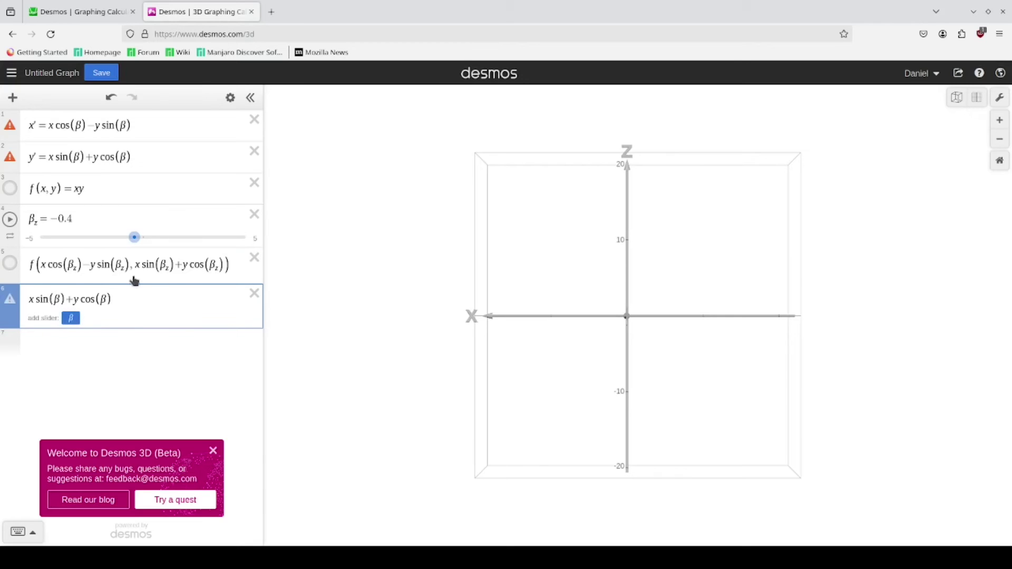
double_click(74, 300)
type("z")
left_click(138, 299)
left_click(70, 318)
left_click_drag(5, 329, 4, 262)
left_click(151, 341)
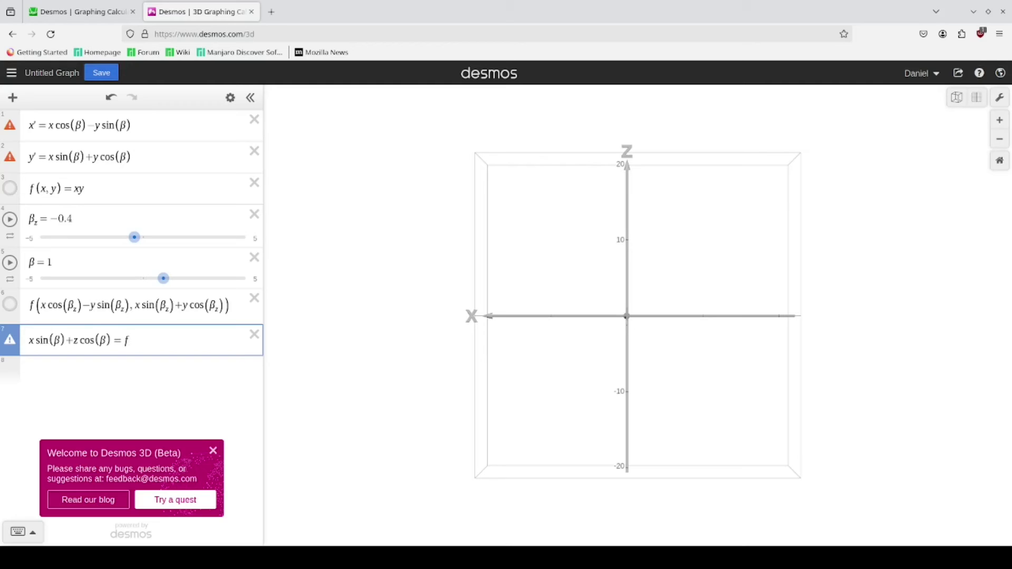
Complete the equation as = f(x cos(β) − z sin(β), y) and tilt to view the purple surface.
type("(")
left_click_drag(142, 126, 48, 125)
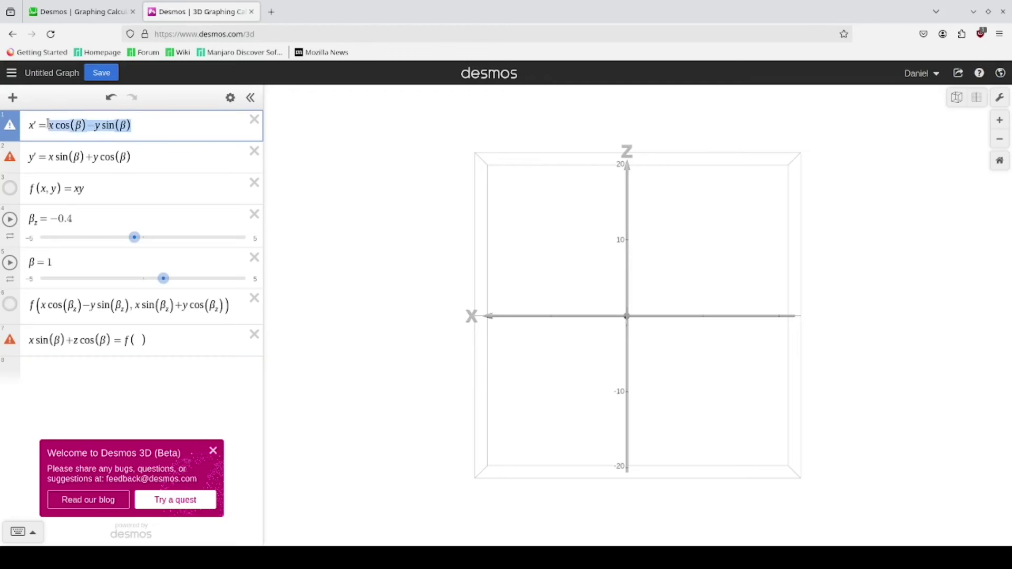
left_click(143, 341)
type("x cos(β)−y sin(β)")
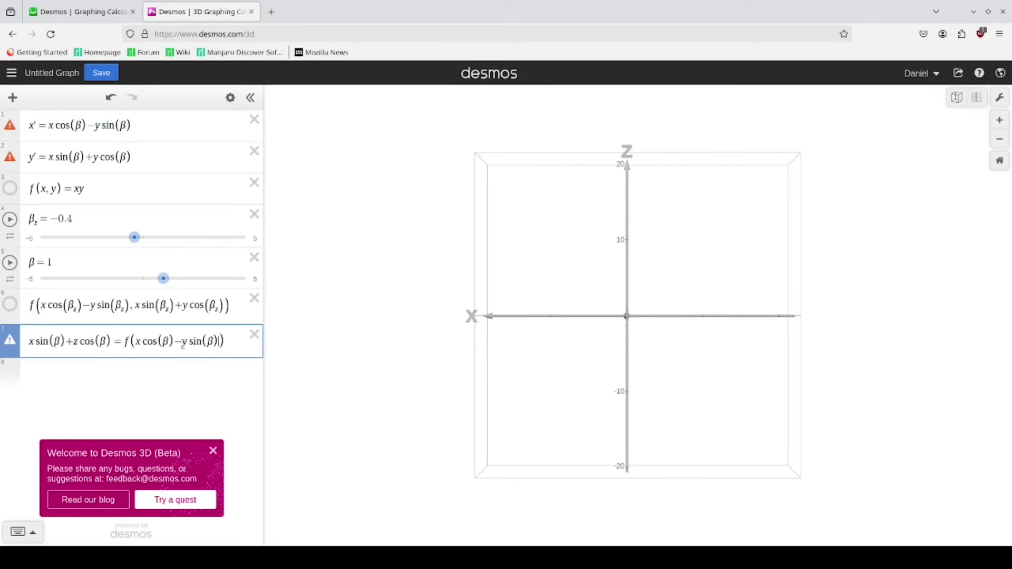
left_click_drag(182, 343, 187, 342)
type("z")
type(", y")
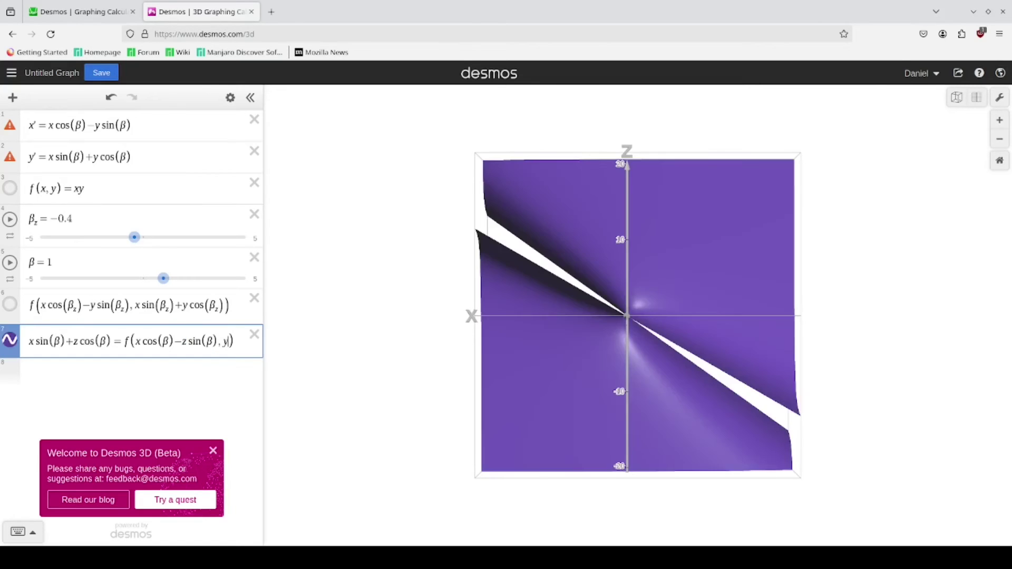
left_click_drag(789, 464, 695, 366)
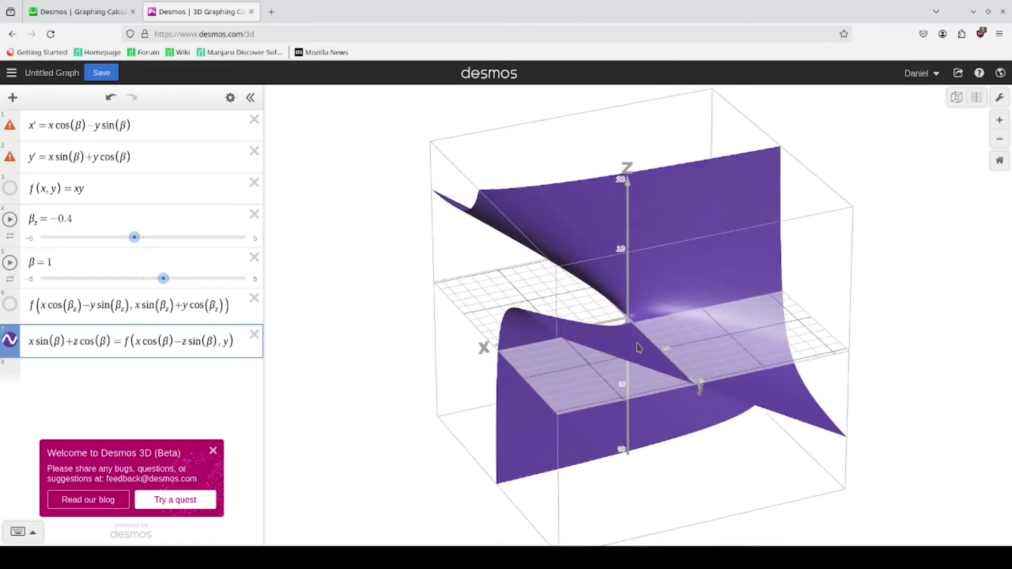
Set β to 0, orbit around the purple surface, then sweep β to −1.1.
left_click(49, 262)
type("0")
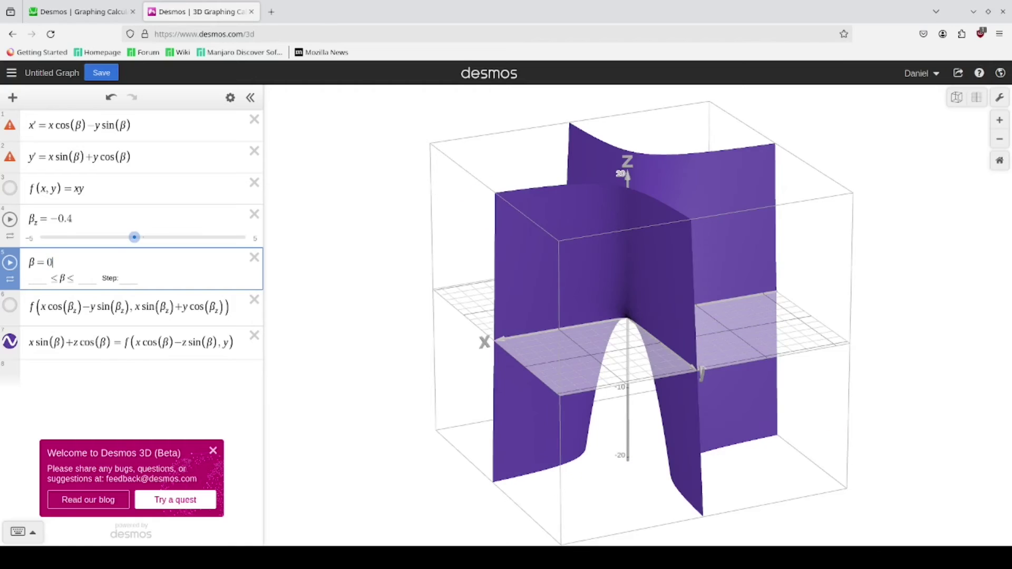
left_click_drag(474, 332, 582, 338)
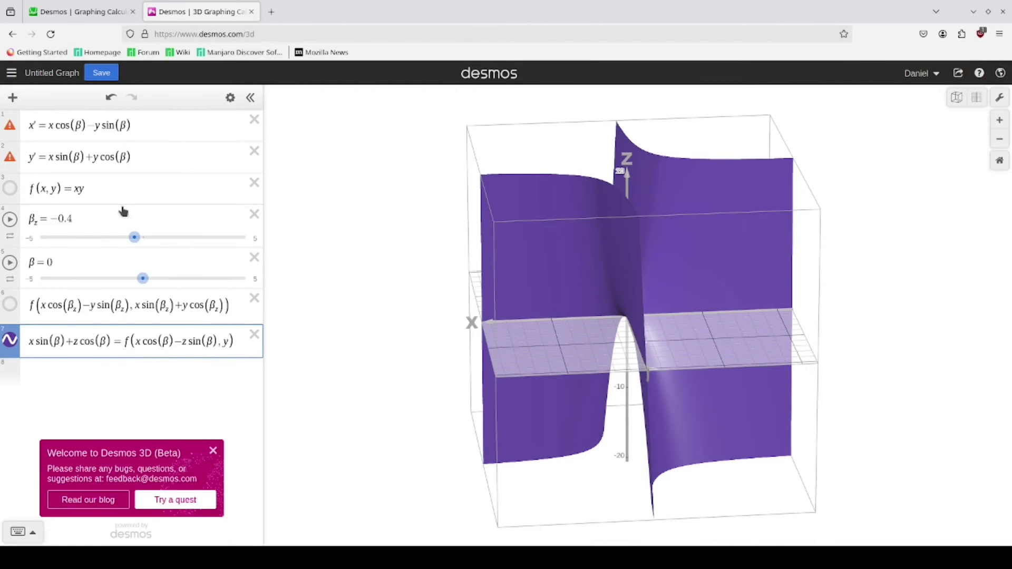
left_click_drag(781, 361, 723, 402)
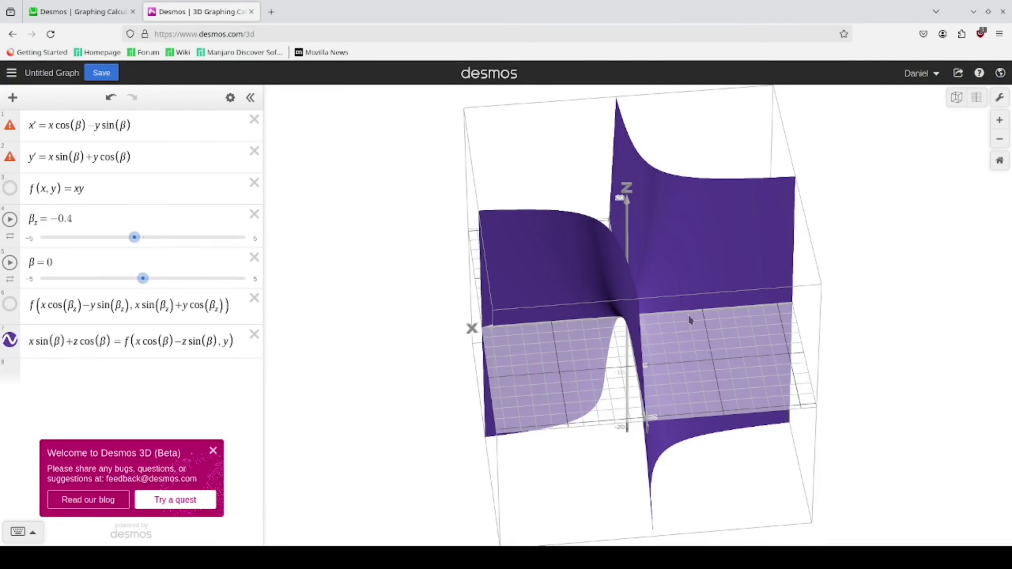
left_click(659, 315)
left_click_drag(659, 315, 651, 365)
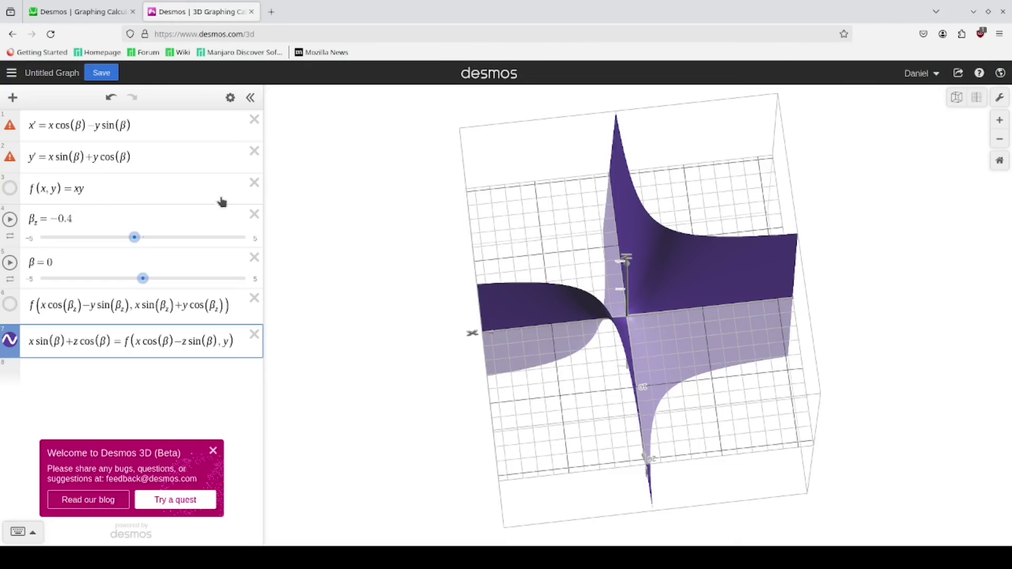
left_click_drag(651, 322, 583, 302)
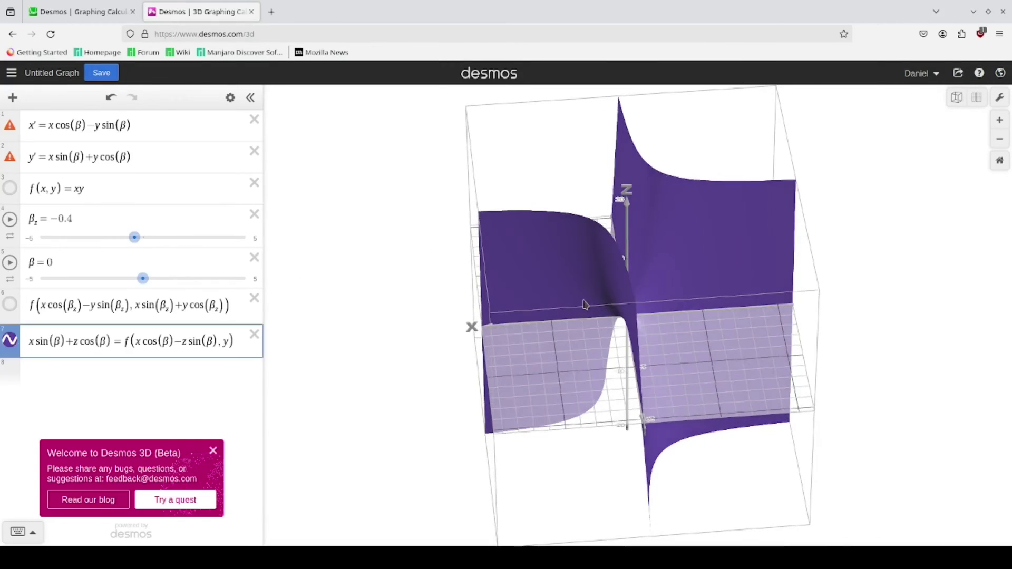
left_click_drag(143, 279, 122, 280)
left_click_drag(91, 191, 72, 191)
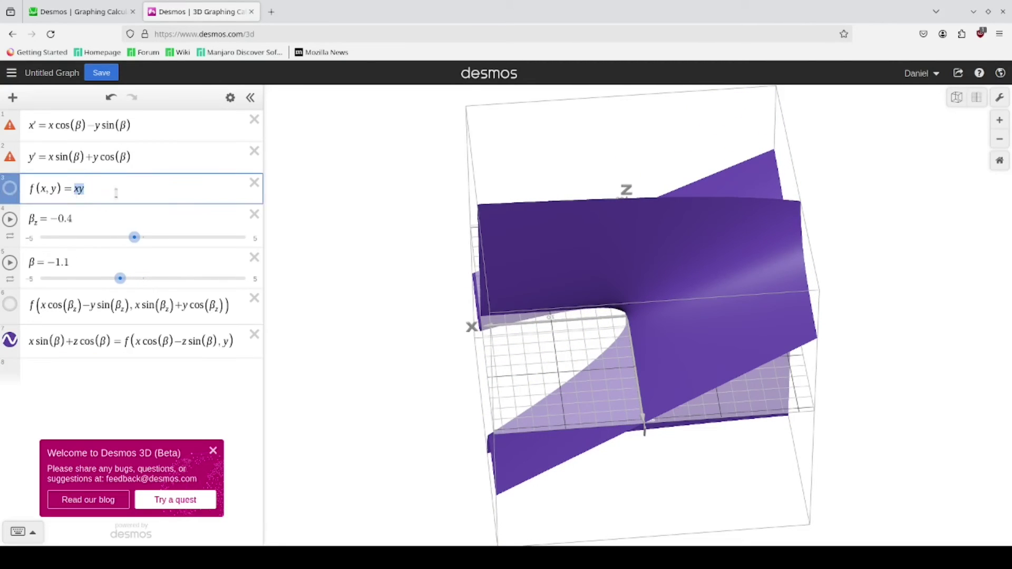
Replace xy with x^2+y^2 in the definition of f.
type("x")
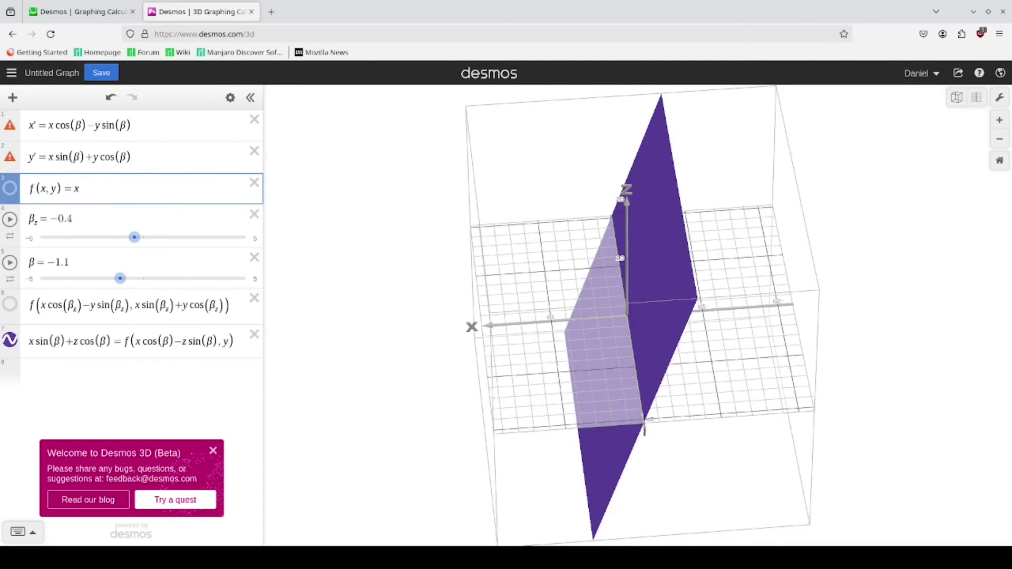
type("^2")
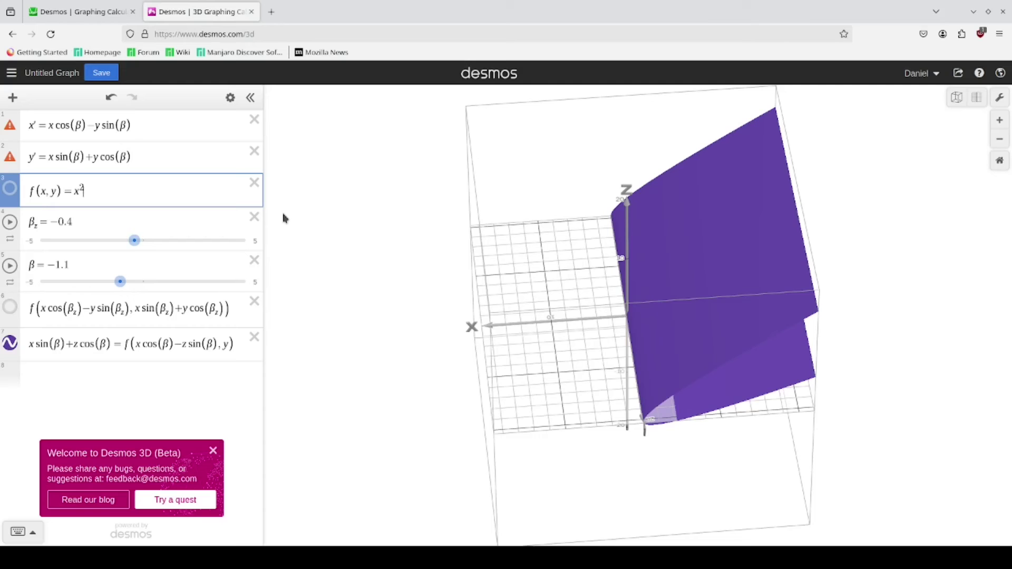
key("BackSpace")
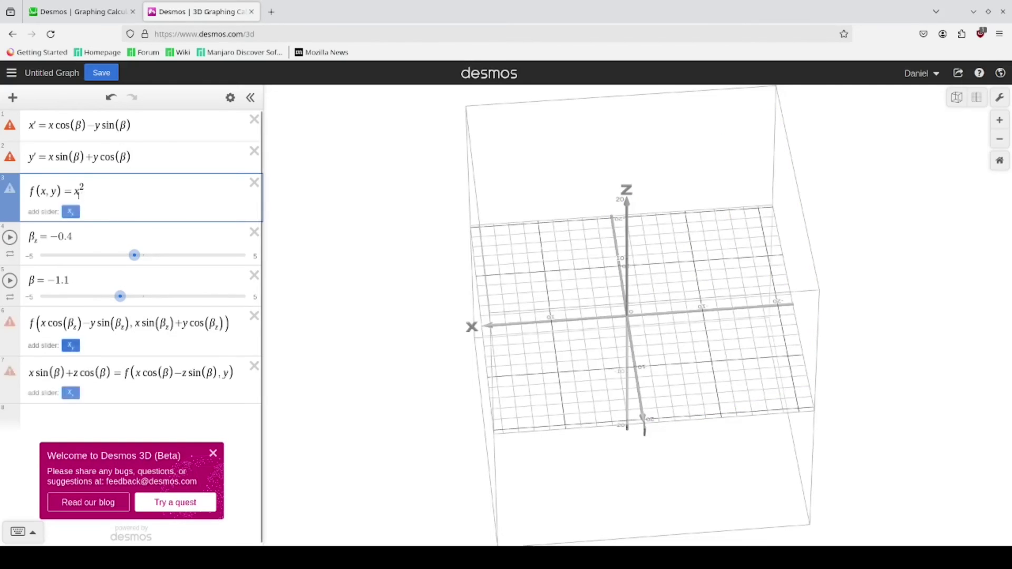
type("2")
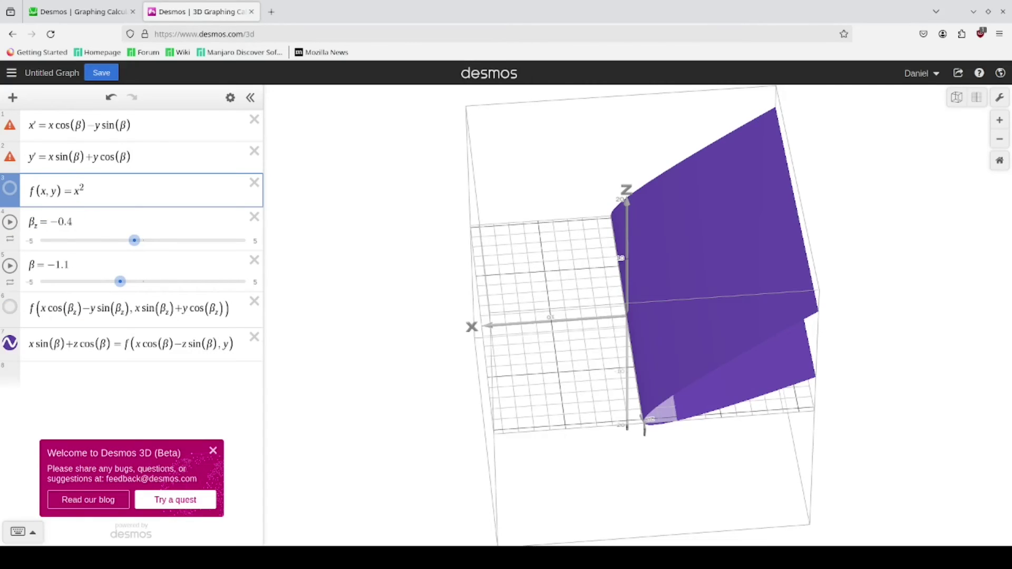
type("+y^2")
left_click_drag(590, 240, 610, 219)
Sweep β to −1.6 and rename that angle β_y.
left_click_drag(111, 283, 79, 283)
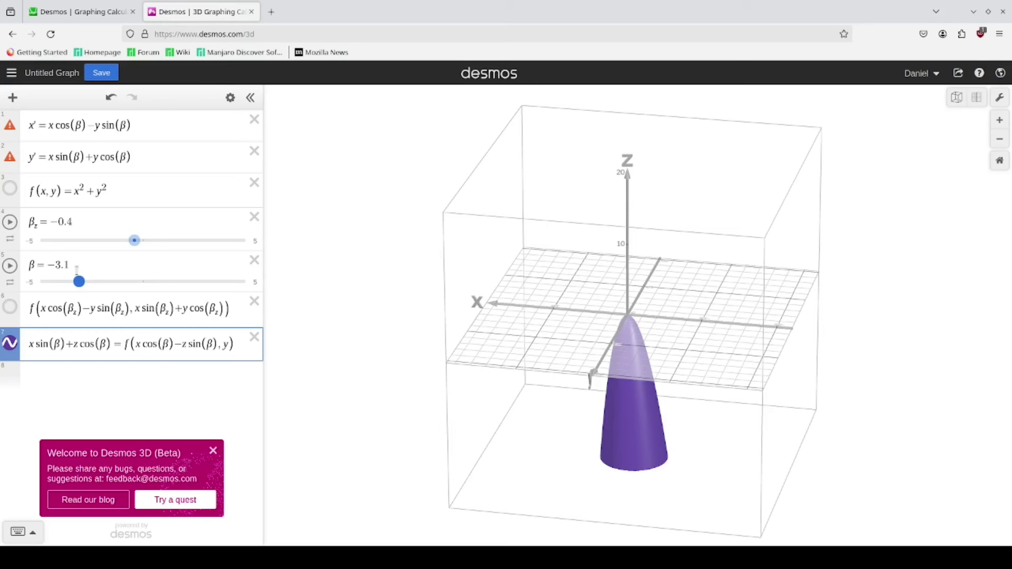
left_click_drag(79, 281, 109, 282)
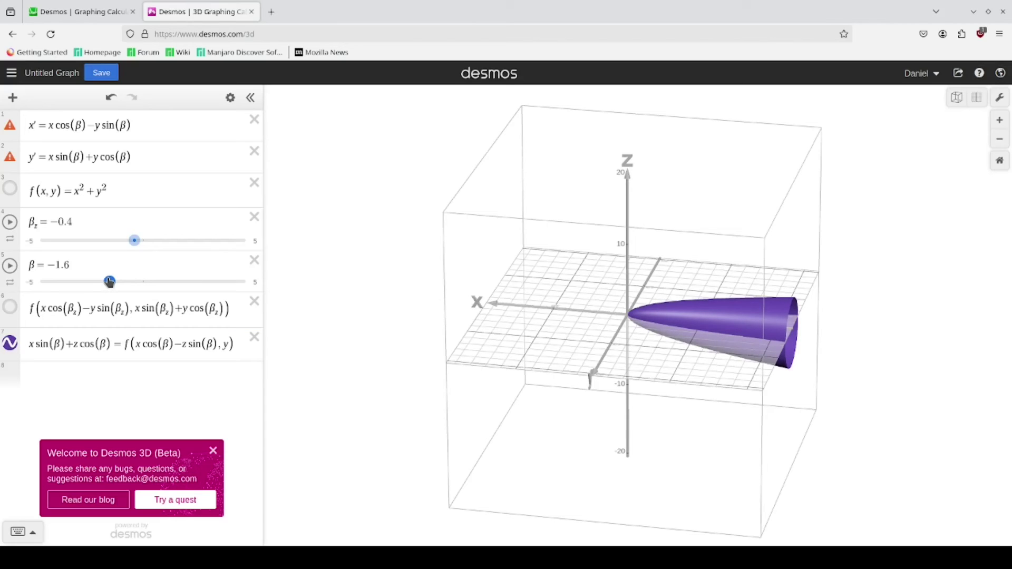
left_click(39, 265)
type("_")
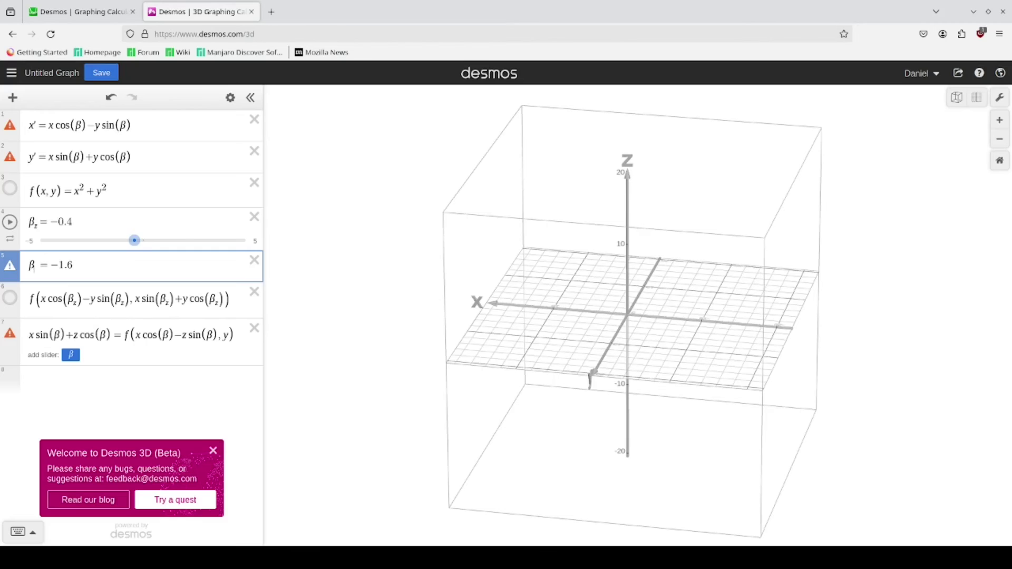
type("y")
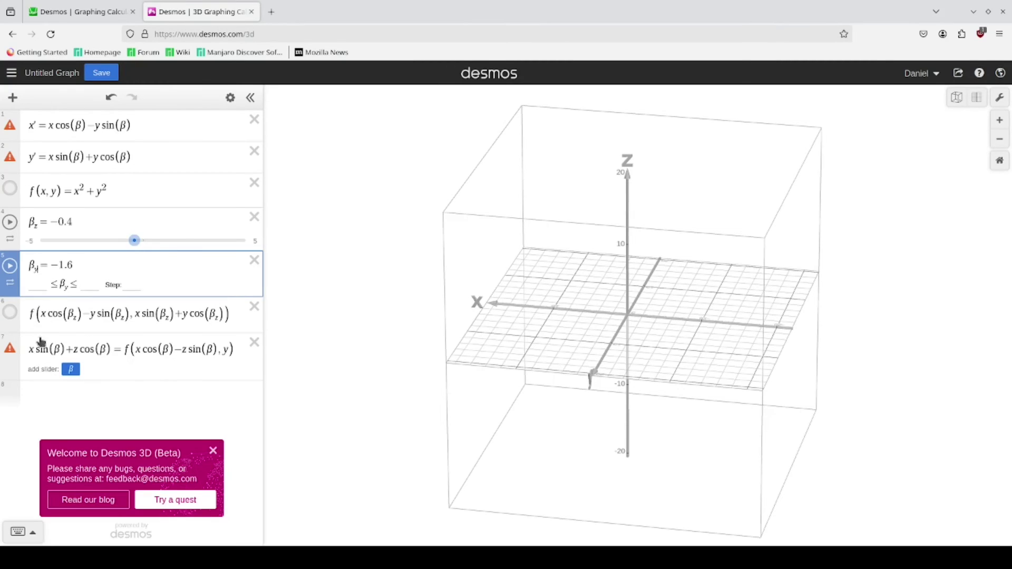
Change every β in the y-rotation equation to β_y, hide it, and add an empty row.
left_click(55, 352)
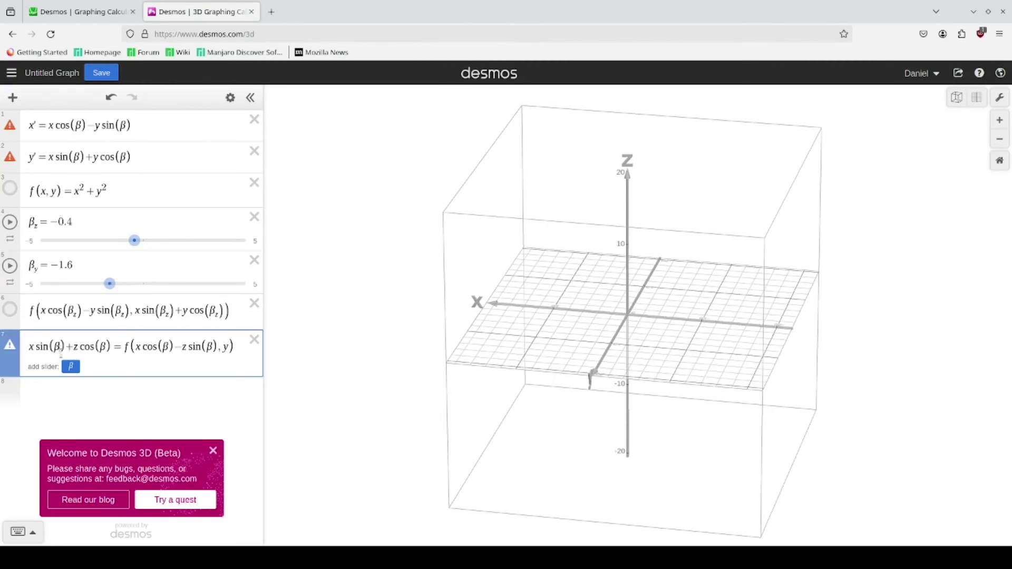
type("_y")
left_click(168, 349)
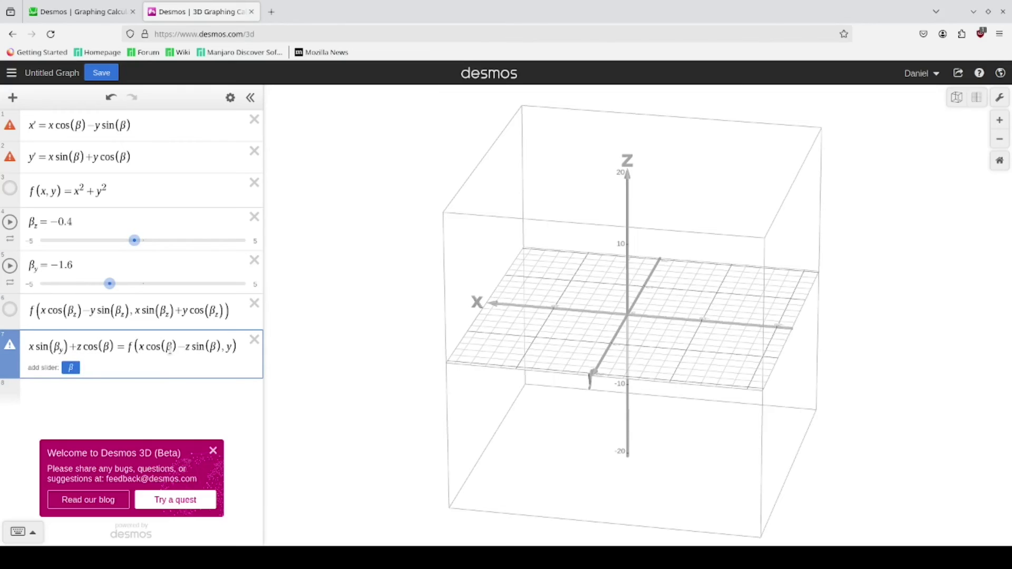
type("_y")
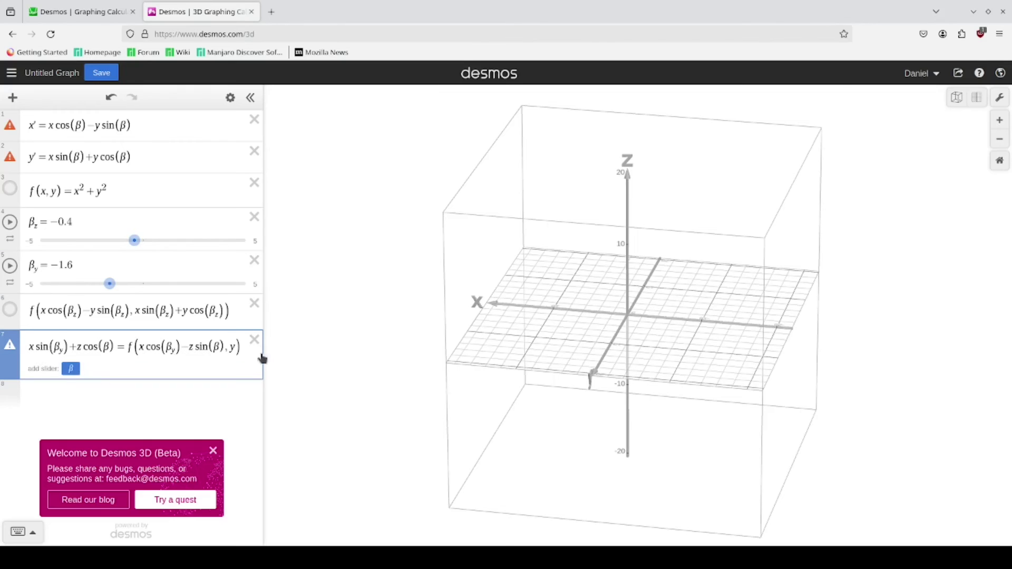
left_click(215, 349)
type("_y")
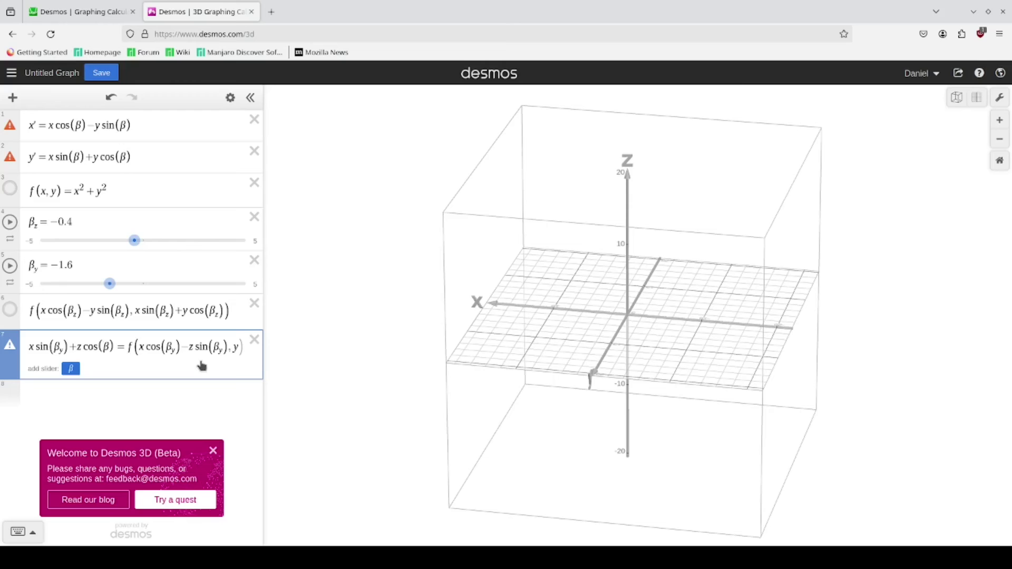
type("_y")
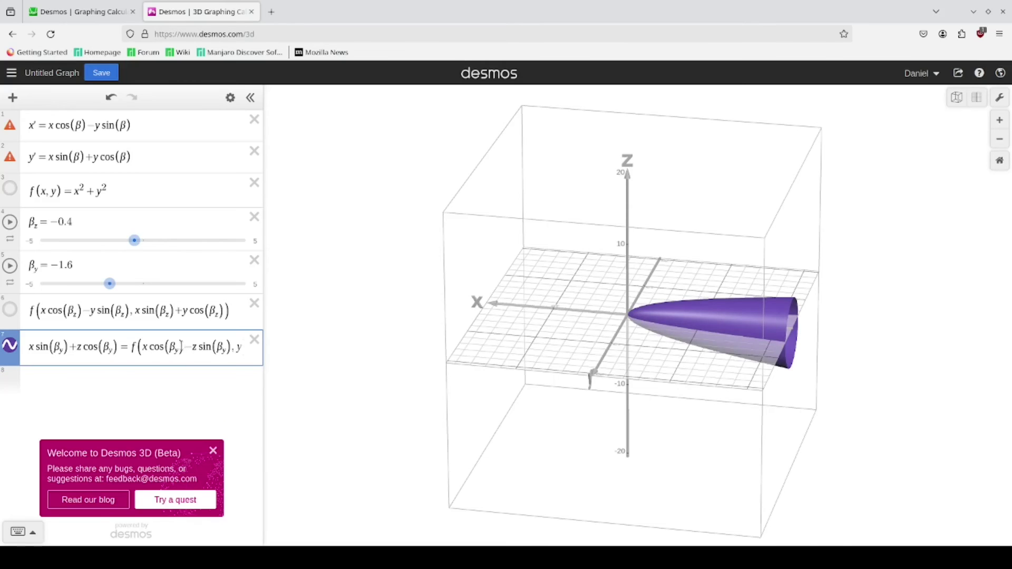
left_click(10, 346)
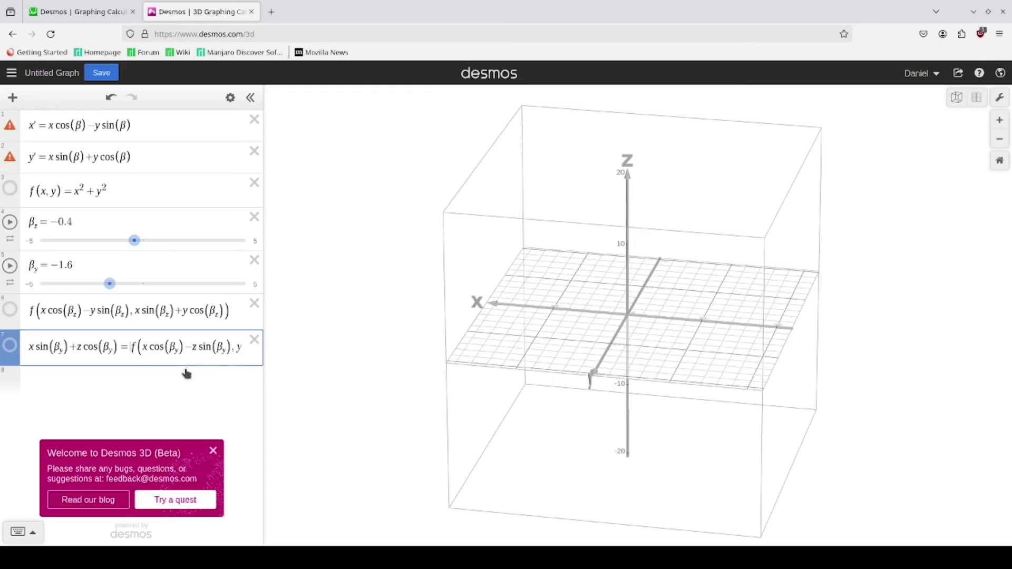
key("Return")
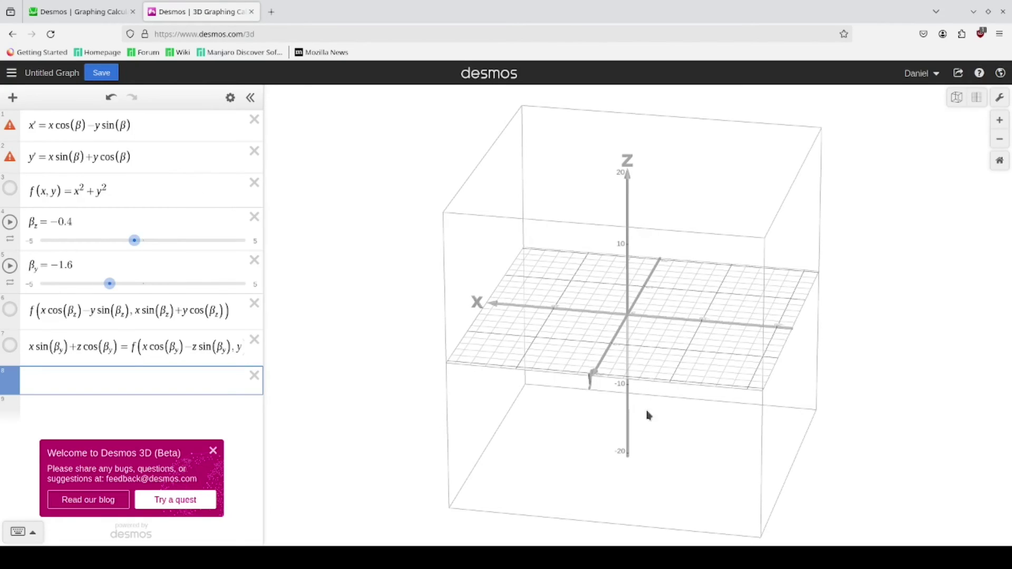
Orbit to a flat side view and copy x sin(β) + y cos(β) for empty row 8.
left_click(436, 375)
left_click_drag(437, 374, 859, 312)
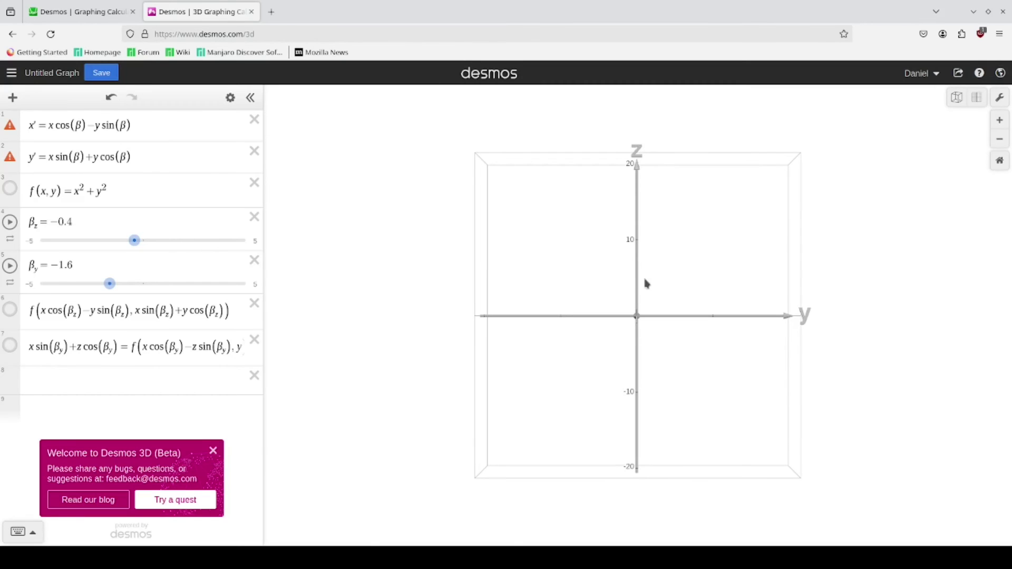
left_click_drag(158, 129, 52, 126)
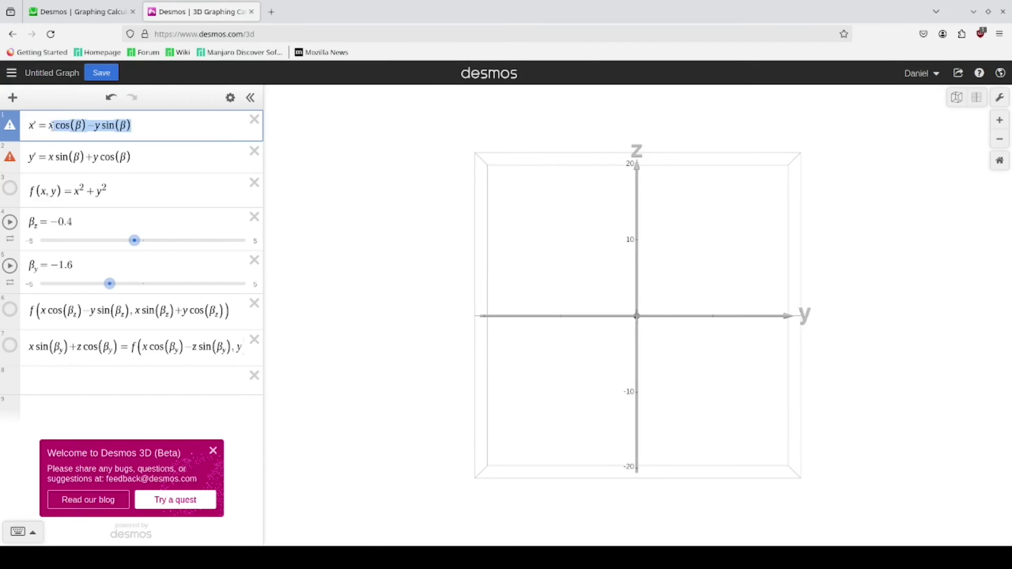
left_click_drag(150, 157, 48, 157)
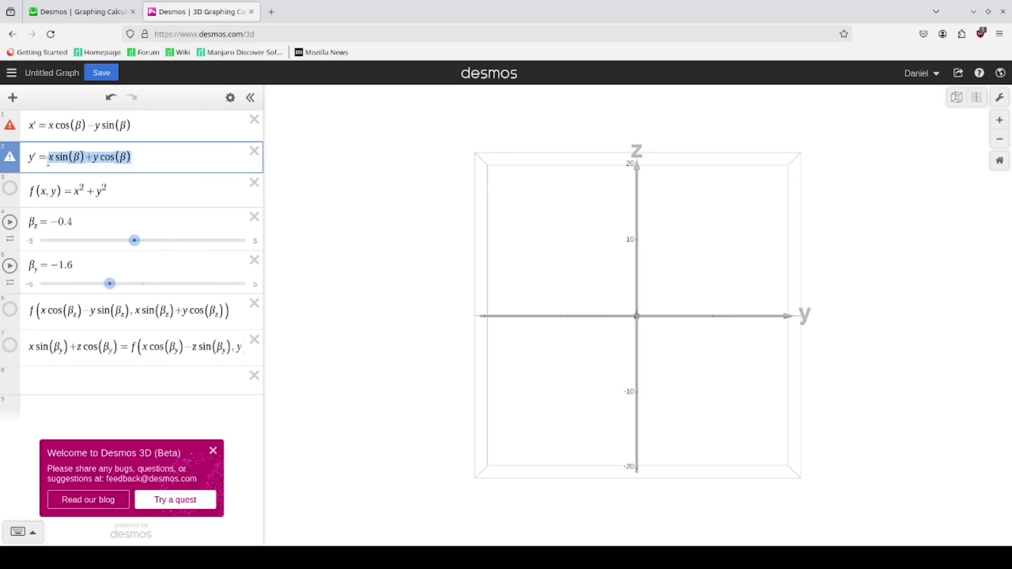
key("ctrl+c")
left_click(98, 377)
Paste into row 8, edit it to y sin(β) + z cos(β), and add a β slider.
key("ctrl+v")
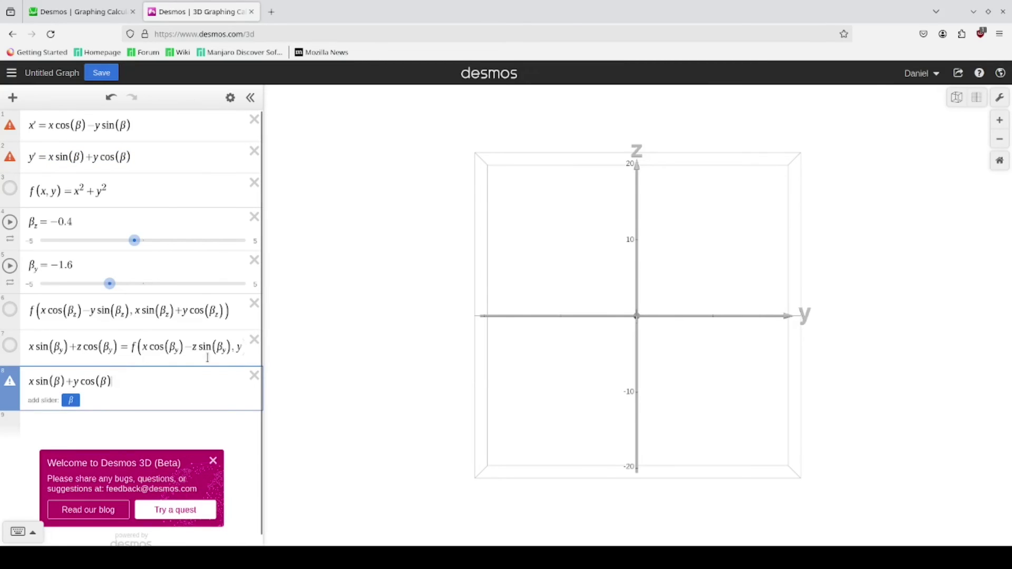
double_click(31, 381)
type("y")
left_click_drag(73, 382, 79, 382)
type("z")
left_click(70, 401)
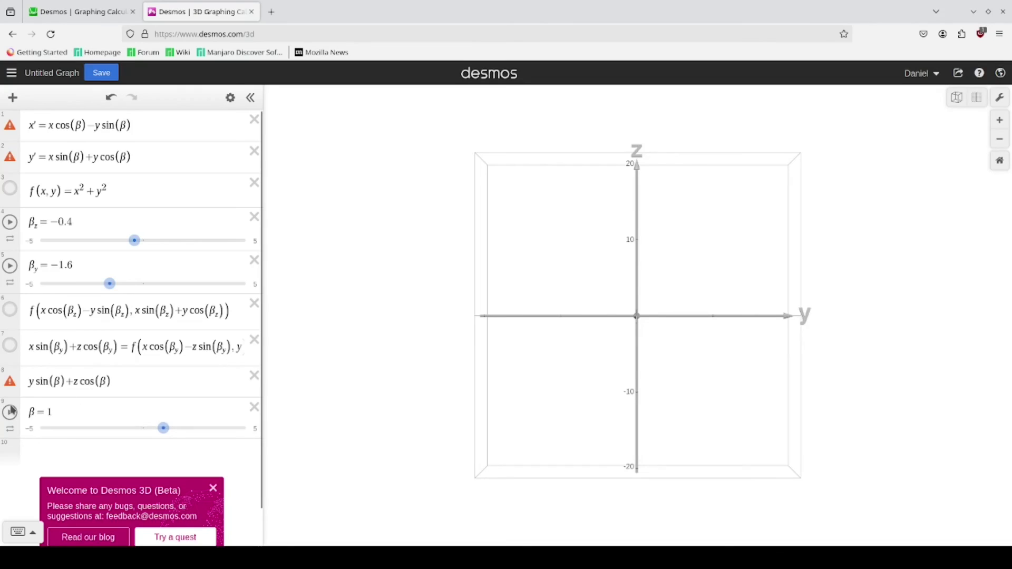
left_click_drag(11, 409, 11, 312)
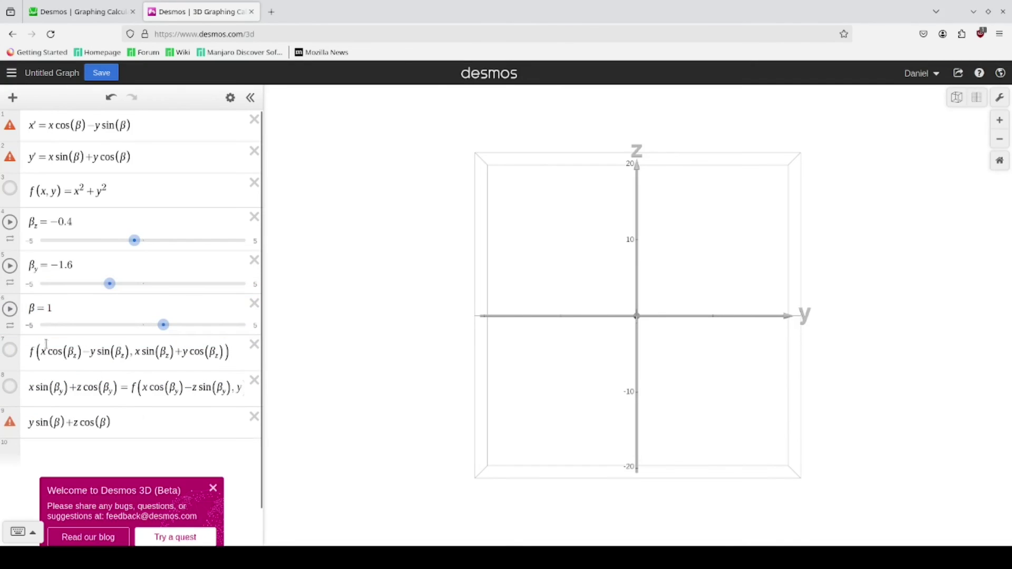
Complete the equation as = f(x, x cos(β) − y sin(β)) by pasting the x′ right side.
left_click(142, 419)
type("=f(")
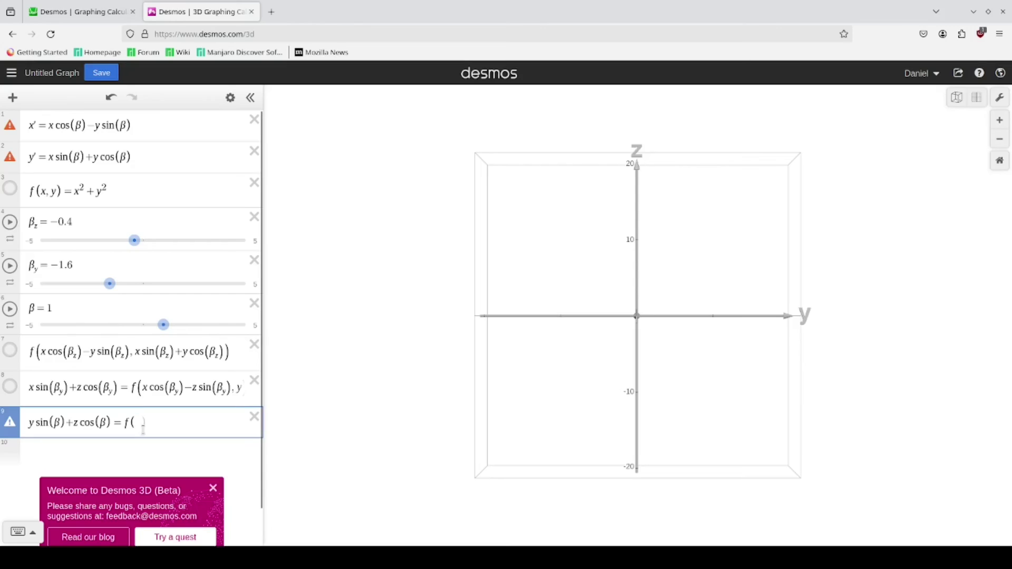
type("xm")
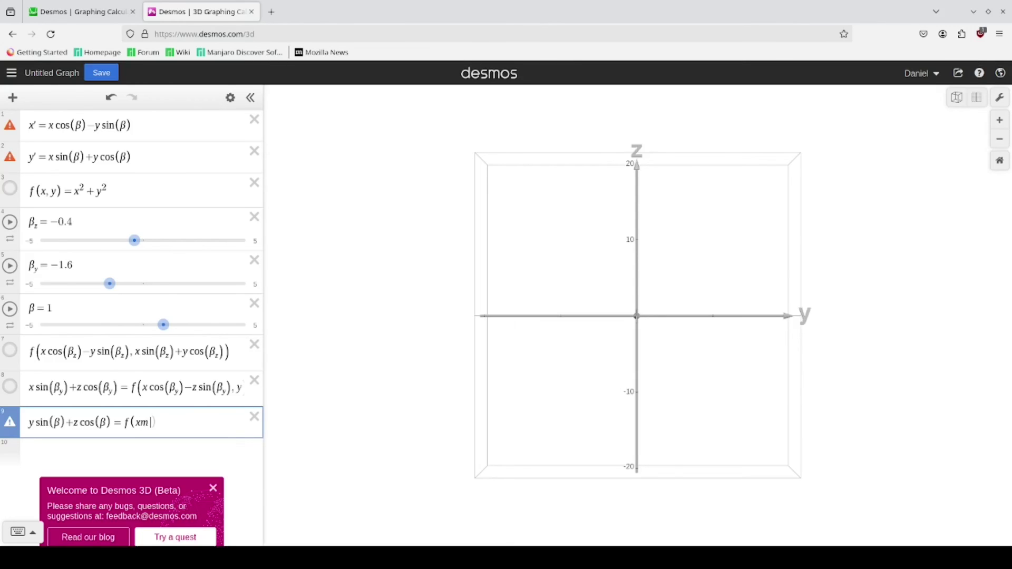
key("BackSpace")
type(",")
left_click(153, 129)
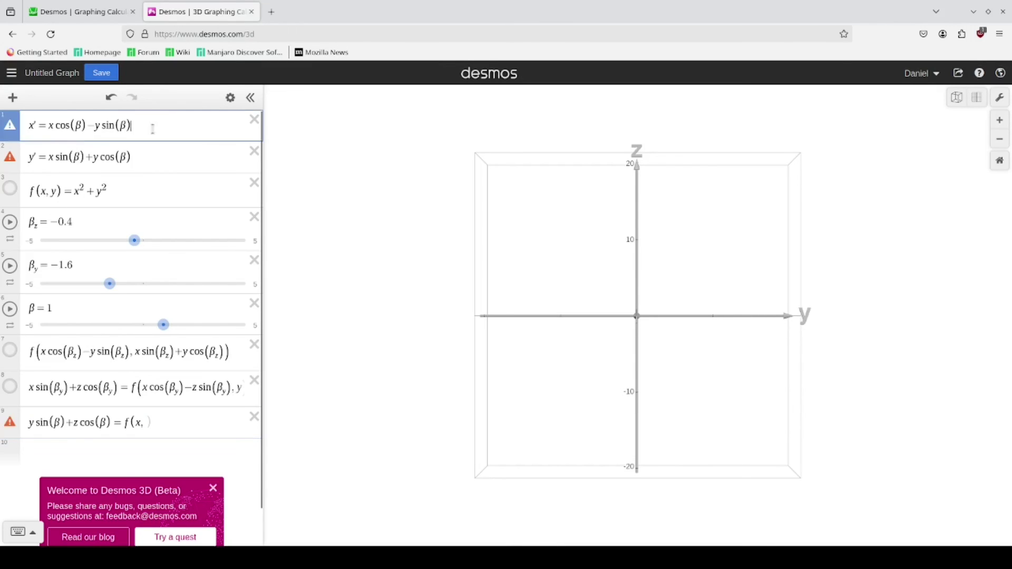
left_click_drag(153, 129, 53, 125)
key("ctrl+c")
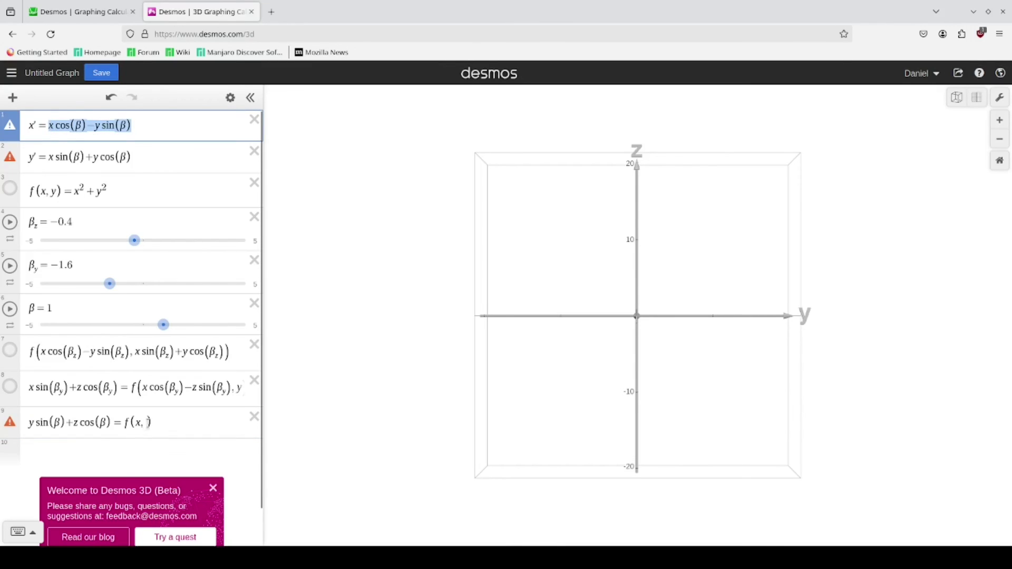
left_click(147, 426)
key("ctrl+v")
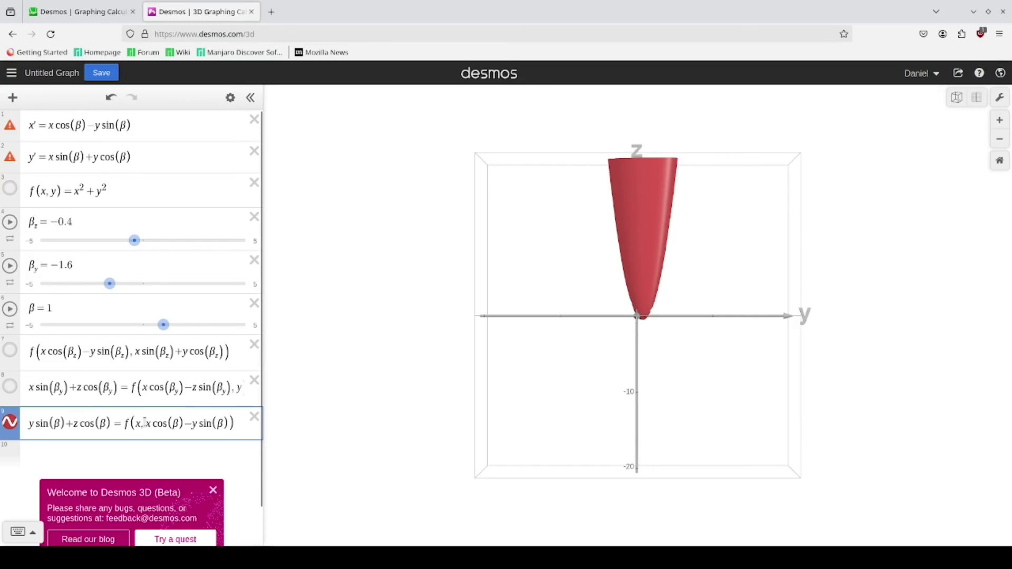
Change the red surface's arguments to f(x, y cos(β) − z sin(β)).
double_click(147, 424)
type("y")
double_click(193, 423)
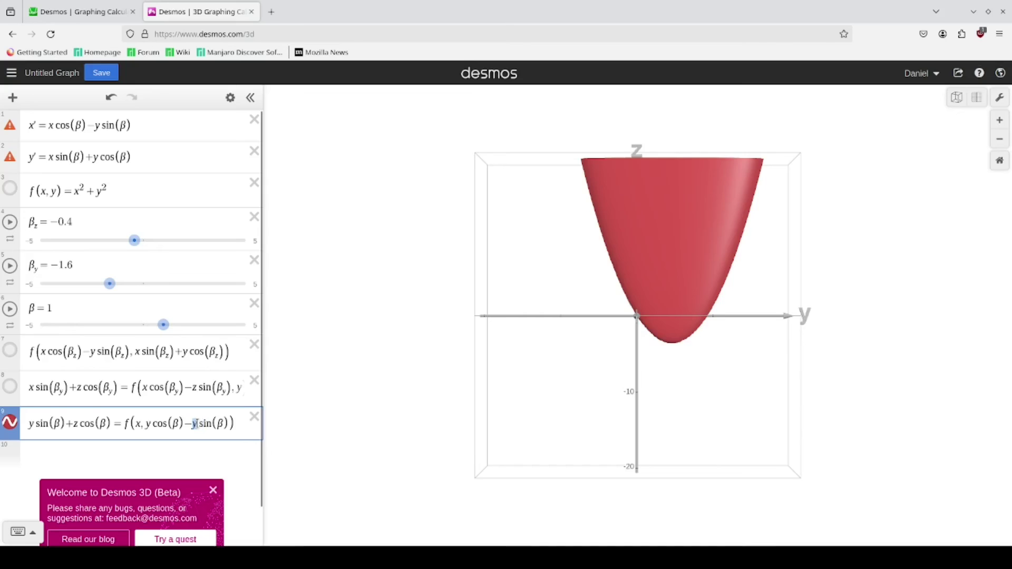
type("z")
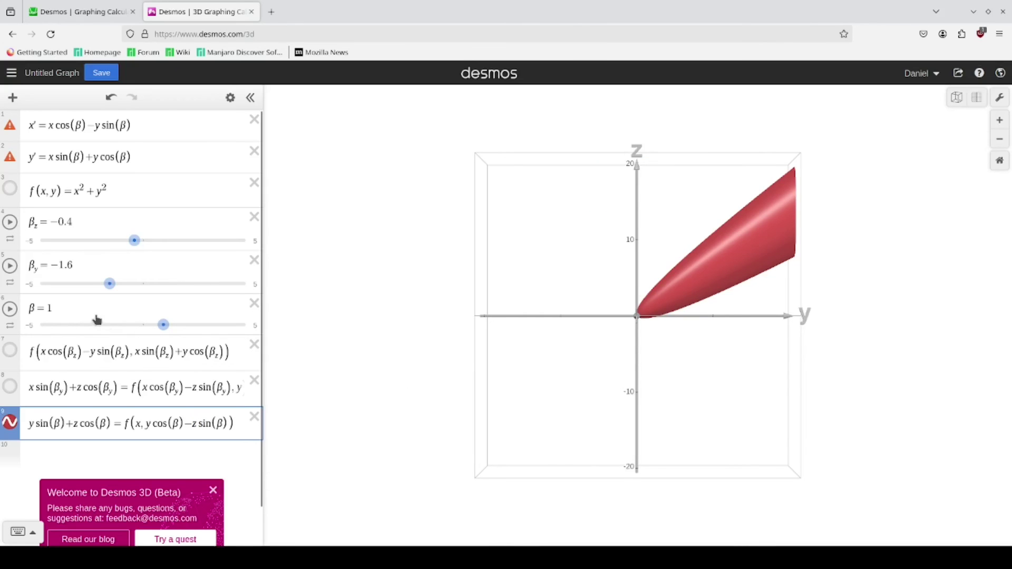
Reset β to 0, sweep it to 0.67, and rename the slider to β_x.
double_click(48, 307)
type("0")
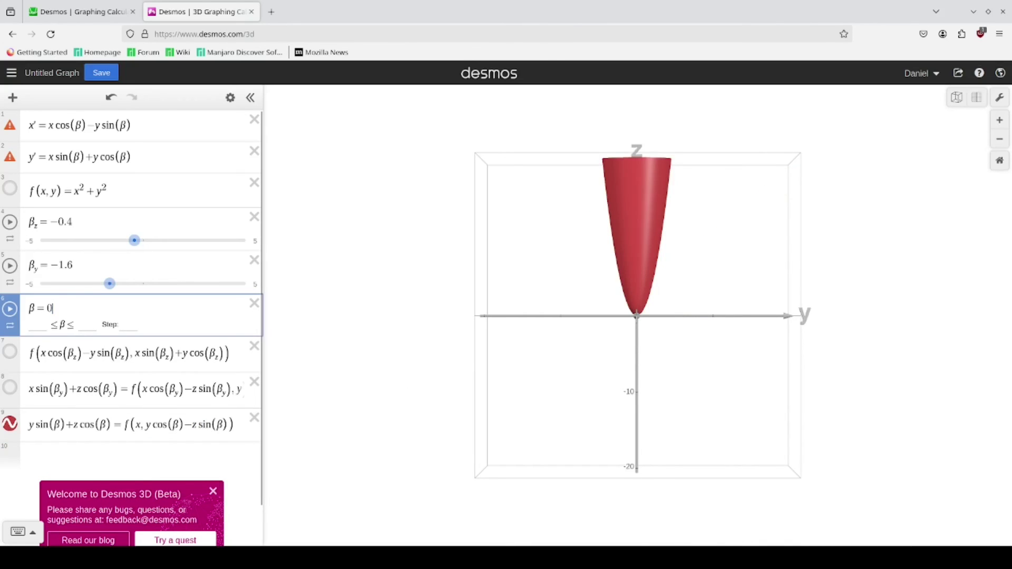
left_click_drag(646, 357, 501, 437)
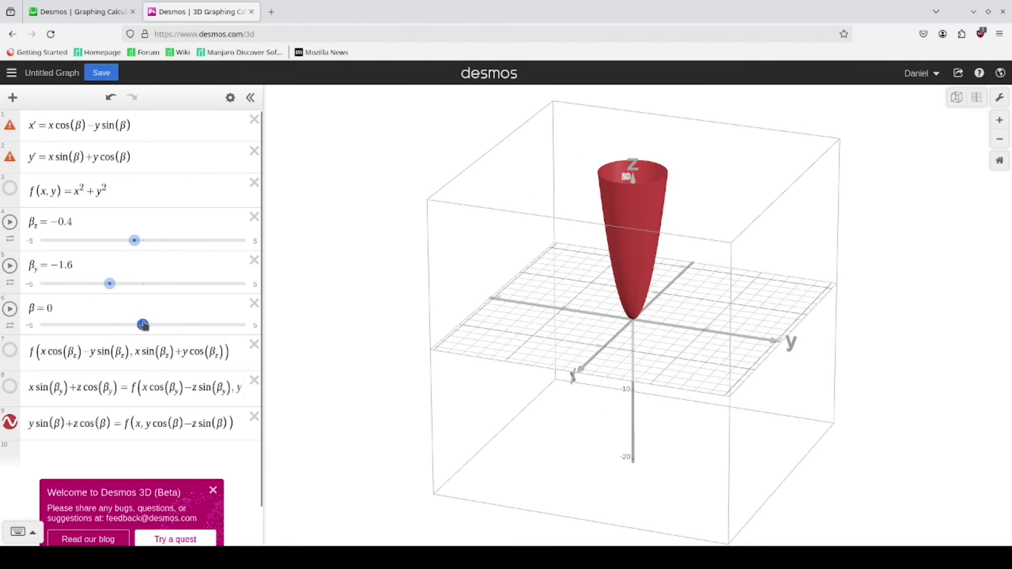
mouse_move(143, 325)
left_mouse_down()
mouse_move(116, 325)
mouse_move(156, 325)
left_mouse_up()
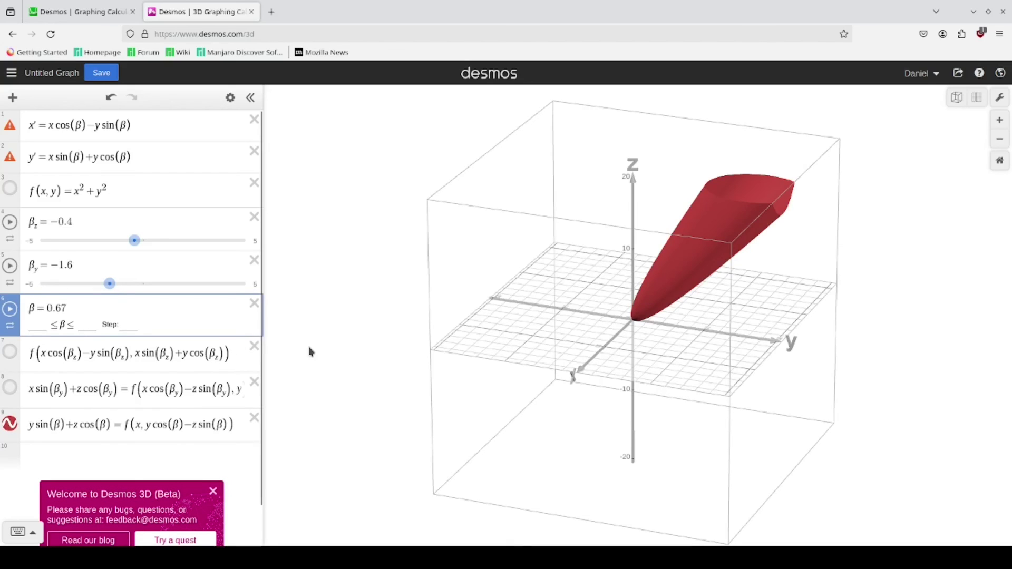
type("_x")
left_click(58, 432)
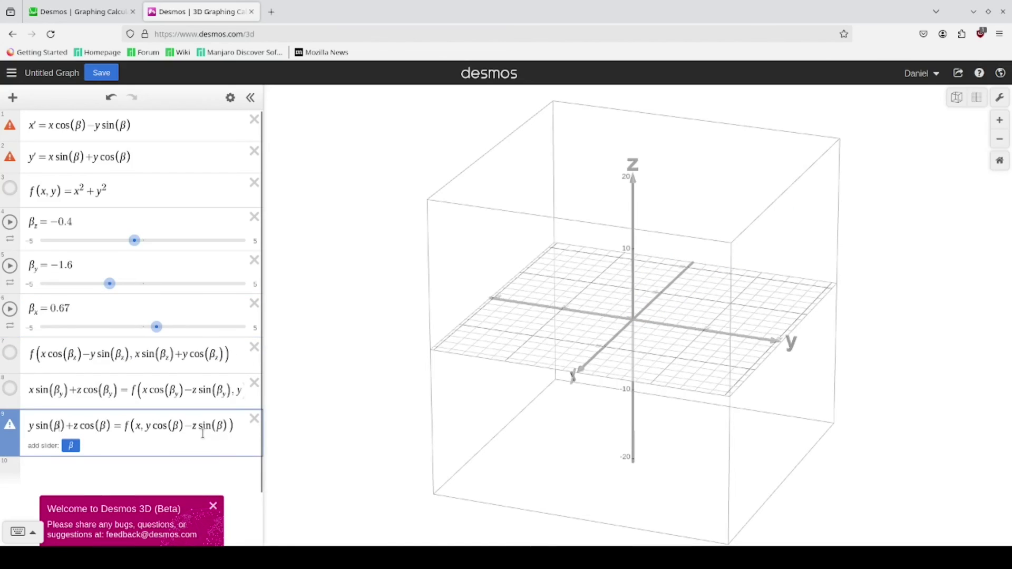
Replace every β in the row 9 equation with β_x.
type("_x")
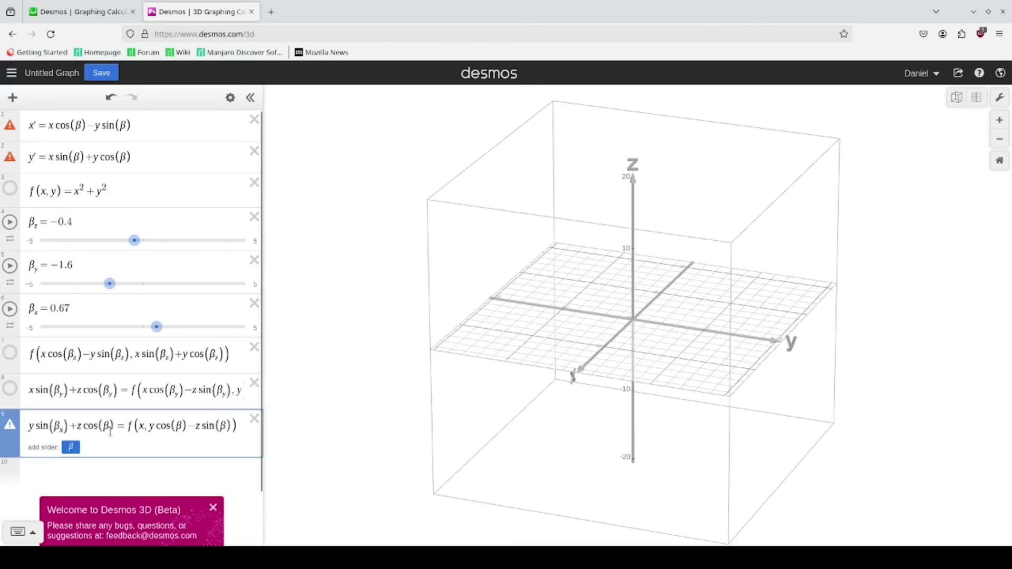
left_click(110, 430)
type("_x")
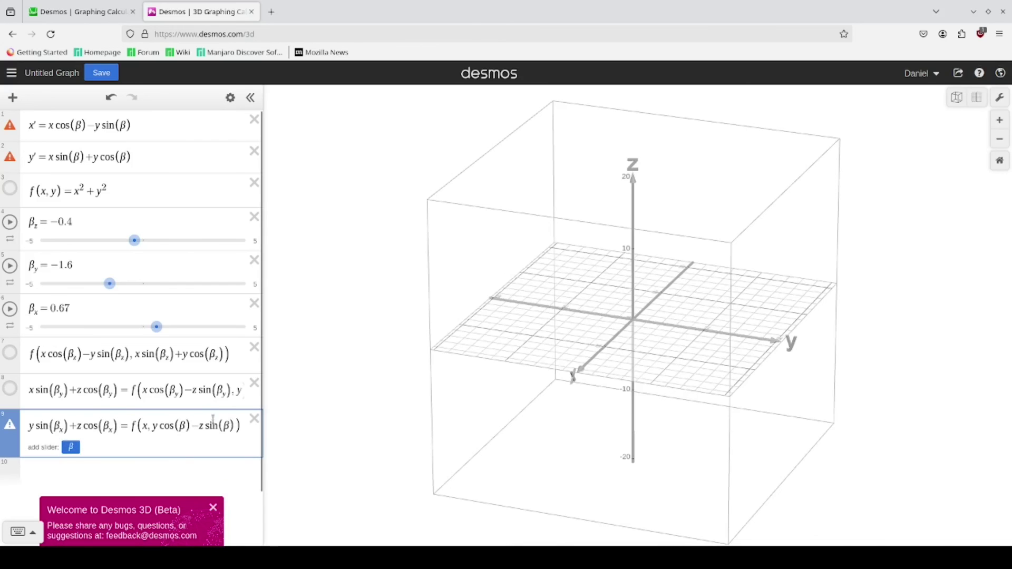
type("_x")
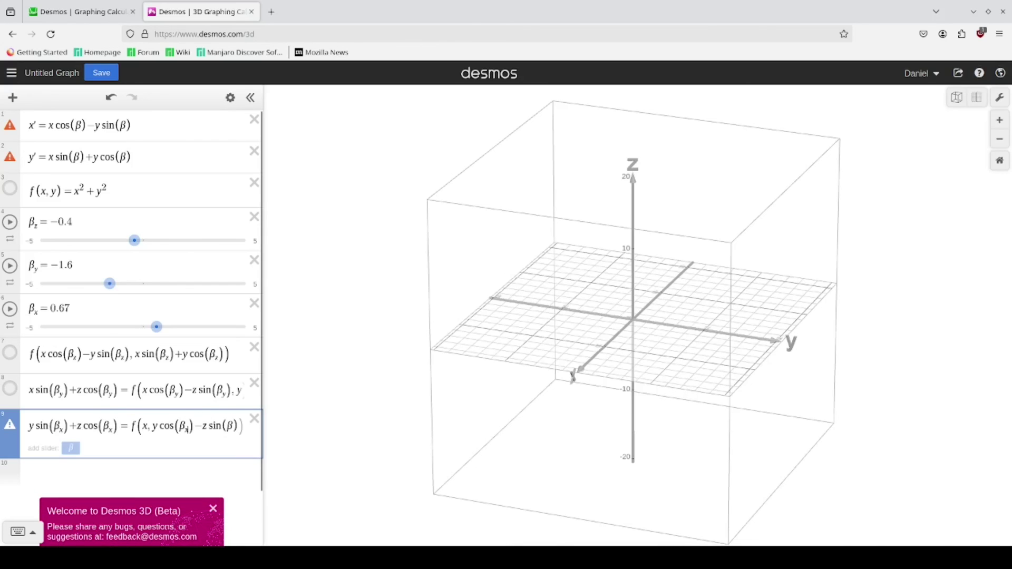
left_click(231, 426)
type("_x")
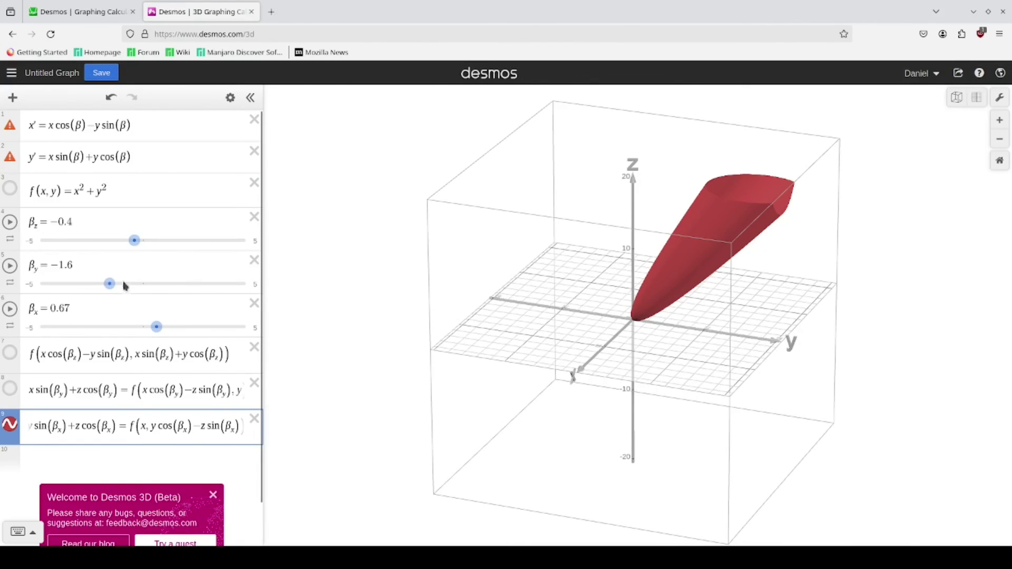
Show the purple row 8 surface and set β_x to 2.87 and β_y to −0.16.
left_click(10, 388)
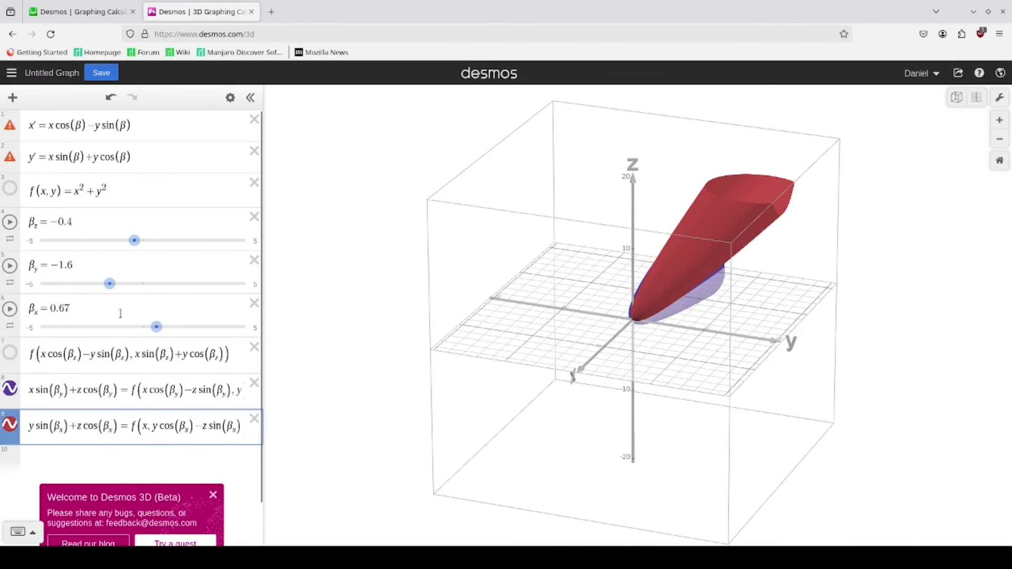
left_click_drag(477, 355, 276, 343)
left_click_drag(157, 327, 245, 327)
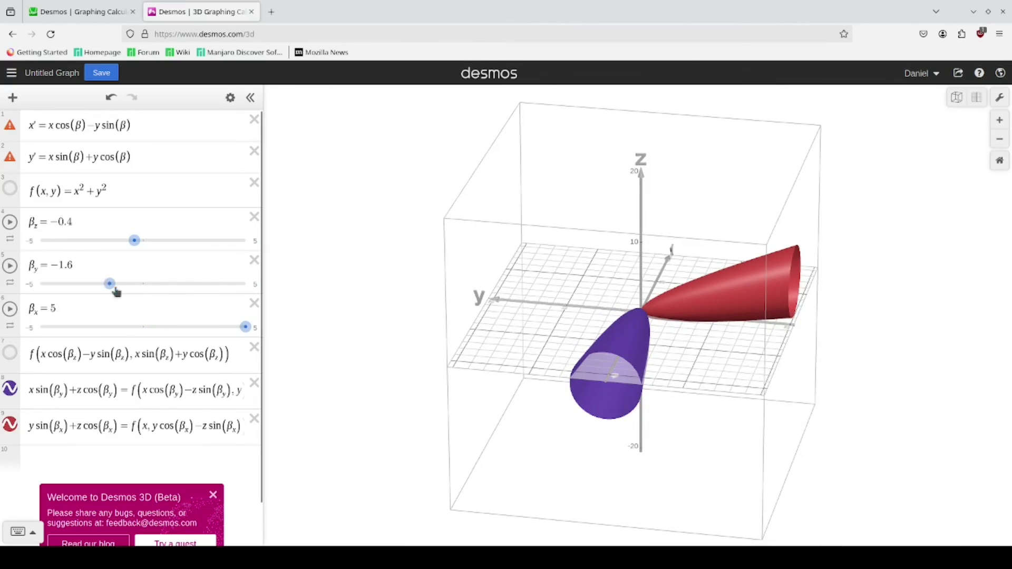
left_click_drag(246, 327, 198, 325)
left_click_drag(109, 285, 139, 284)
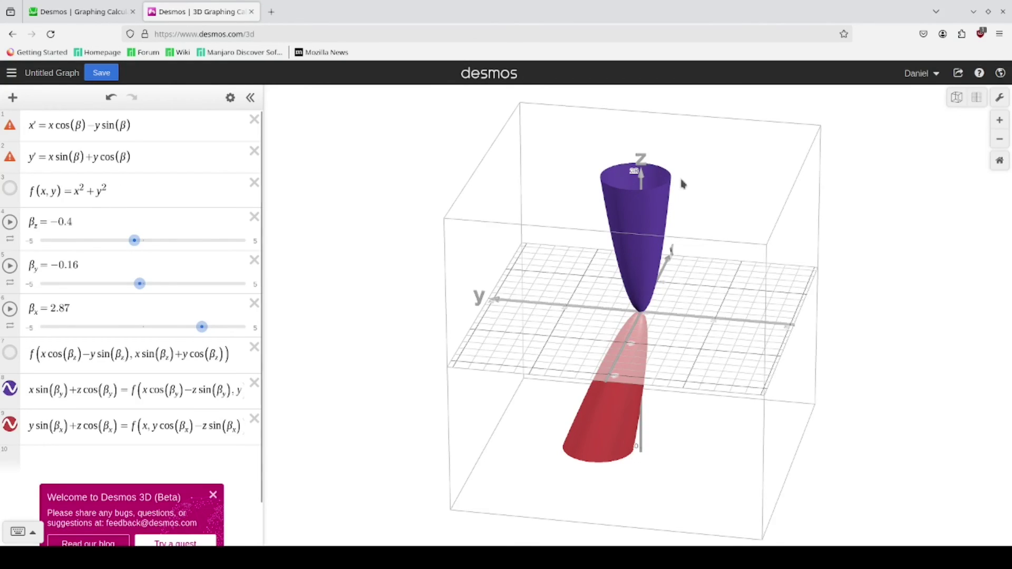
left_click_drag(681, 190, 703, 267)
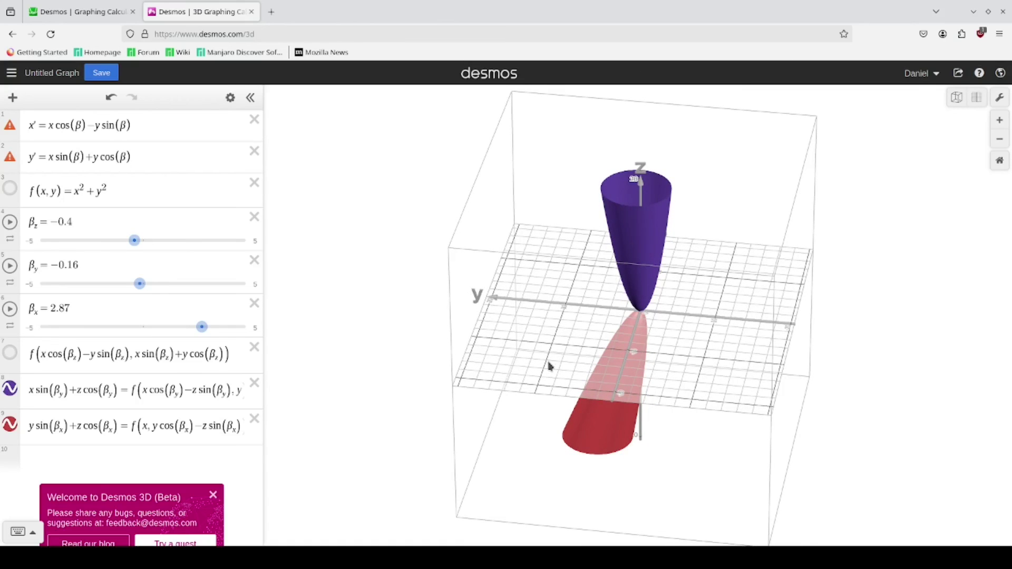
left_click_drag(663, 520, 743, 443)
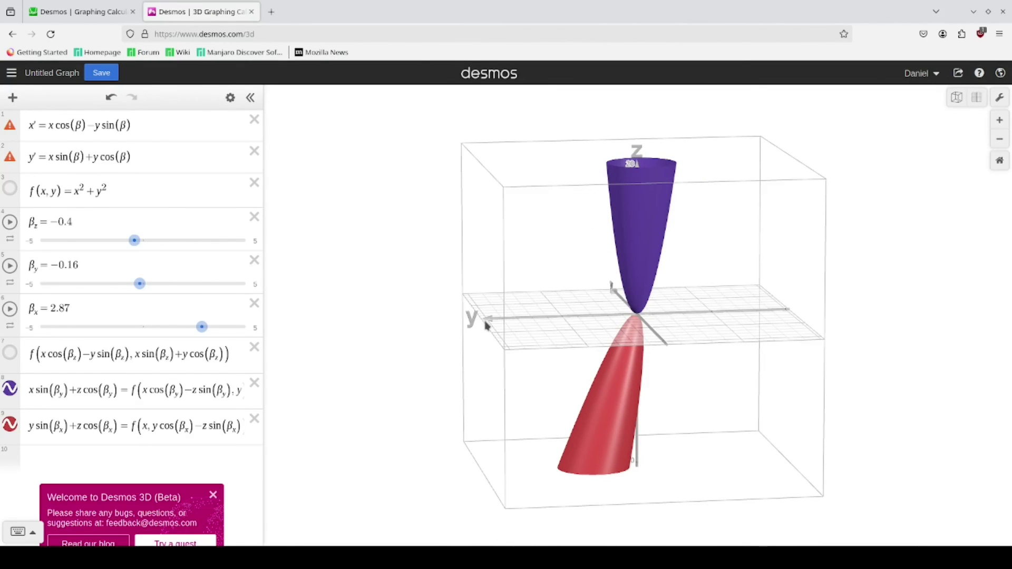
Save the graph with the title '3D Rotations'.
left_click(102, 73)
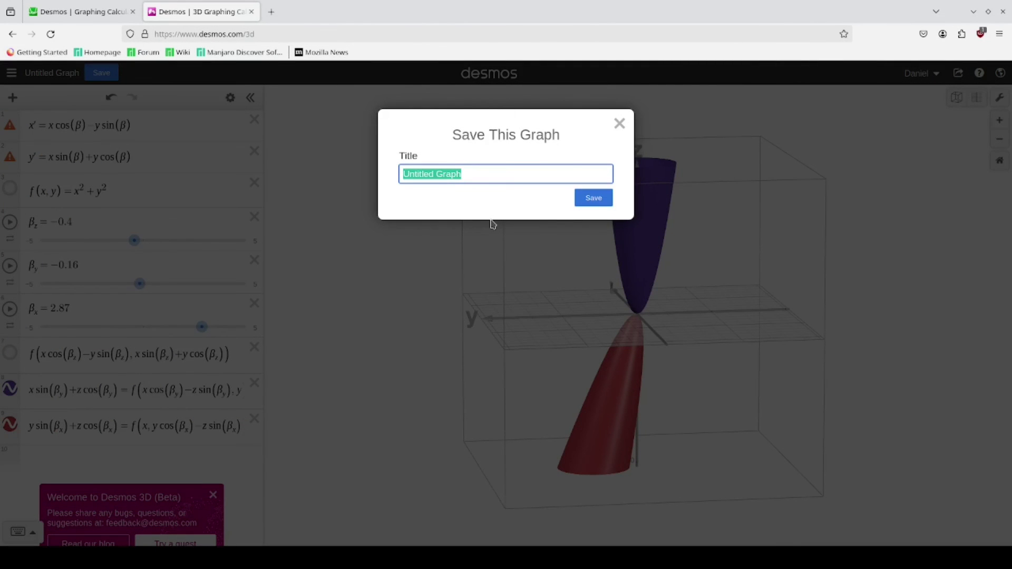
type("#d")
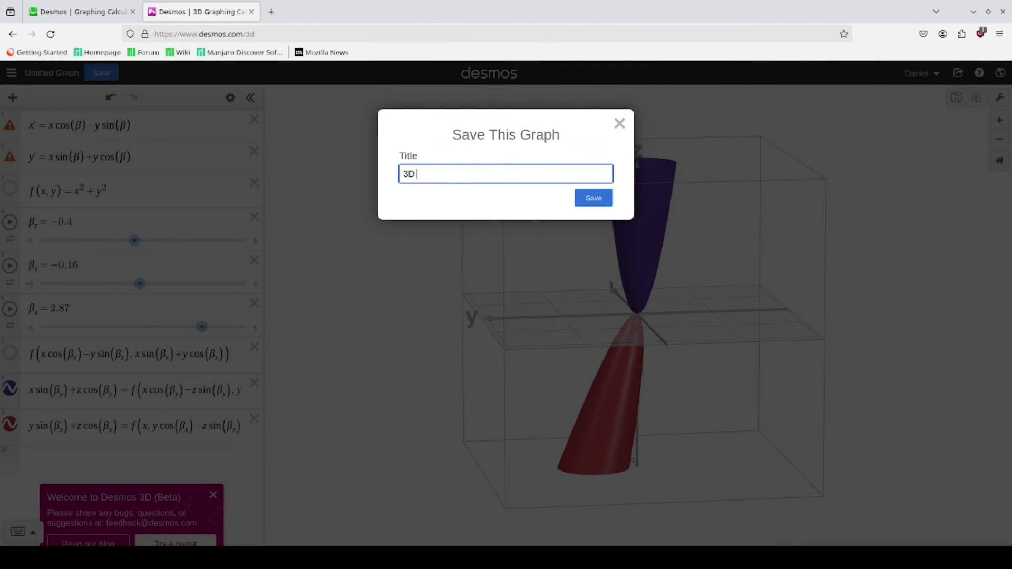
type(" Rotations")
left_click(600, 199)
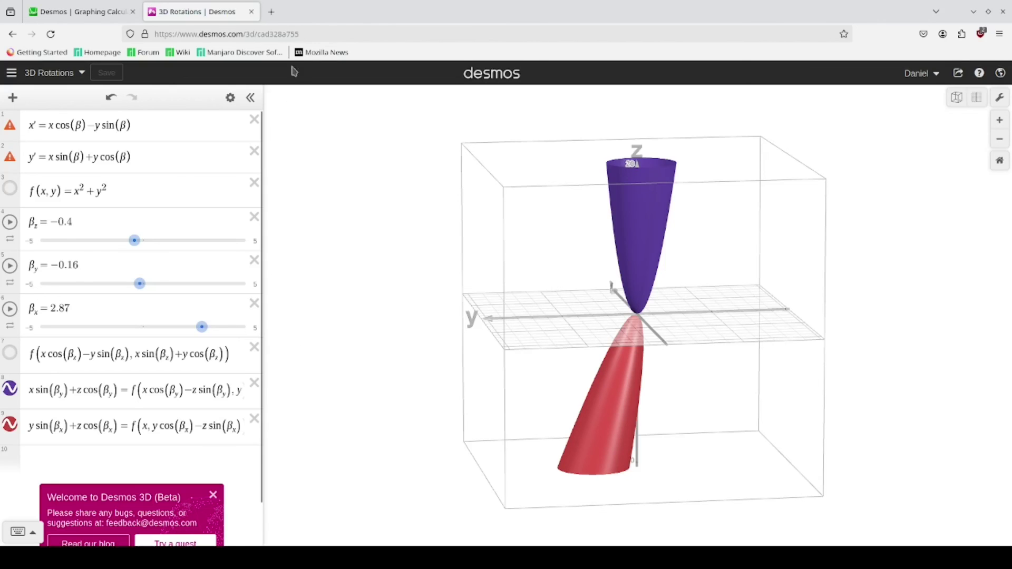
left_click(314, 33)
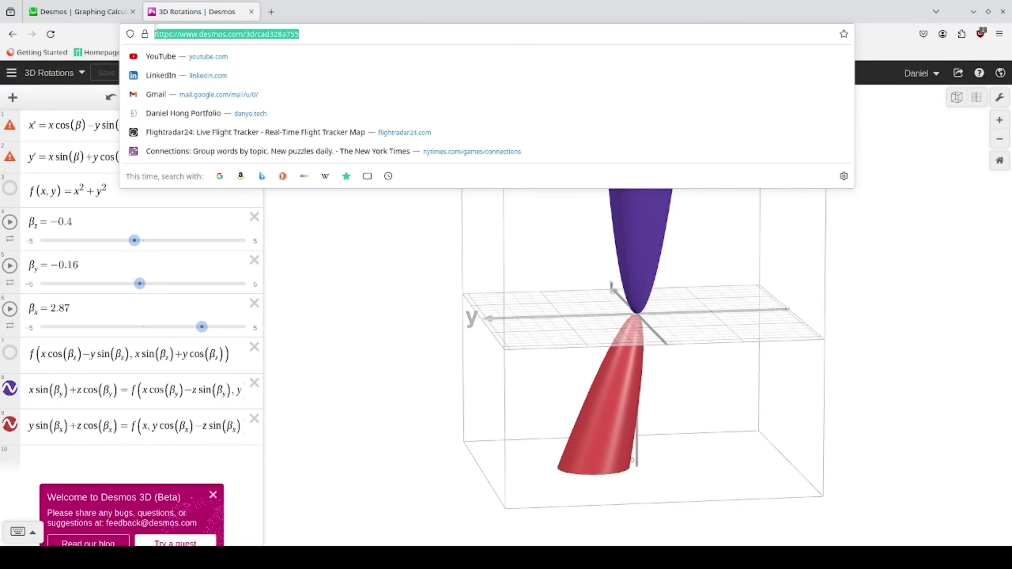
left_click(315, 258)
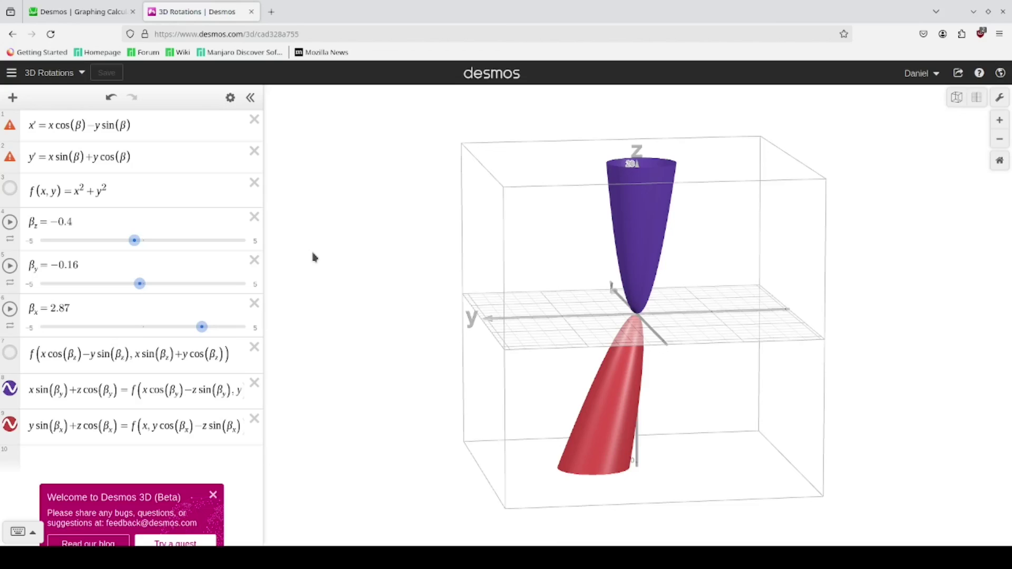